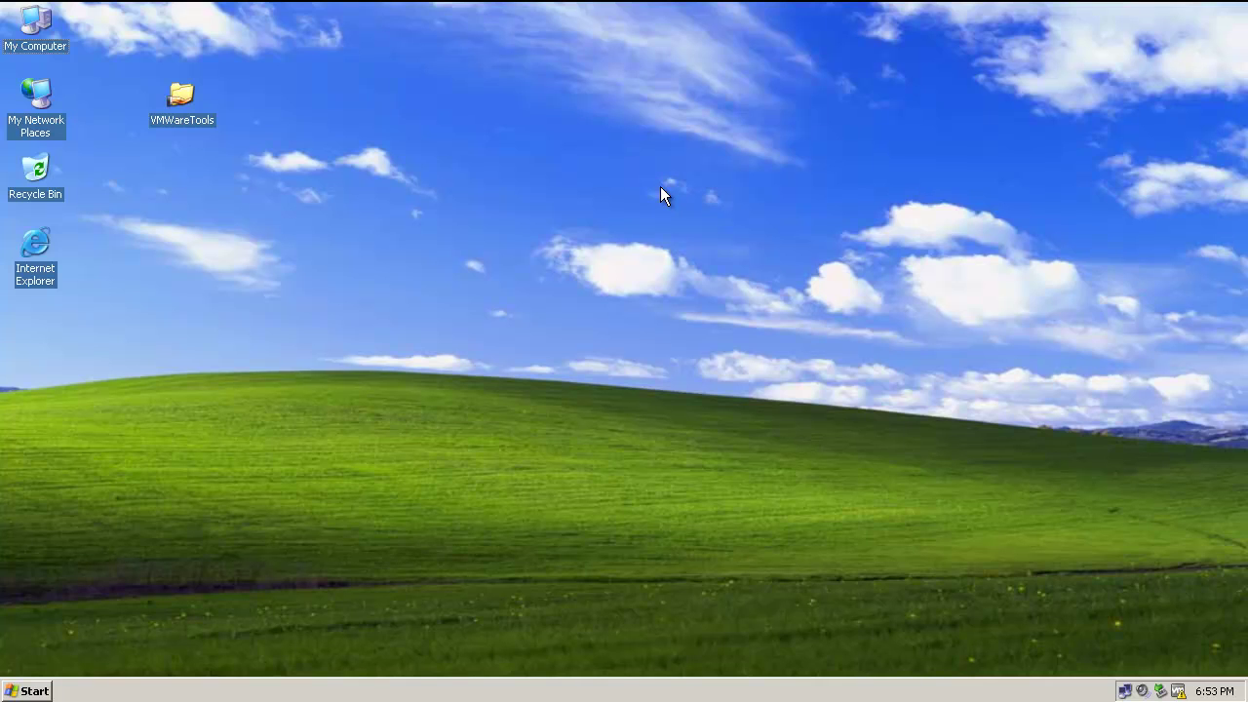
# Step: Open My Computer's folder view options and choose to show hidden files and folders
pyautogui.doubleClick(39, 19)
pyautogui.moveTo(332, 64); pyautogui.dragTo(628, 49)
pyautogui.click(527, 66)
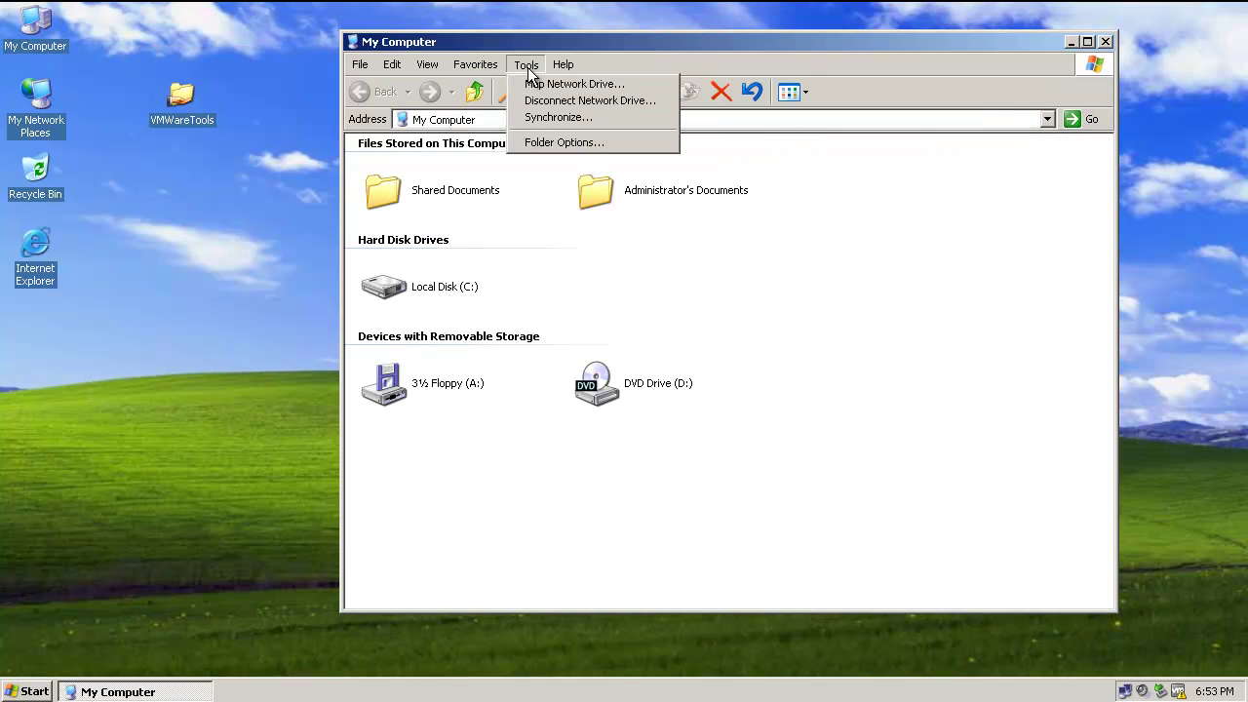
pyautogui.click(529, 142)
pyautogui.click(430, 83)
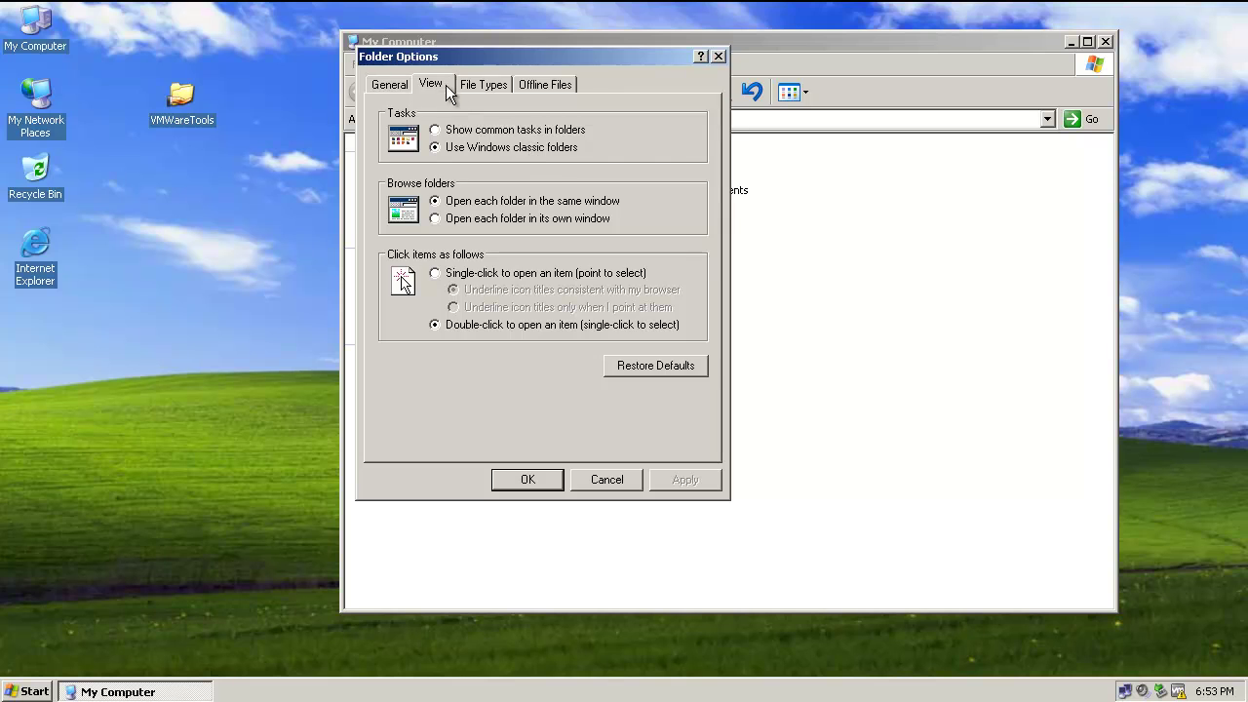
pyautogui.moveTo(477, 58); pyautogui.dragTo(534, 11)
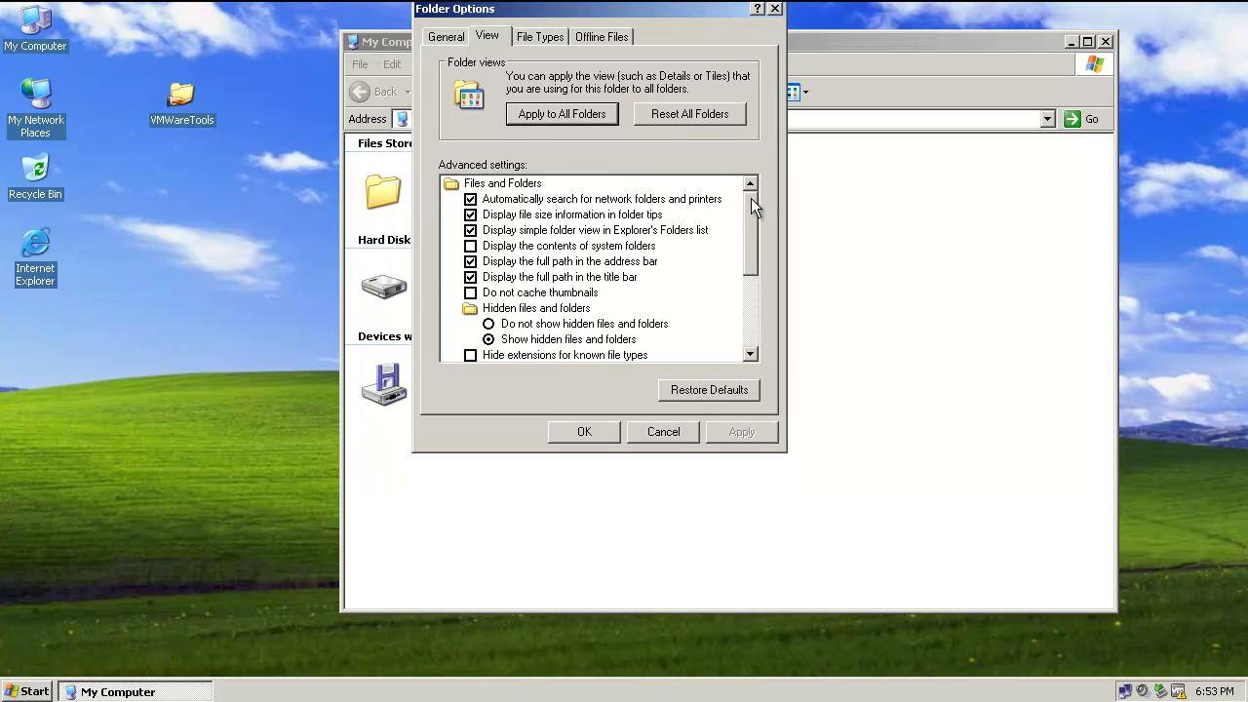
pyautogui.moveTo(751, 198); pyautogui.dragTo(753, 217)
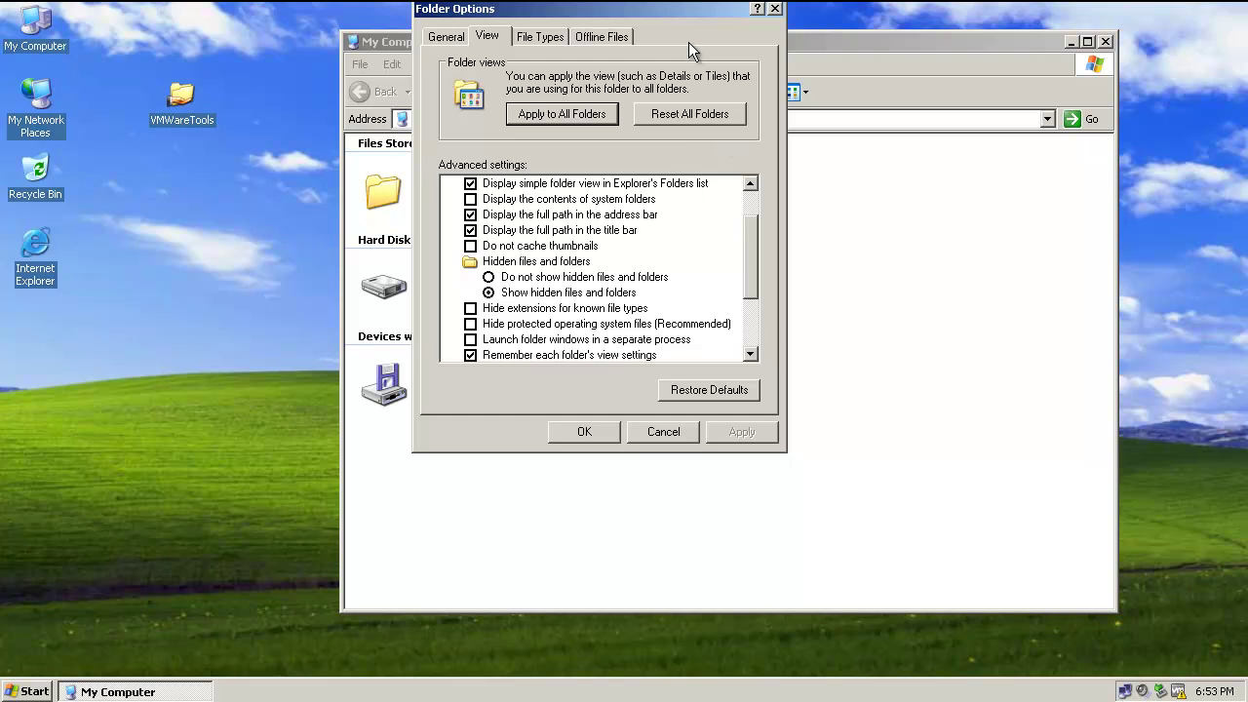
pyautogui.moveTo(678, 8); pyautogui.dragTo(745, 9)
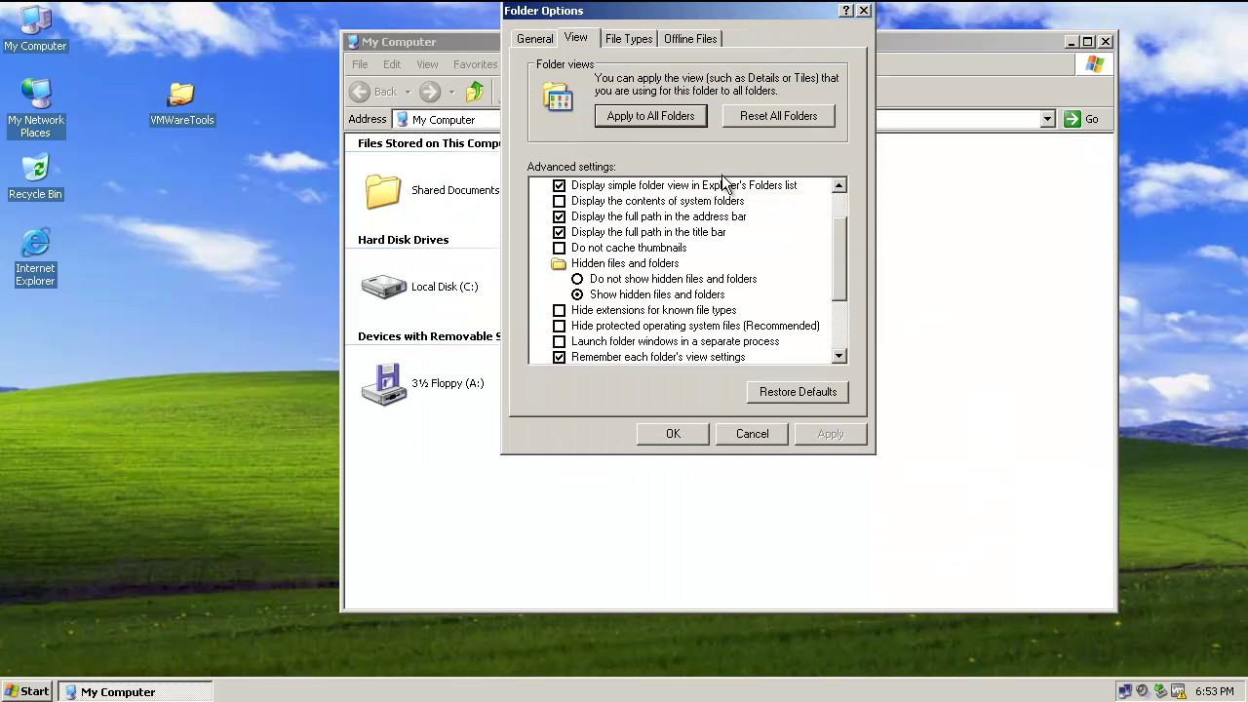
pyautogui.click(577, 280)
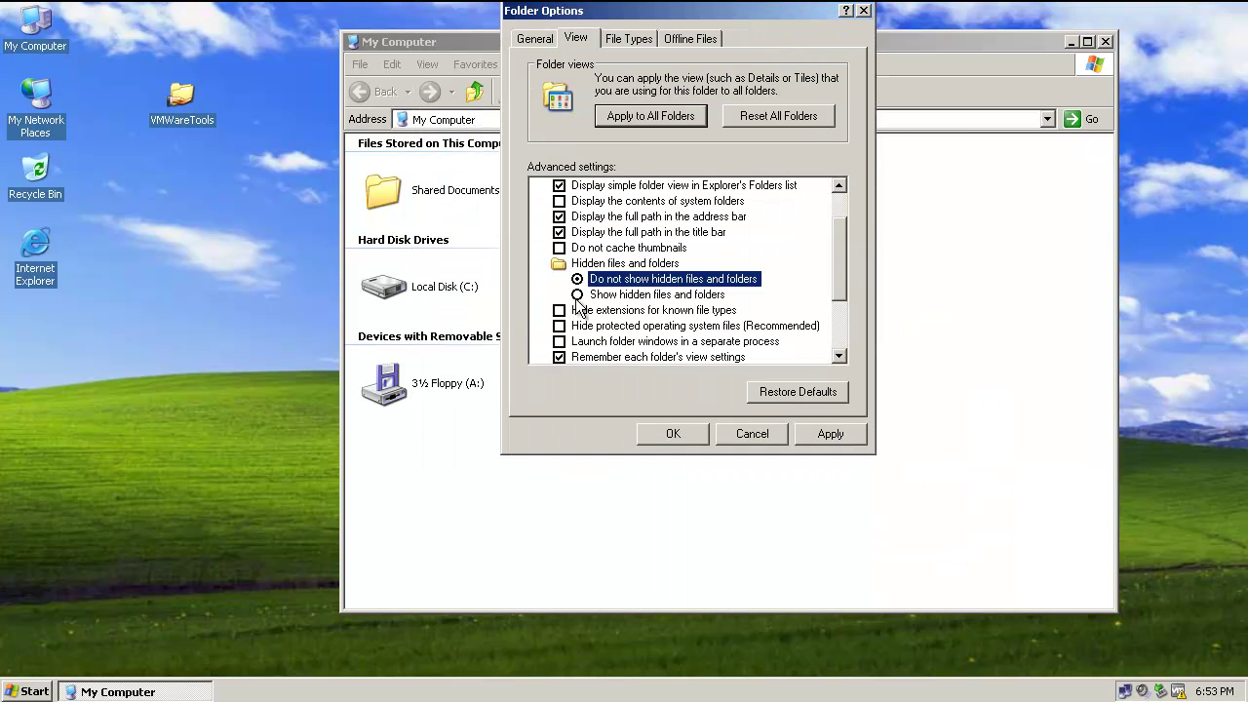
pyautogui.click(577, 294)
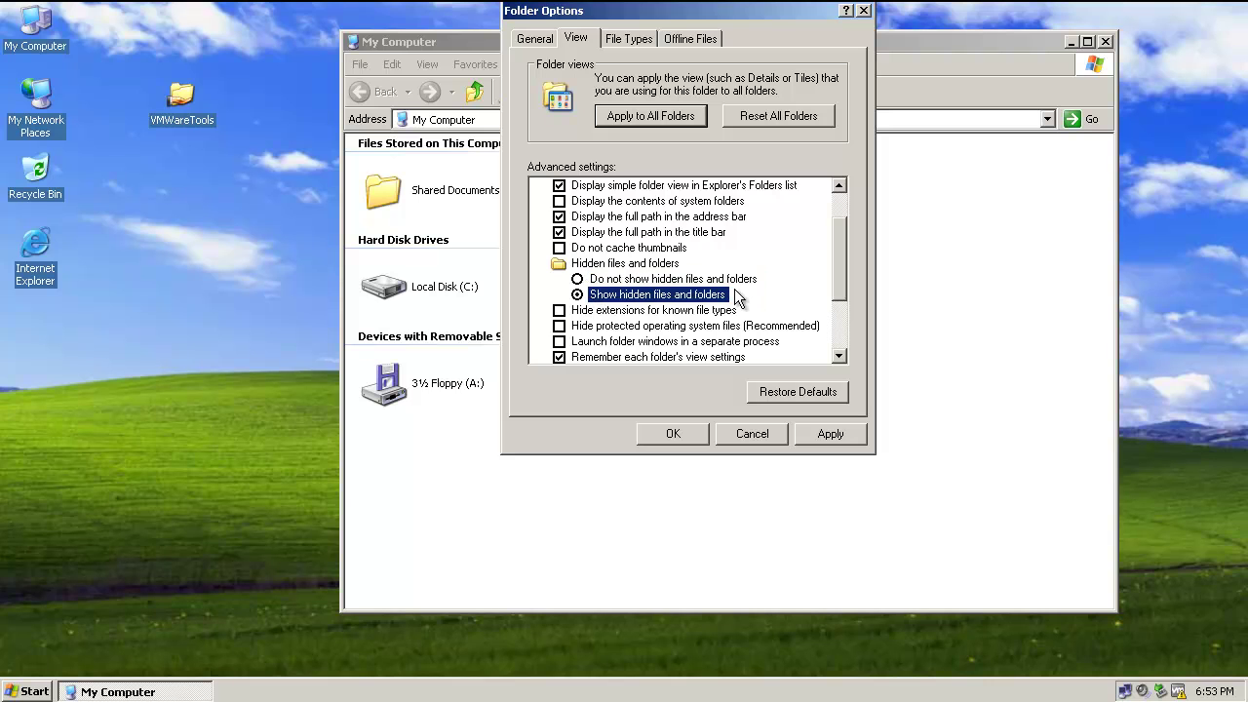
# Step: Leave both known file extensions and protected operating system files unhidden, accepting the display of system files
pyautogui.click(558, 310)
pyautogui.click(564, 328)
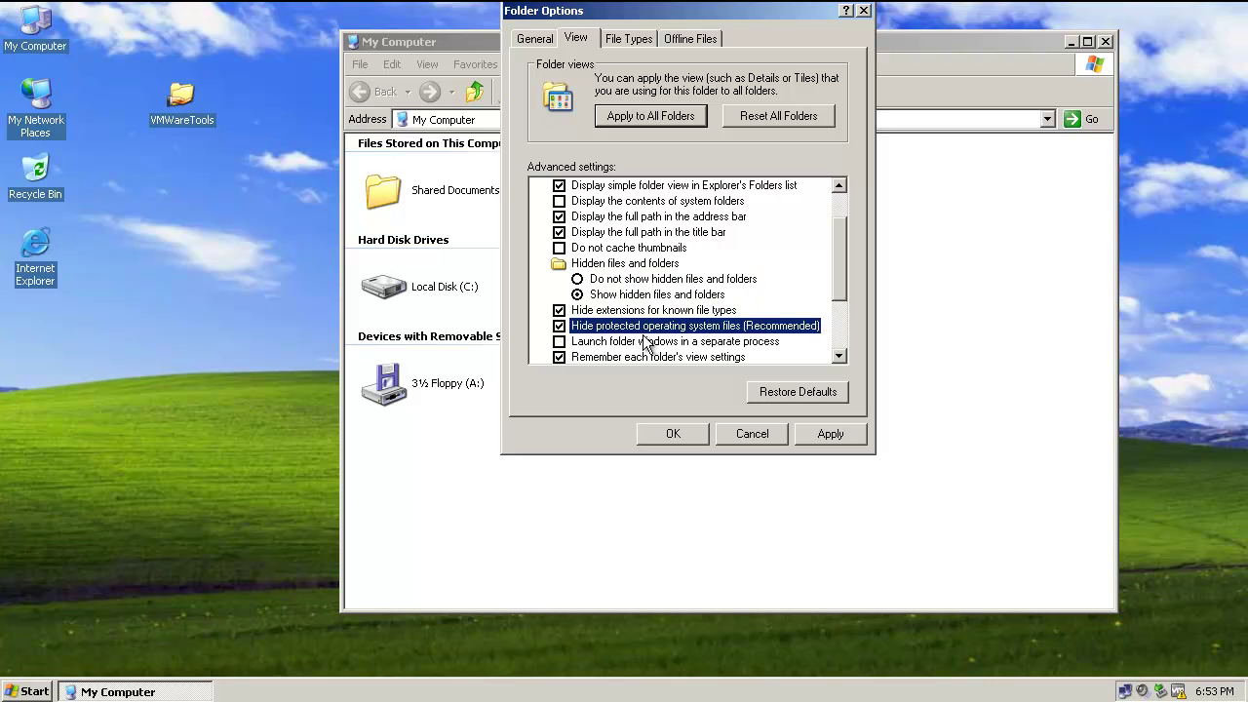
pyautogui.click(564, 328)
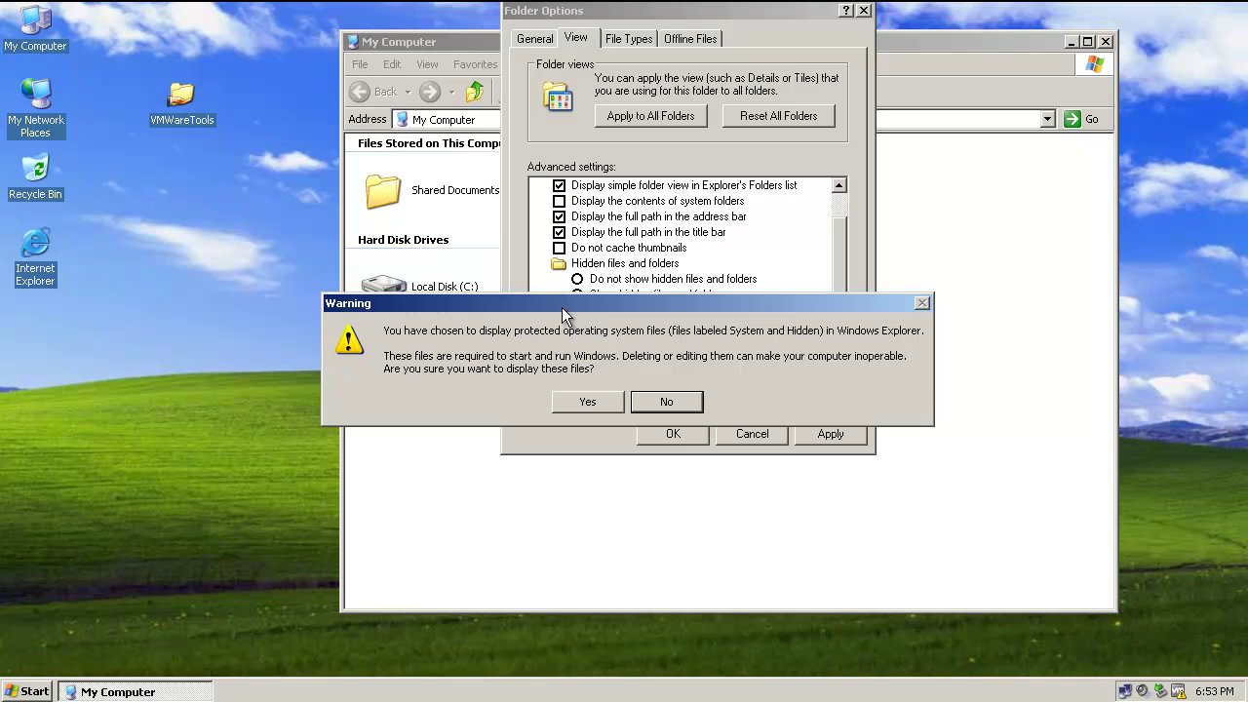
pyautogui.click(585, 401)
pyautogui.click(560, 310)
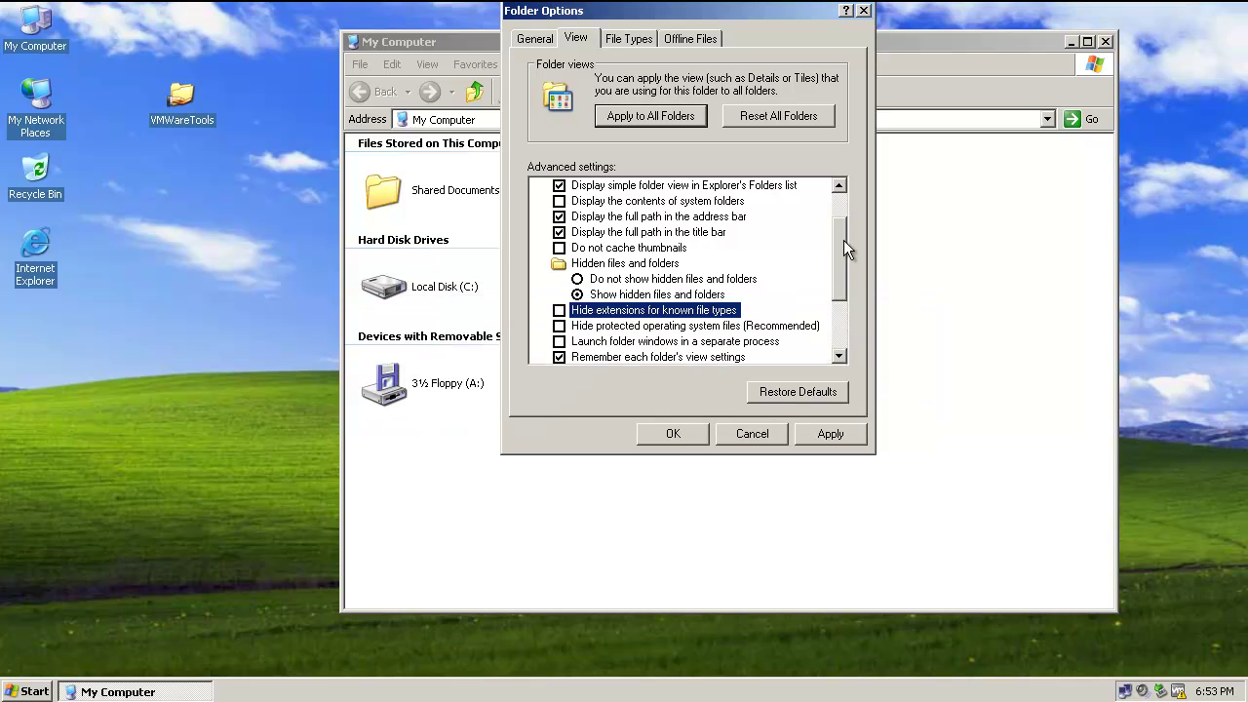
# Step: Leave simple file sharing turned off in the advanced settings and accept the folder options
pyautogui.moveTo(843, 245); pyautogui.dragTo(836, 347)
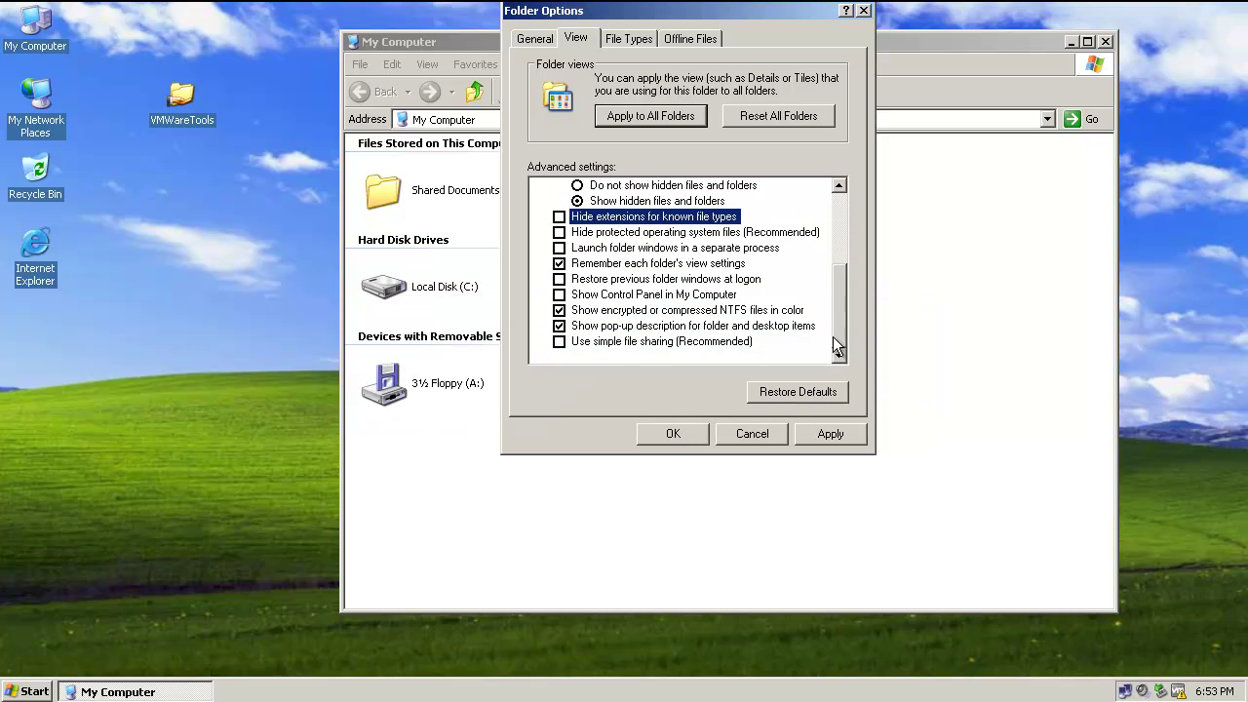
pyautogui.click(560, 342)
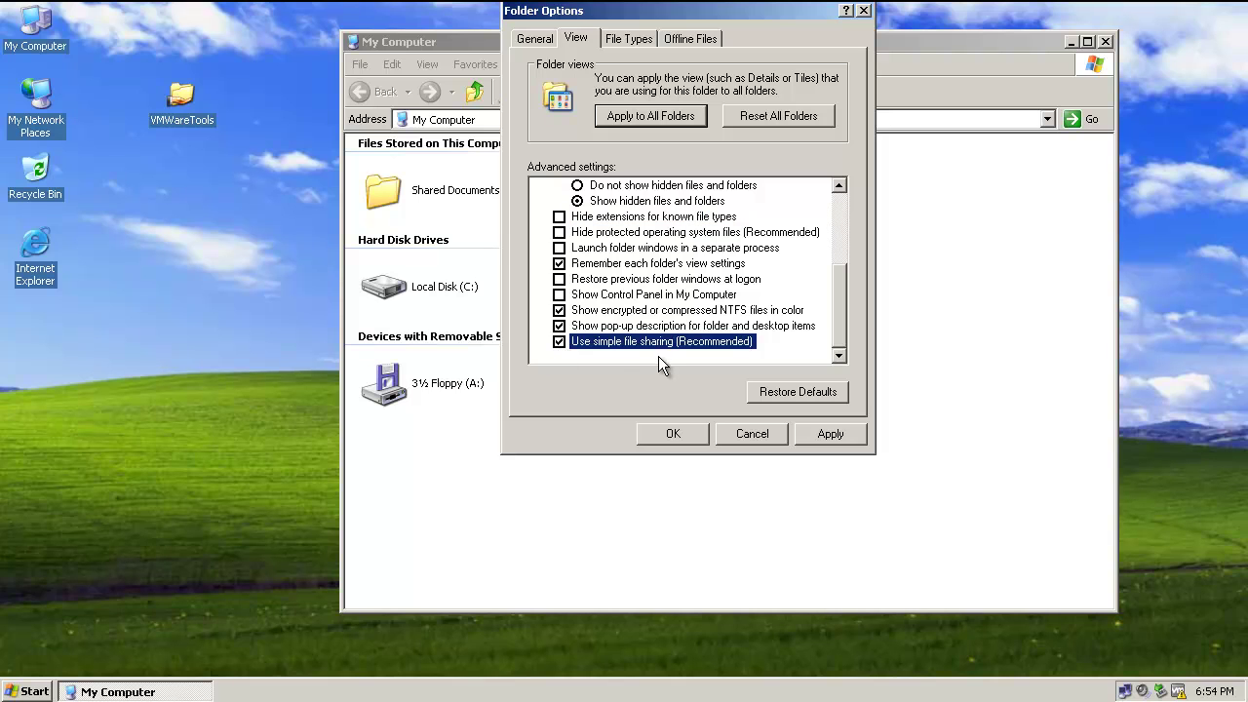
pyautogui.click(560, 341)
pyautogui.moveTo(749, 12); pyautogui.dragTo(728, 23)
pyautogui.click(671, 445)
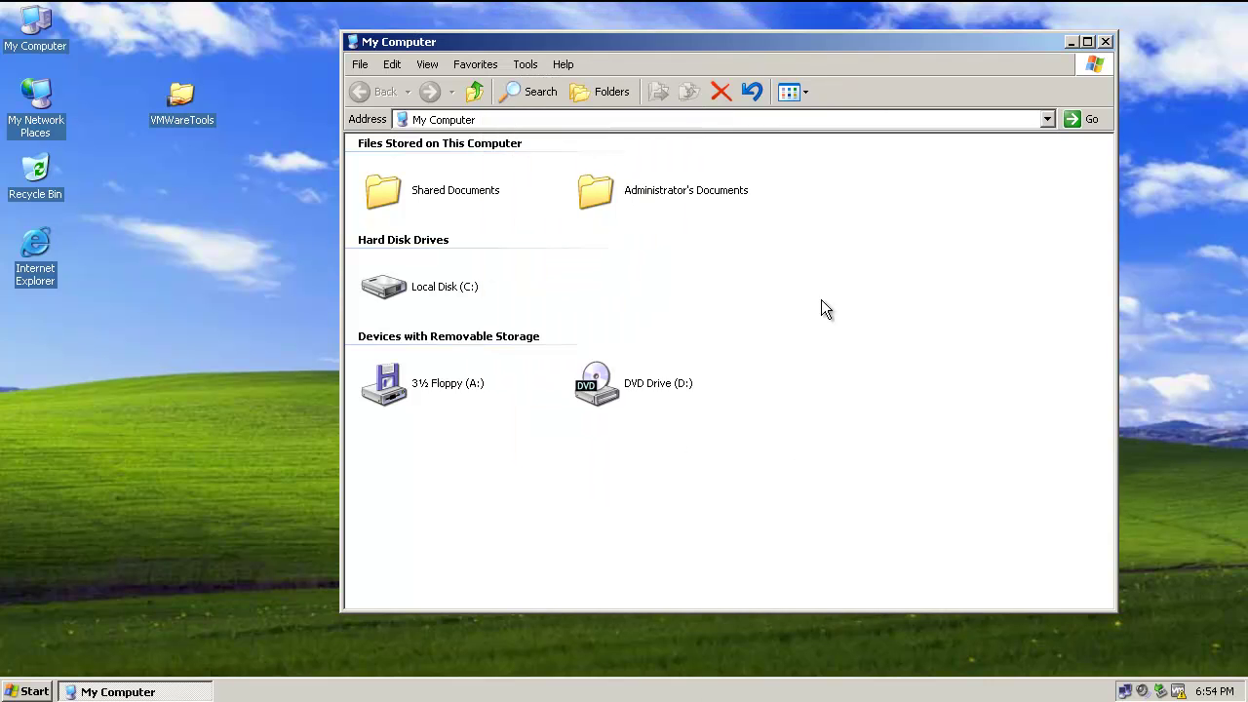
# Step: Open Local Disk (C:) and locate the ntldr and boot.ini system files, selecting each in turn
pyautogui.doubleClick(458, 289)
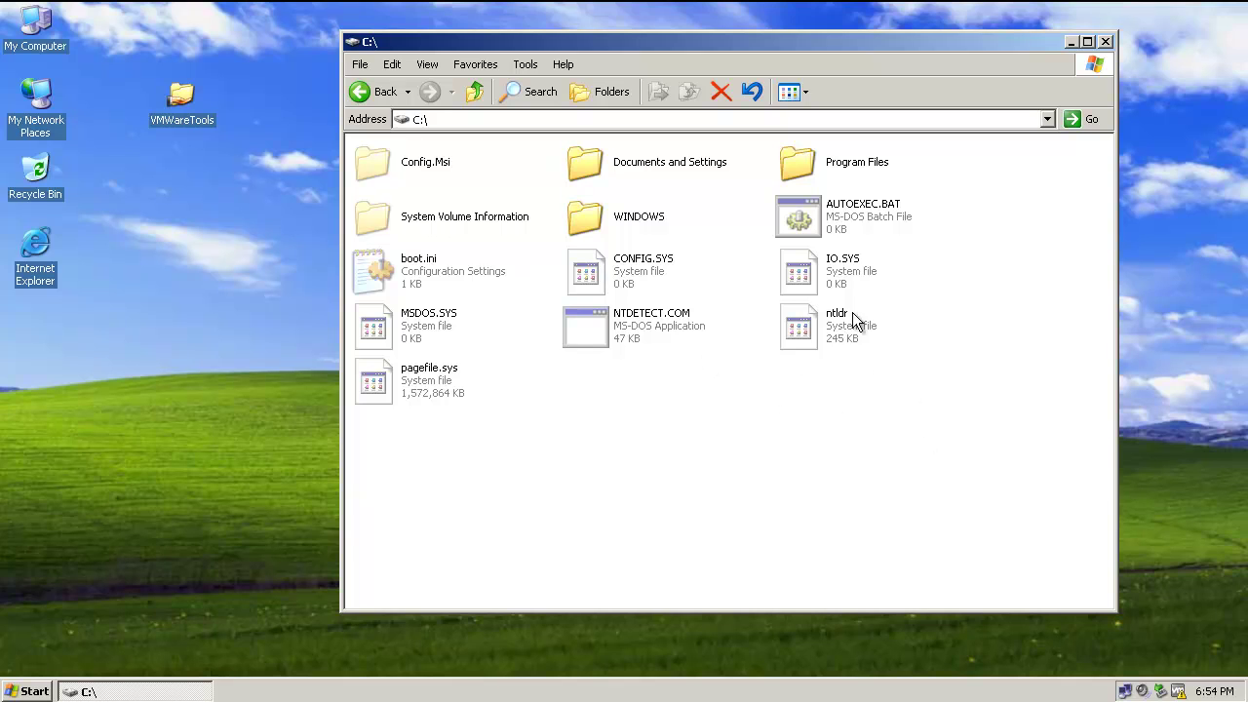
pyautogui.click(844, 334)
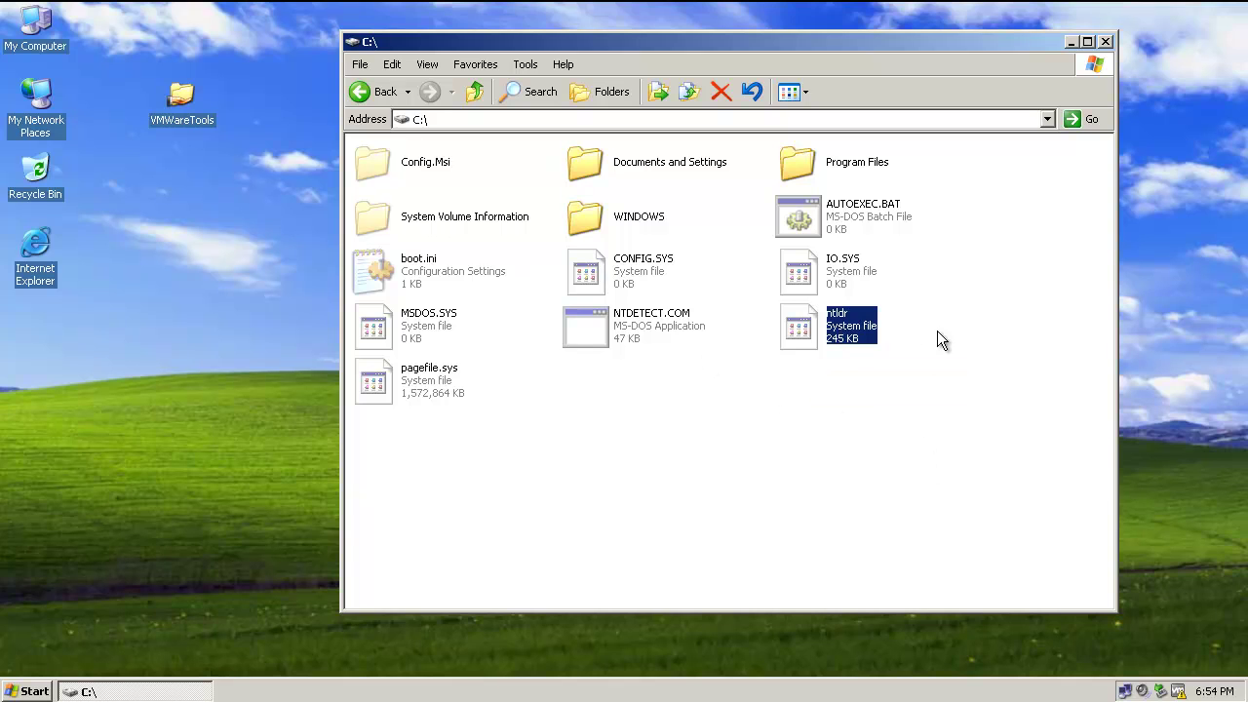
pyautogui.click(490, 275)
pyautogui.click(844, 326)
pyautogui.click(423, 282)
pyautogui.click(795, 330)
pyautogui.click(856, 432)
pyautogui.click(827, 316)
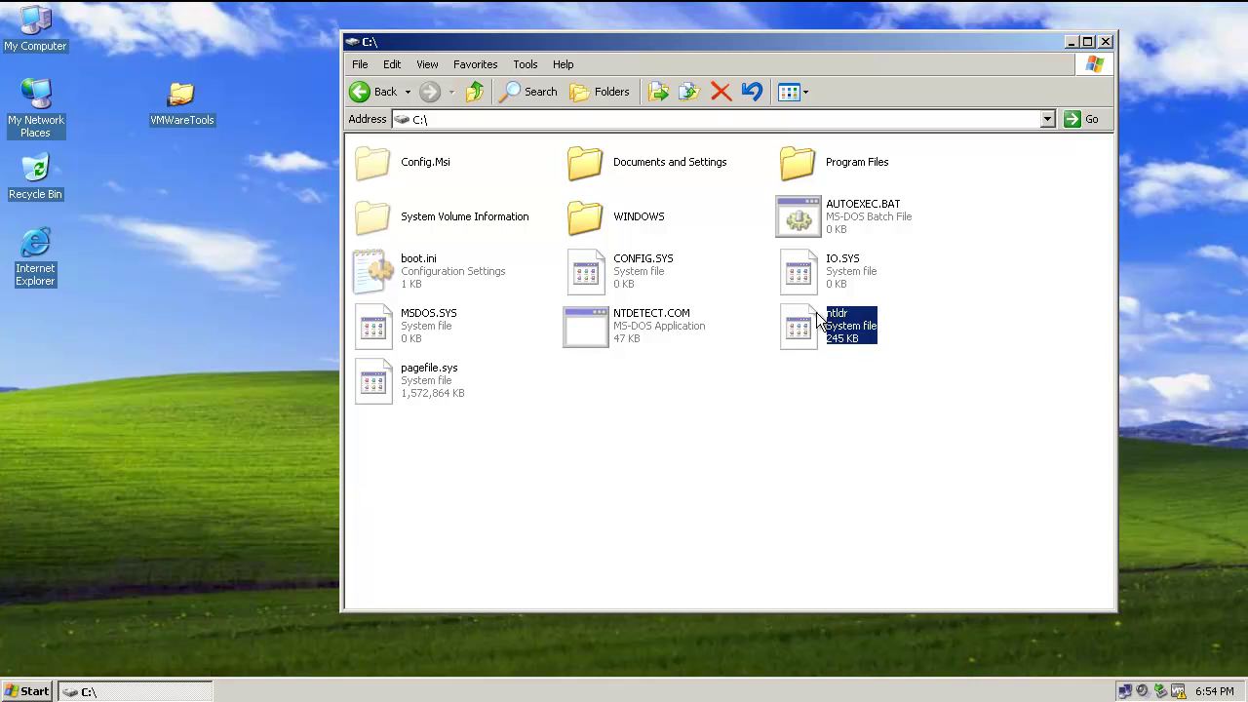
pyautogui.click(407, 273)
# Step: Open boot.ini from the root of the C: drive and enlarge its window so the full lines fit
pyautogui.moveTo(625, 46); pyautogui.dragTo(606, 21)
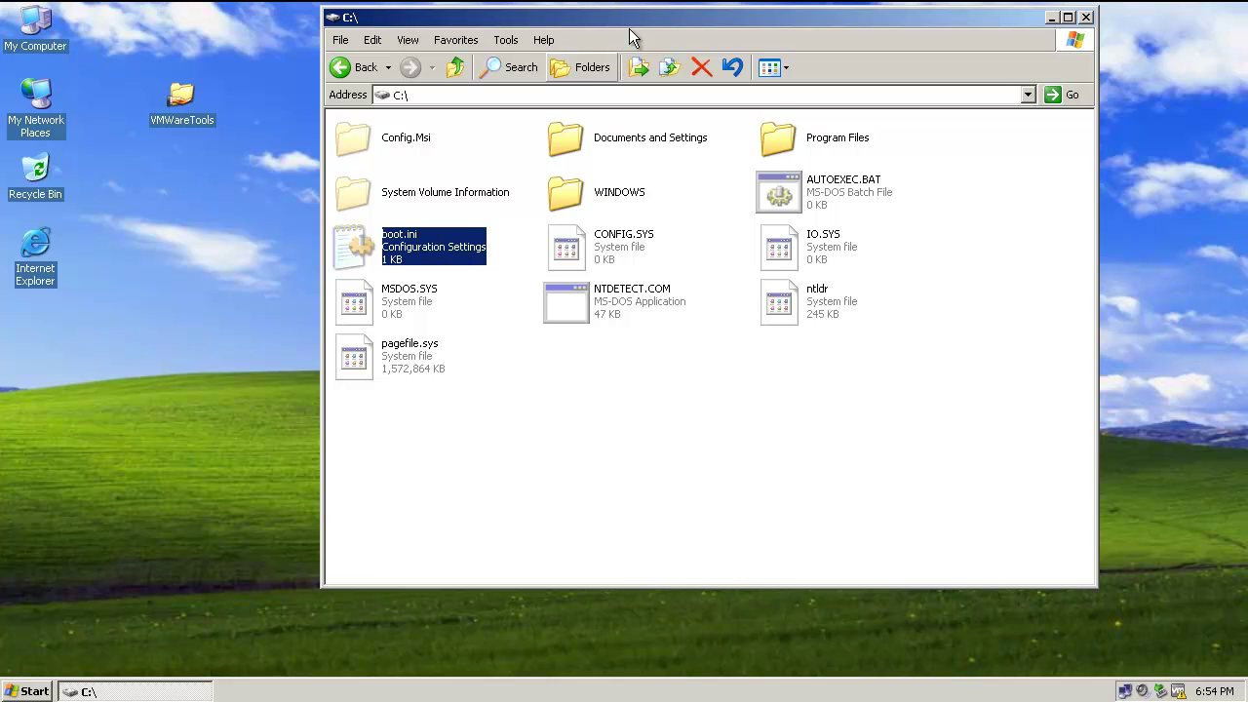
pyautogui.moveTo(687, 19); pyautogui.dragTo(668, 24)
pyautogui.click(797, 491)
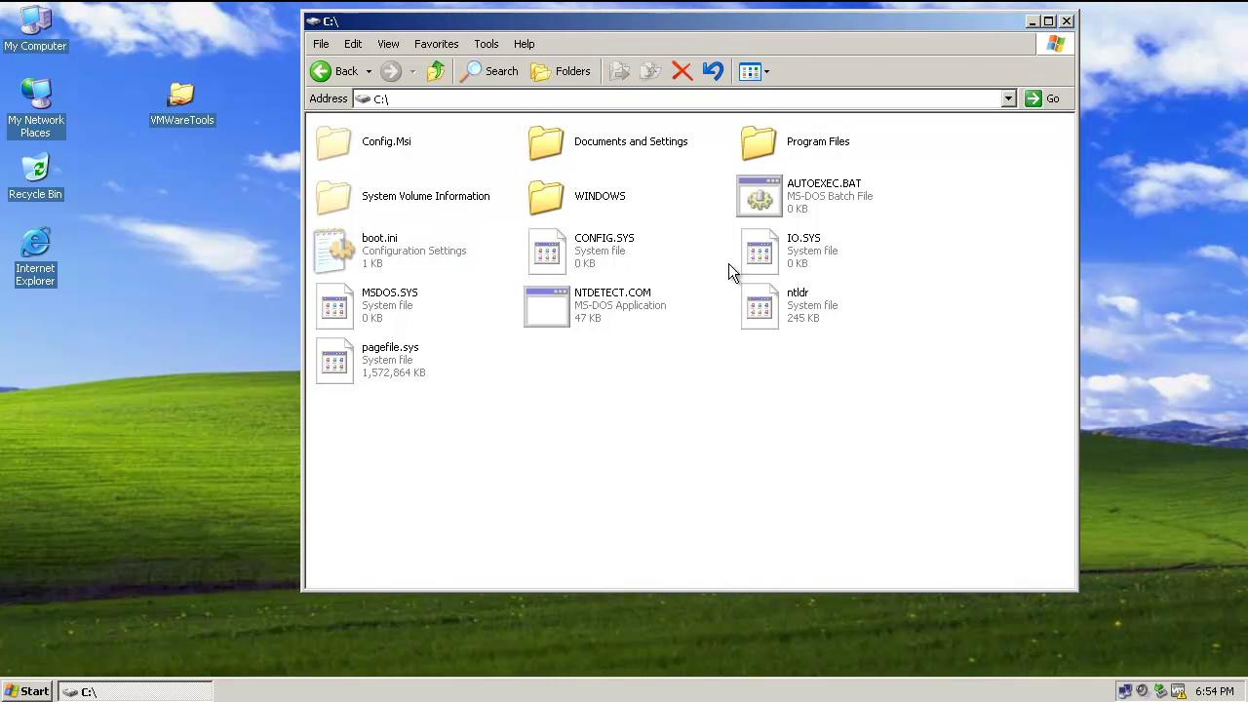
pyautogui.click(452, 97)
pyautogui.moveTo(388, 259)
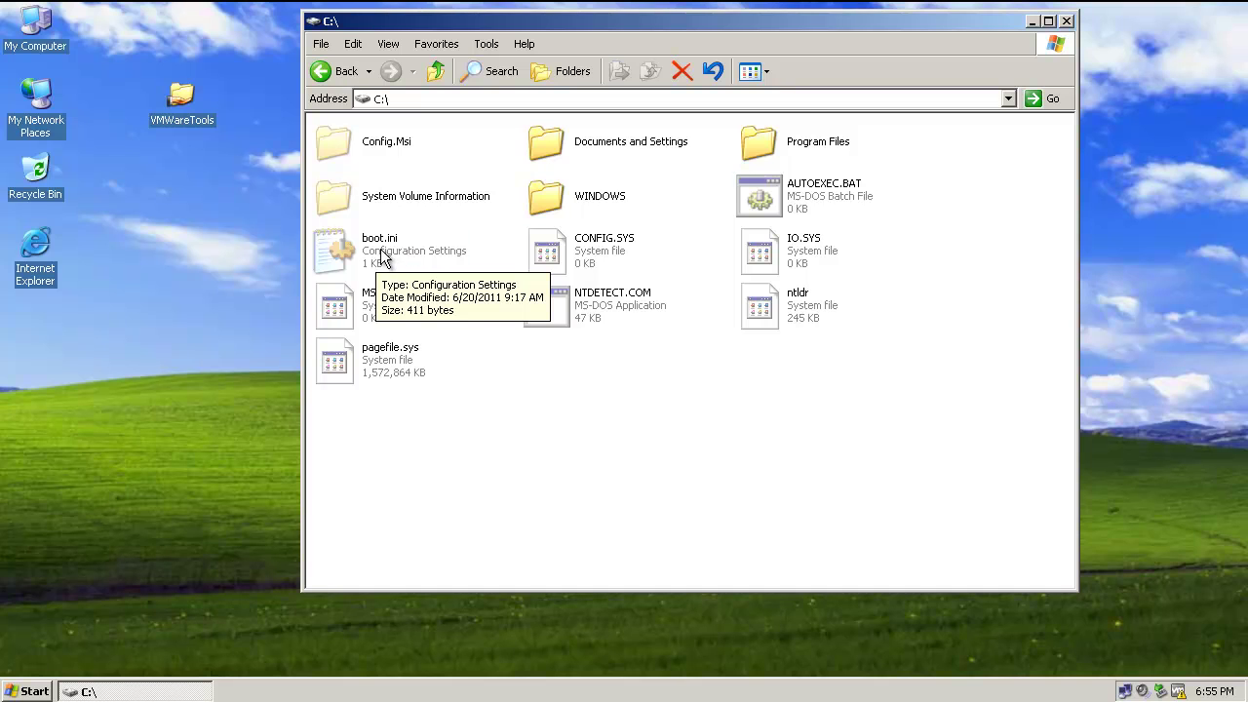
pyautogui.doubleClick(383, 257)
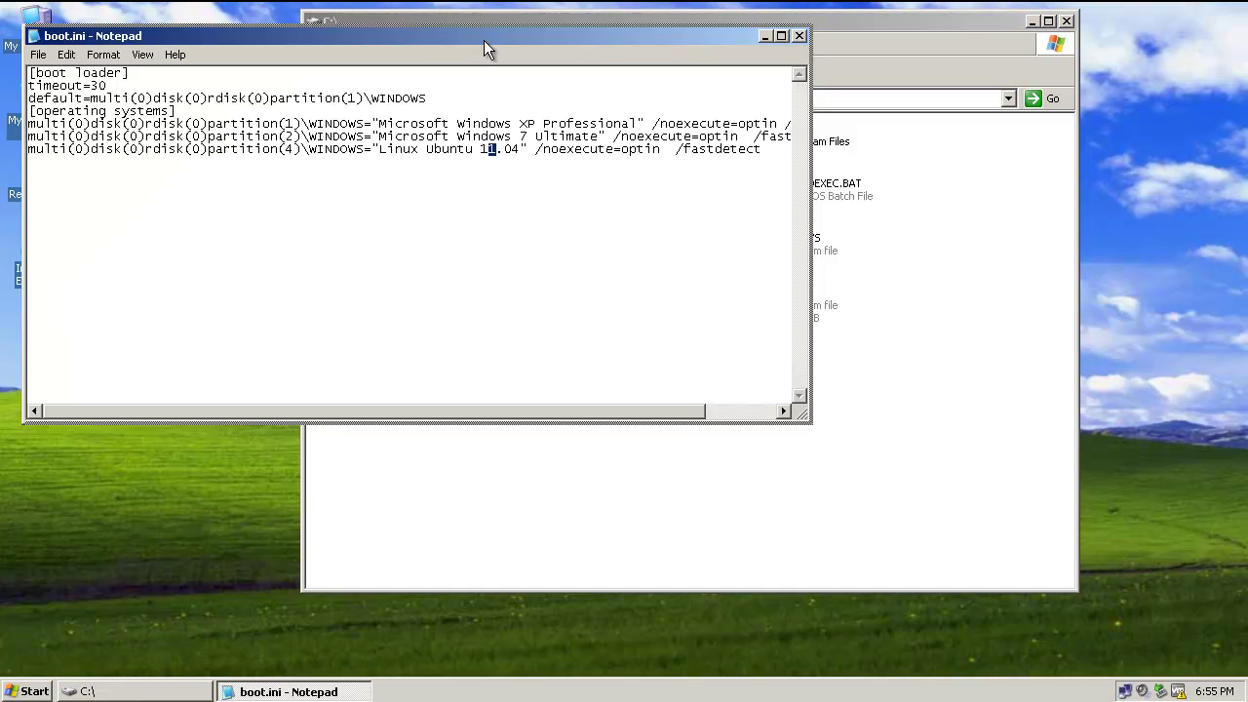
pyautogui.moveTo(483, 49); pyautogui.dragTo(633, 44)
pyautogui.moveTo(953, 411); pyautogui.dragTo(1169, 580)
pyautogui.click(1010, 419)
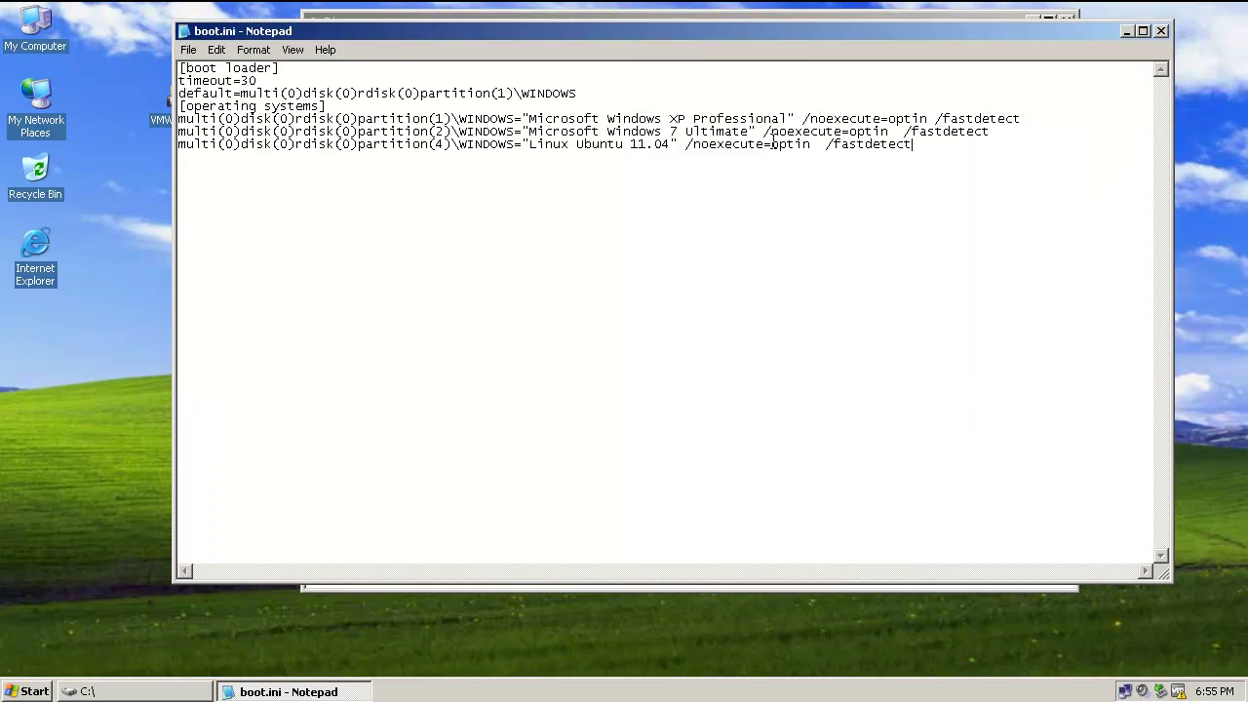
# Step: Examine the operating system entries and the multi, disk, rdisk and partition numbers of the default path in boot.ini
pyautogui.moveTo(986, 154); pyautogui.dragTo(178, 131)
pyautogui.click(273, 130)
pyautogui.doubleClick(293, 92)
pyautogui.write('0')
pyautogui.moveTo(294, 87); pyautogui.dragTo(289, 87)
pyautogui.click(353, 92)
pyautogui.moveTo(355, 92); pyautogui.dragTo(342, 91)
pyautogui.click(407, 93)
pyautogui.moveTo(408, 93); pyautogui.dragTo(402, 92)
pyautogui.click(413, 93)
pyautogui.moveTo(408, 92); pyautogui.dragTo(402, 92)
pyautogui.click(408, 93)
pyautogui.moveTo(414, 93); pyautogui.dragTo(408, 92)
pyautogui.click(408, 94)
pyautogui.doubleClick(503, 92)
pyautogui.click(507, 93)
pyautogui.doubleClick(502, 93)
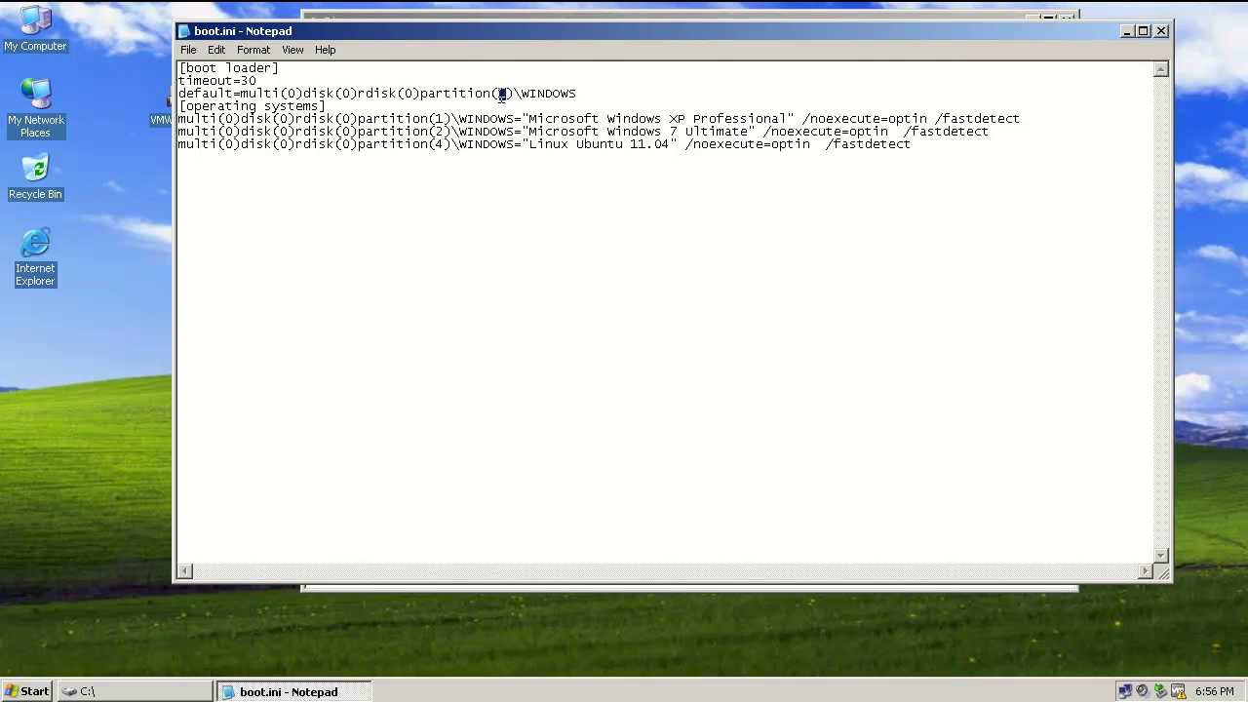
# Step: Highlight the whole default path line and the timeout line in boot.ini for review
pyautogui.click(590, 93)
pyautogui.moveTo(581, 95); pyautogui.dragTo(144, 94)
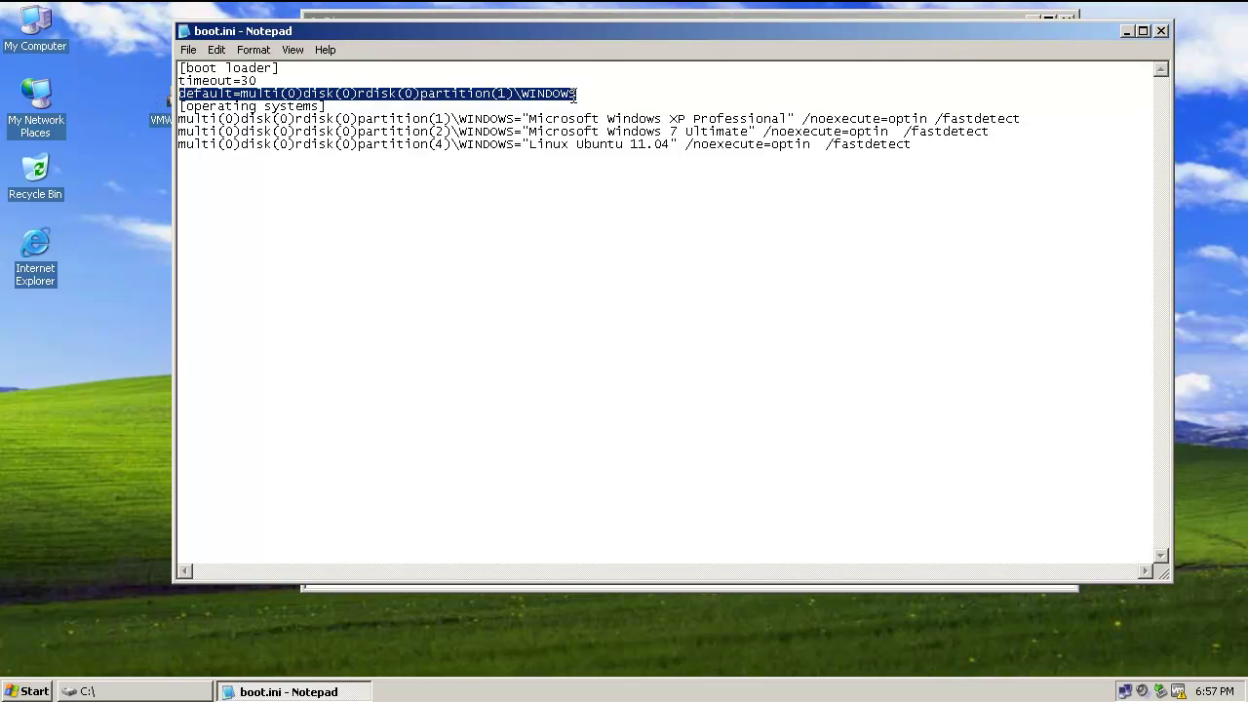
pyautogui.click(628, 101)
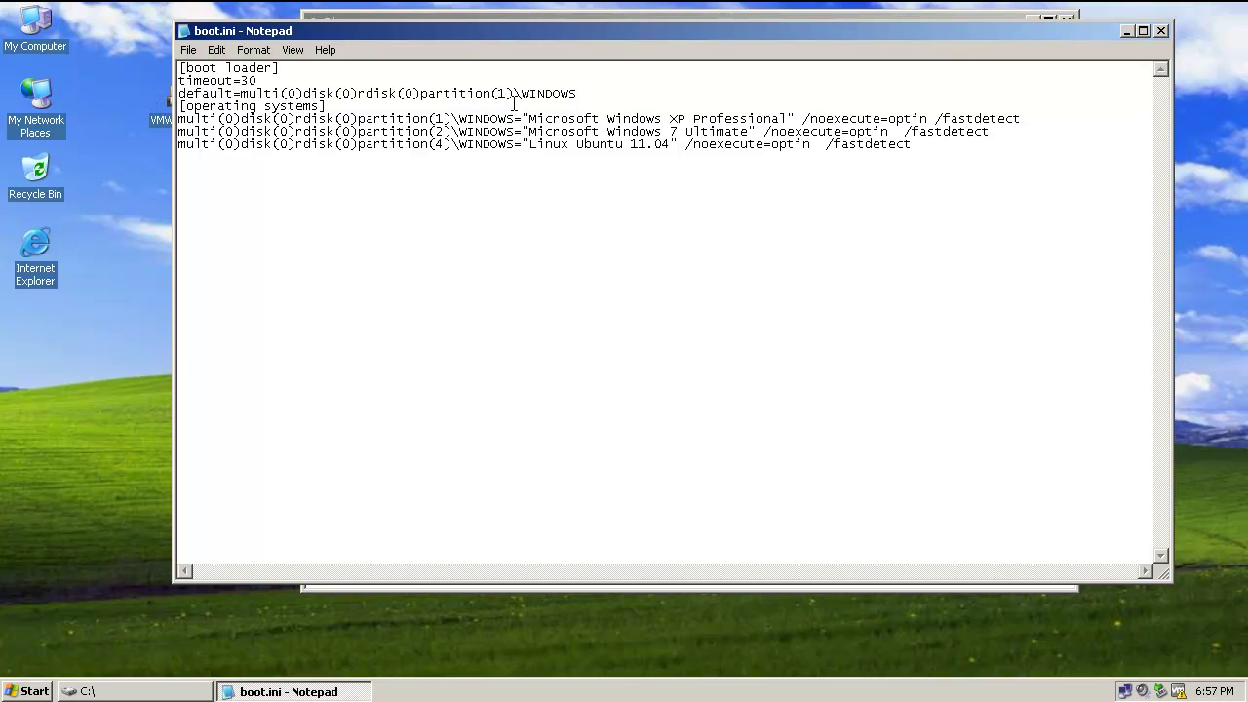
pyautogui.moveTo(585, 95); pyautogui.dragTo(137, 94)
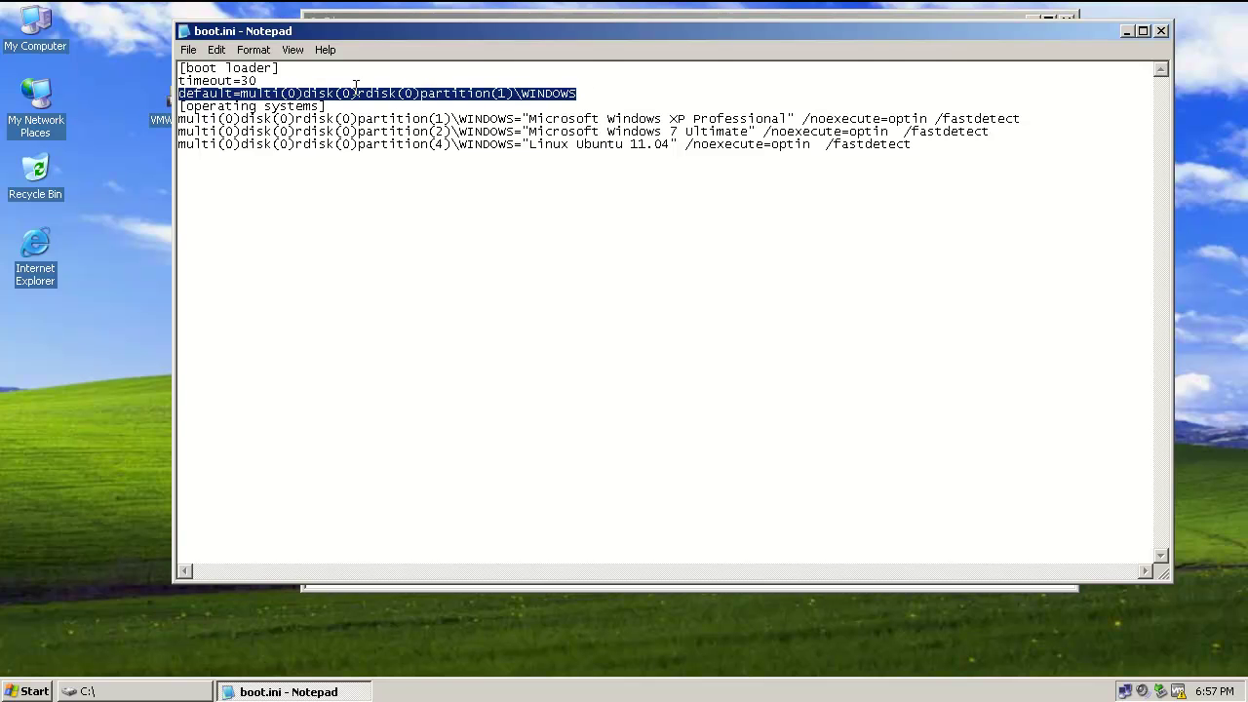
pyautogui.click(267, 80)
pyautogui.hotkey('shift', 'Home')
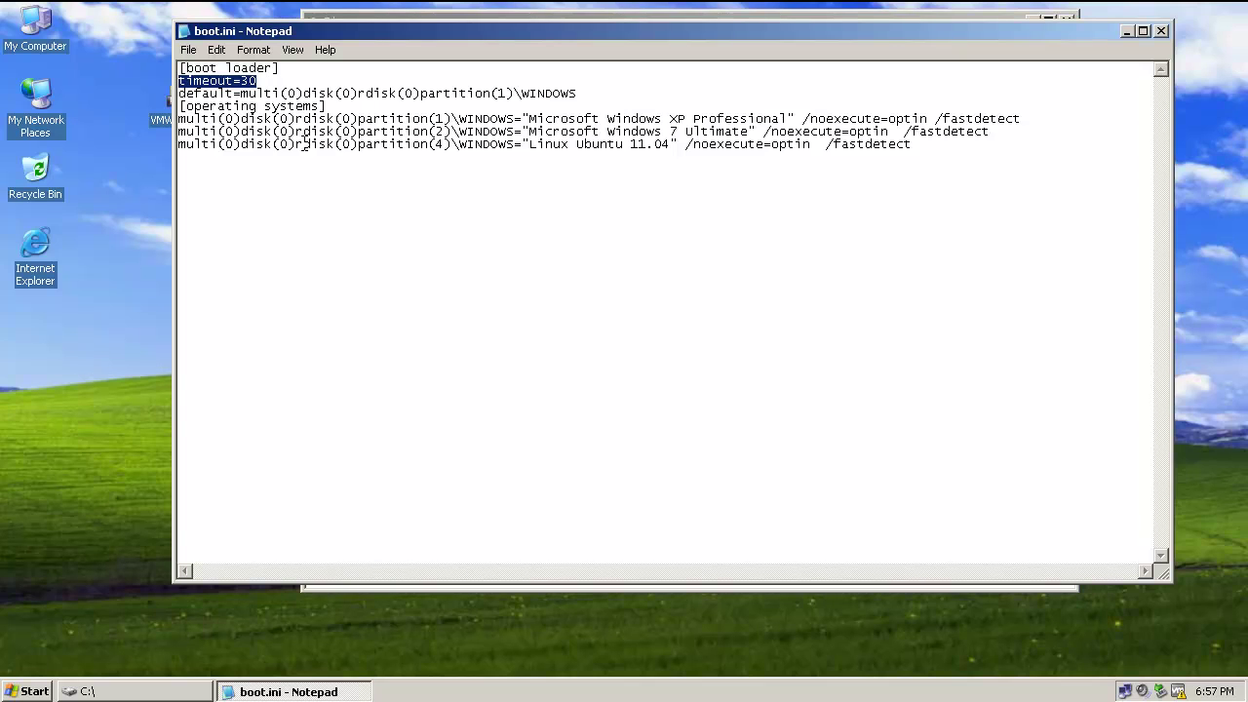
# Step: Examine the multi, rdisk and partition values, the system names and the switches in the operating system entries
pyautogui.click(231, 118)
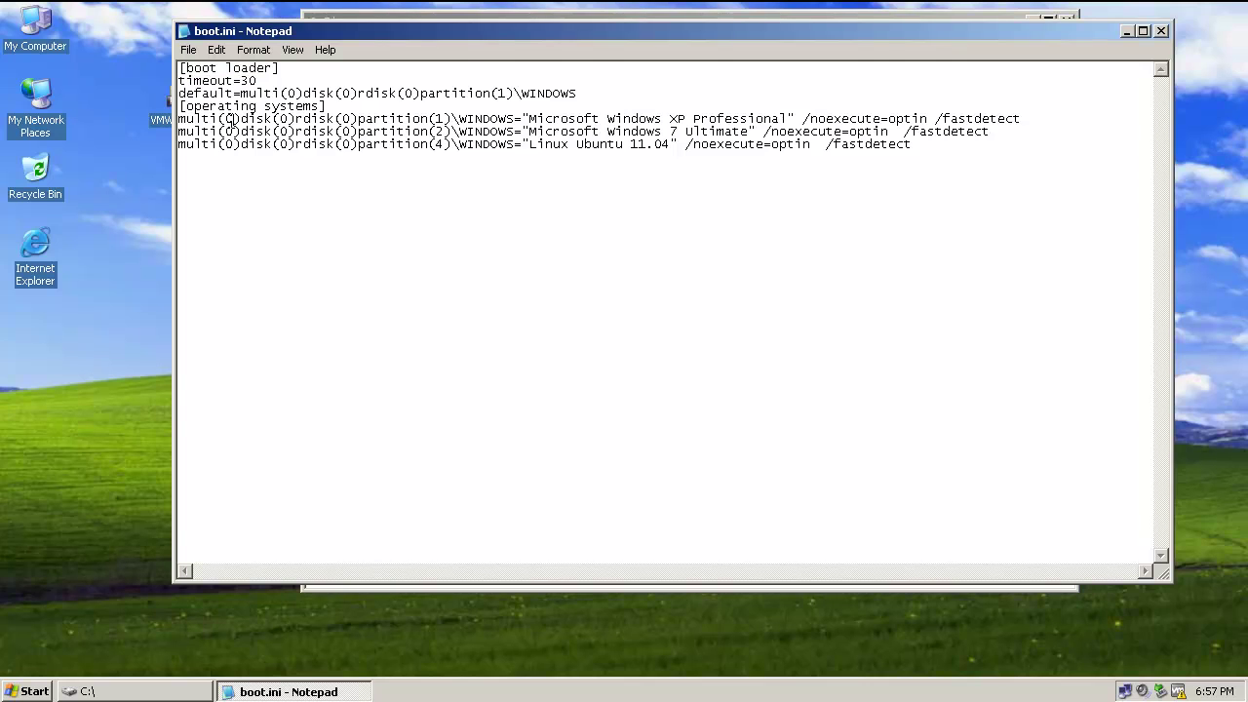
pyautogui.moveTo(232, 118)
pyautogui.mouseDown()
pyautogui.moveTo(232, 144)
pyautogui.moveTo(232, 131)
pyautogui.mouseUp()
pyautogui.click(231, 143)
pyautogui.doubleClick(345, 143)
pyautogui.click(346, 145)
pyautogui.moveTo(233, 118); pyautogui.dragTo(179, 143)
pyautogui.moveTo(352, 118); pyautogui.dragTo(295, 137)
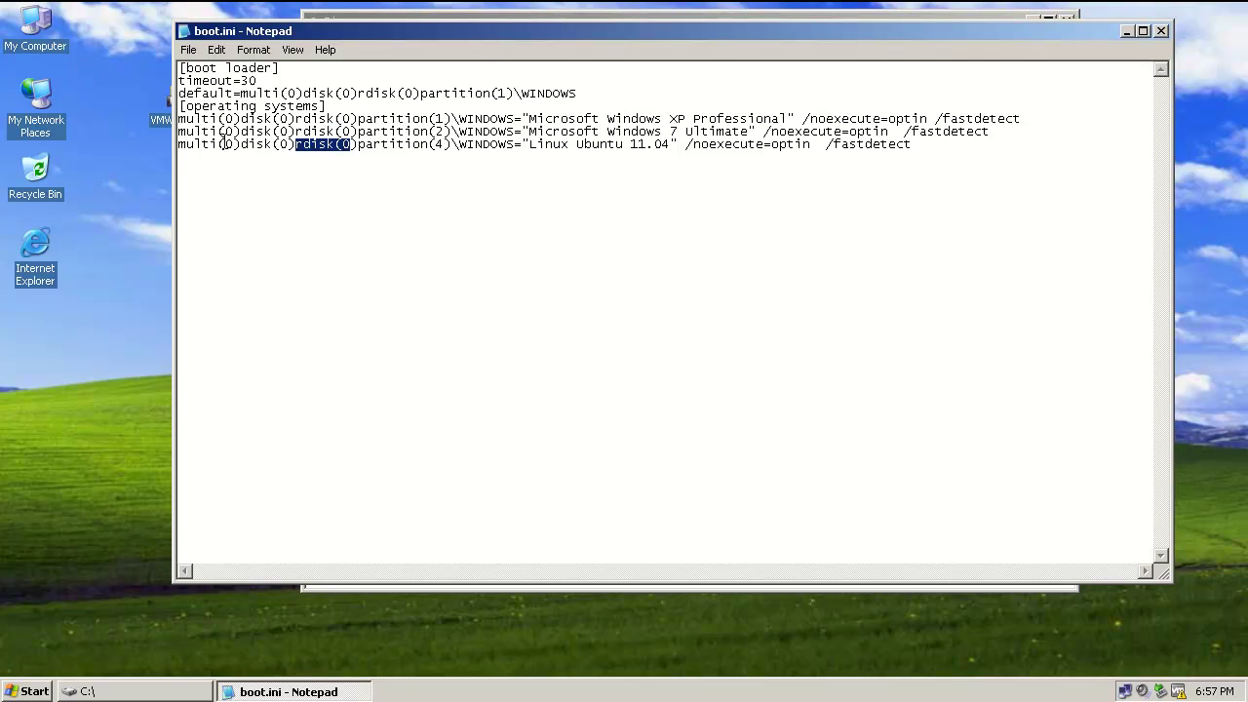
pyautogui.click(399, 118)
pyautogui.click(706, 118)
pyautogui.click(802, 118)
# Step: Close boot.ini and point out ntldr, boot.ini and NTDETECT.COM in the C: drive by selecting each
pyautogui.click(1161, 31)
pyautogui.click(777, 451)
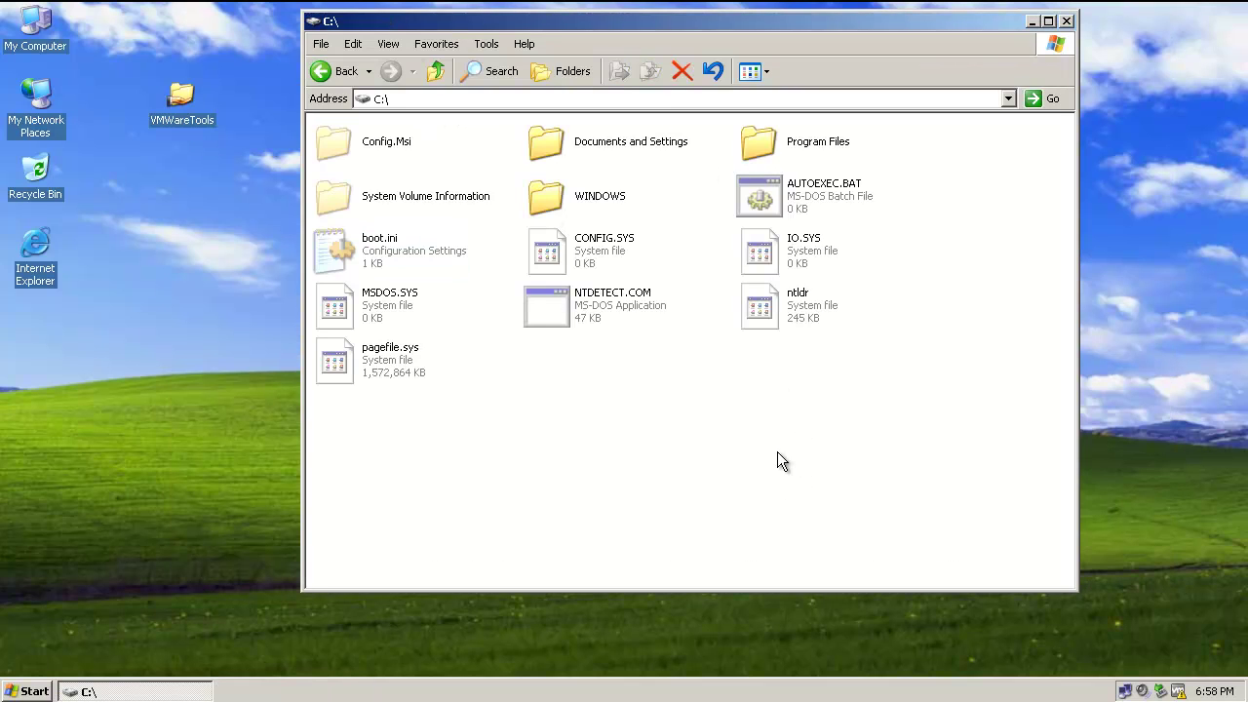
pyautogui.click(827, 298)
pyautogui.click(378, 256)
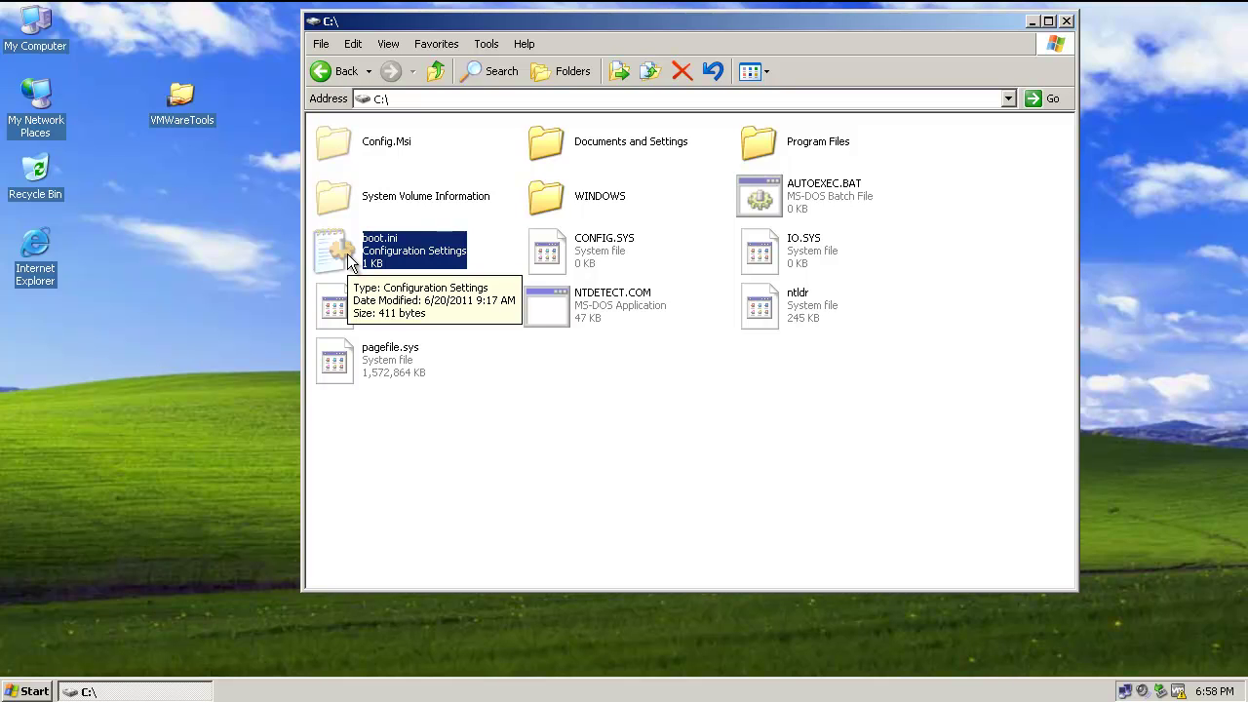
pyautogui.click(775, 405)
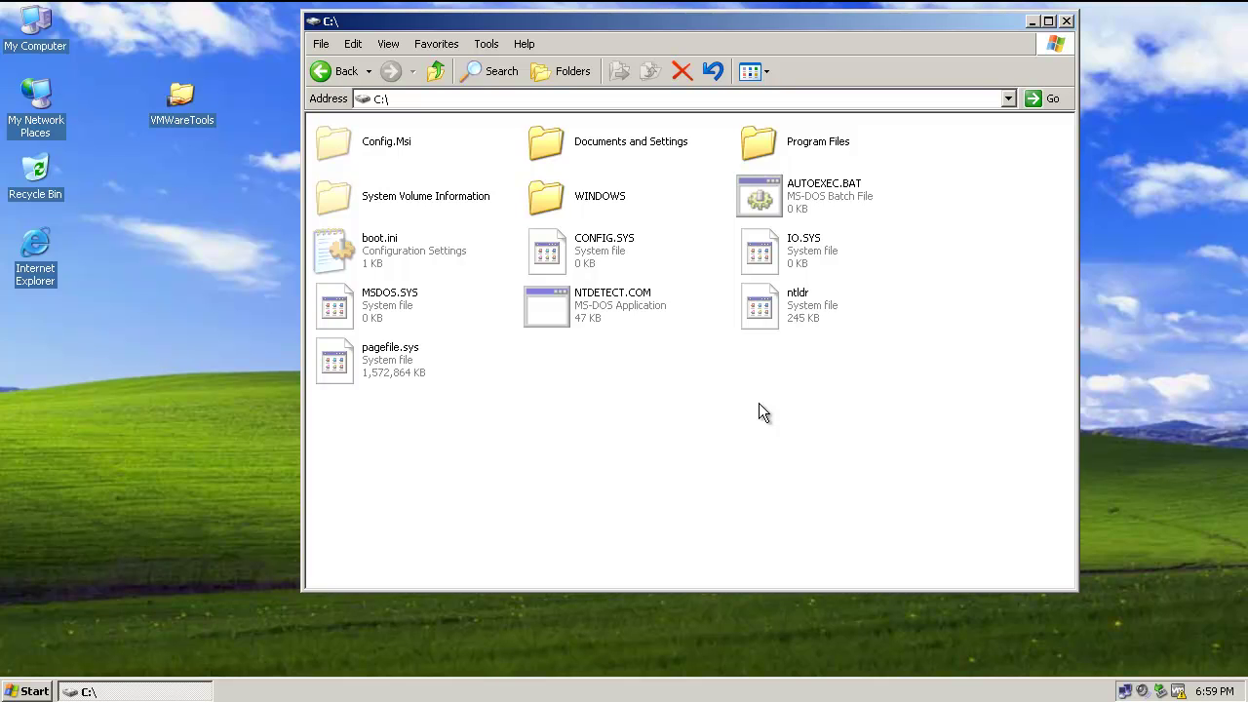
pyautogui.click(620, 306)
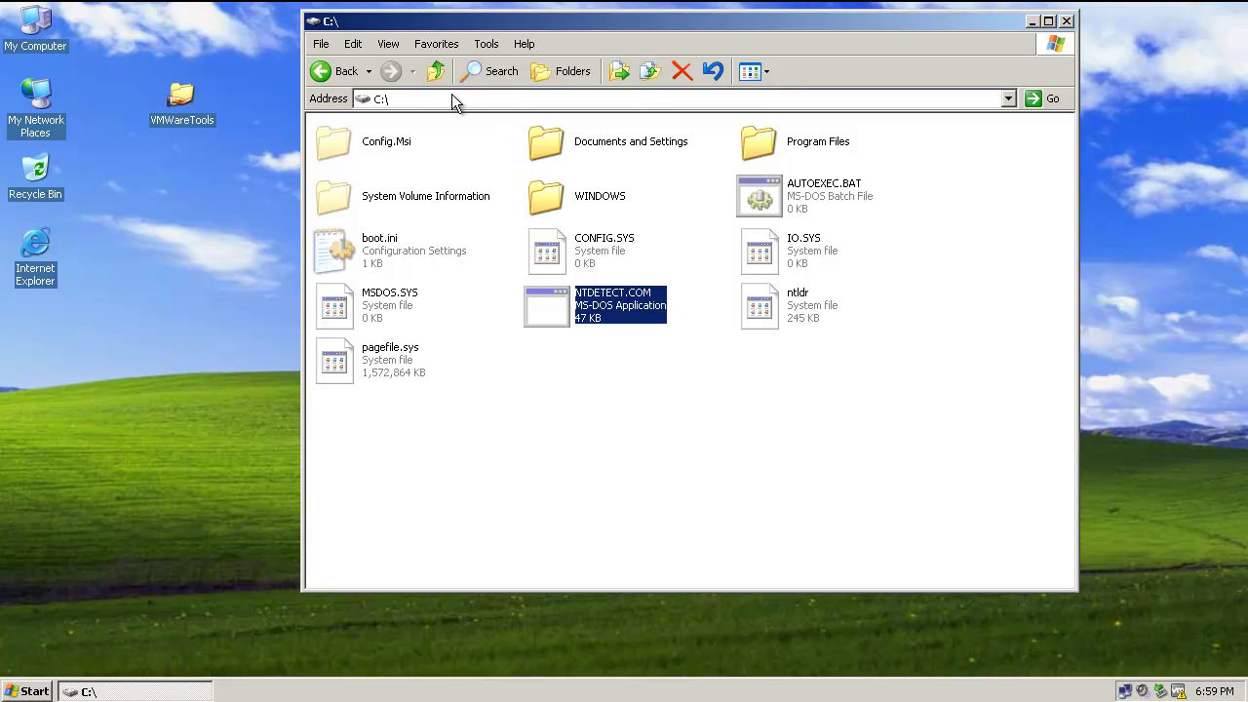
# Step: Open the WINDOWS folder on the C: drive and go into its system32 subfolder
pyautogui.doubleClick(581, 198)
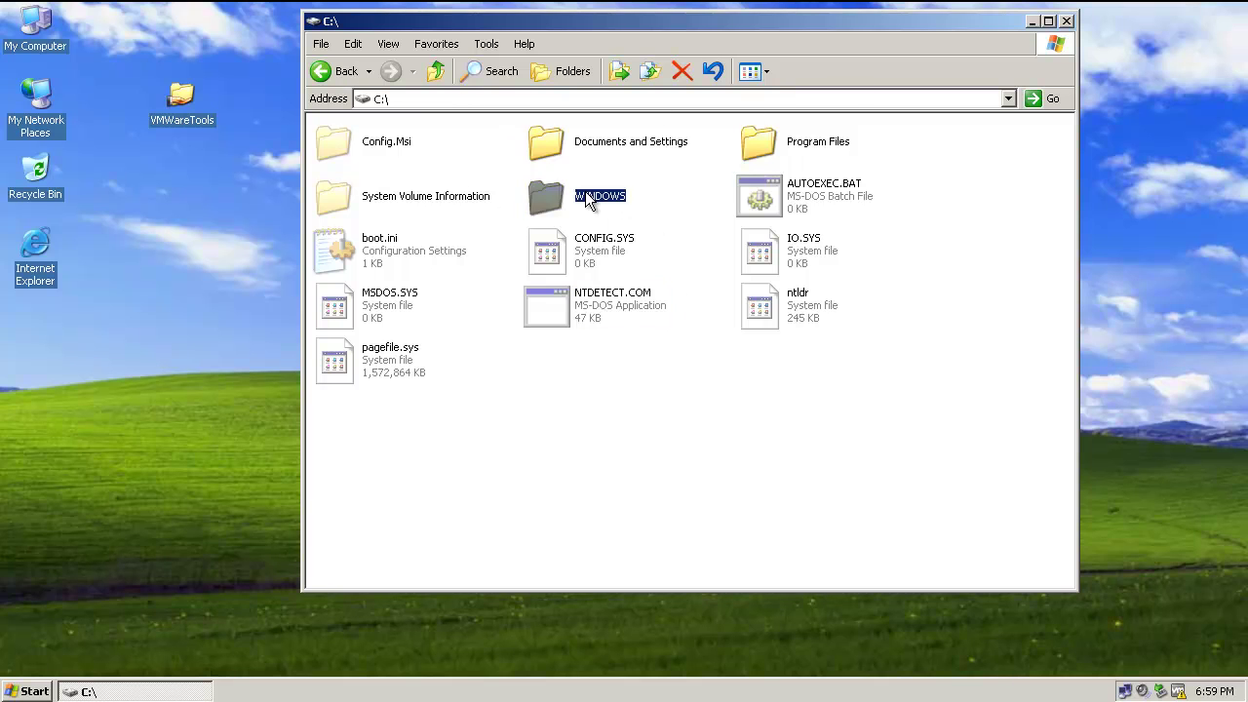
pyautogui.click(775, 454)
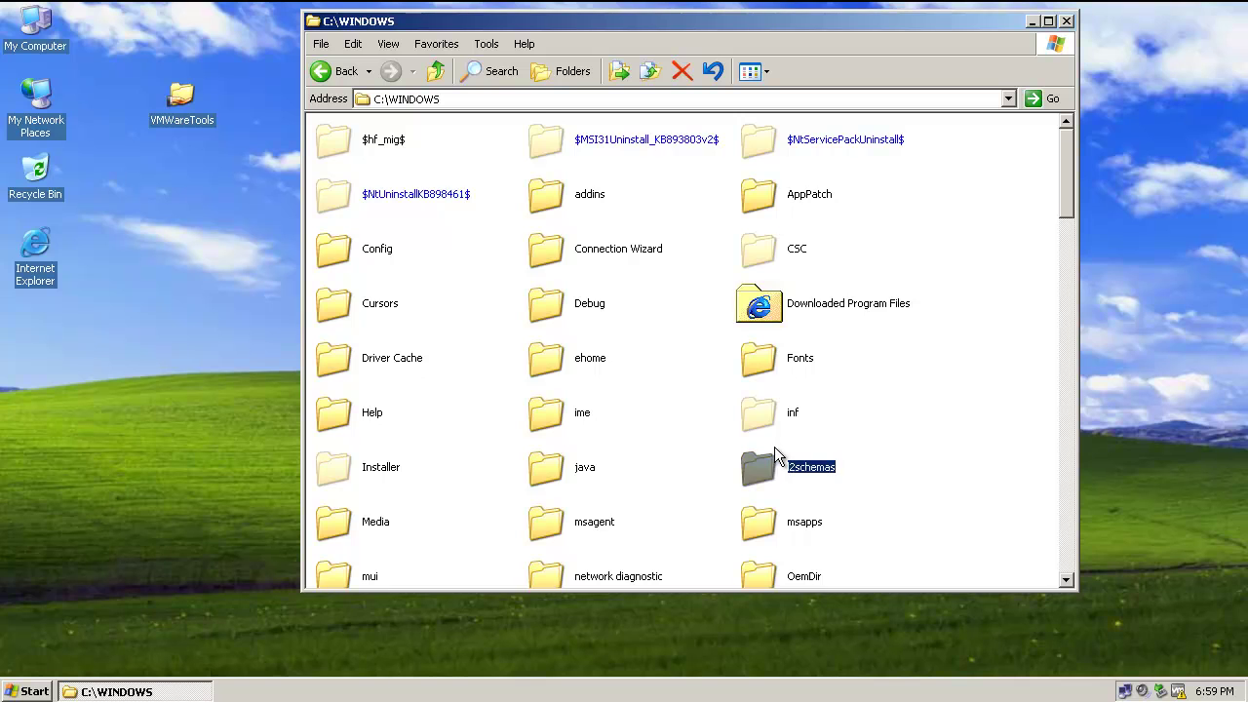
pyautogui.press('s')
pyautogui.scroll(-1, 853, 517)
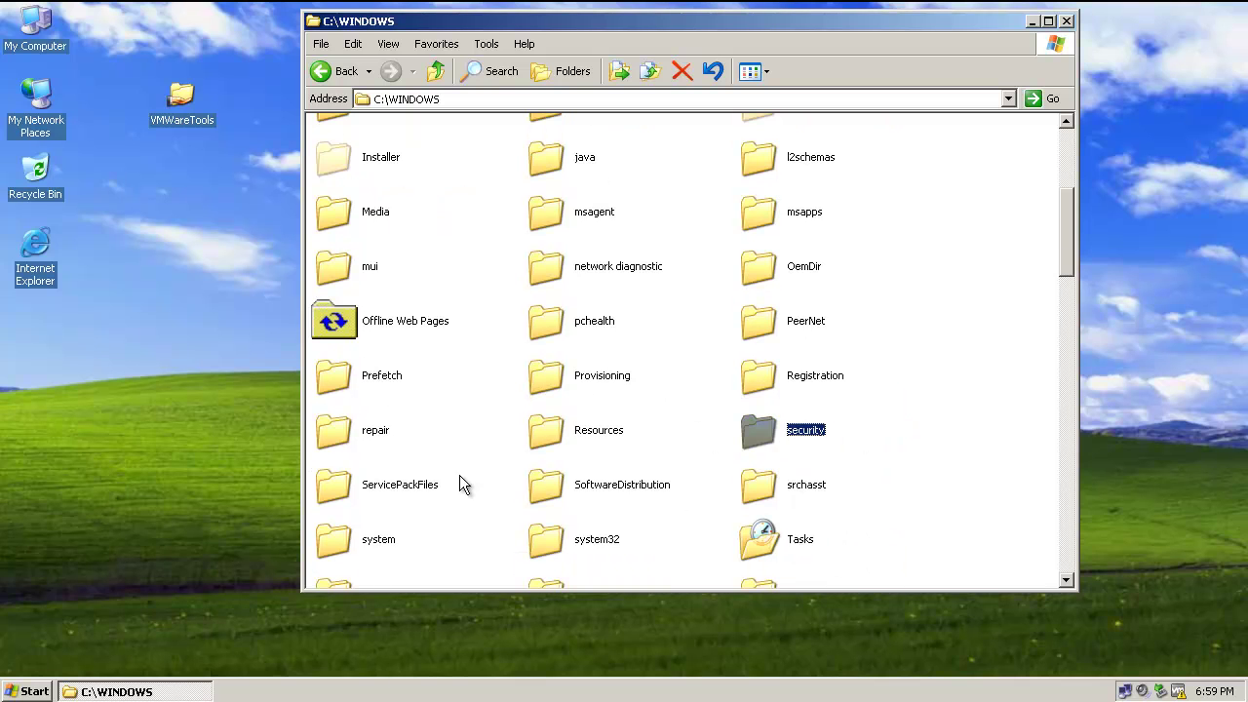
pyautogui.click(582, 544)
pyautogui.doubleClick(582, 544)
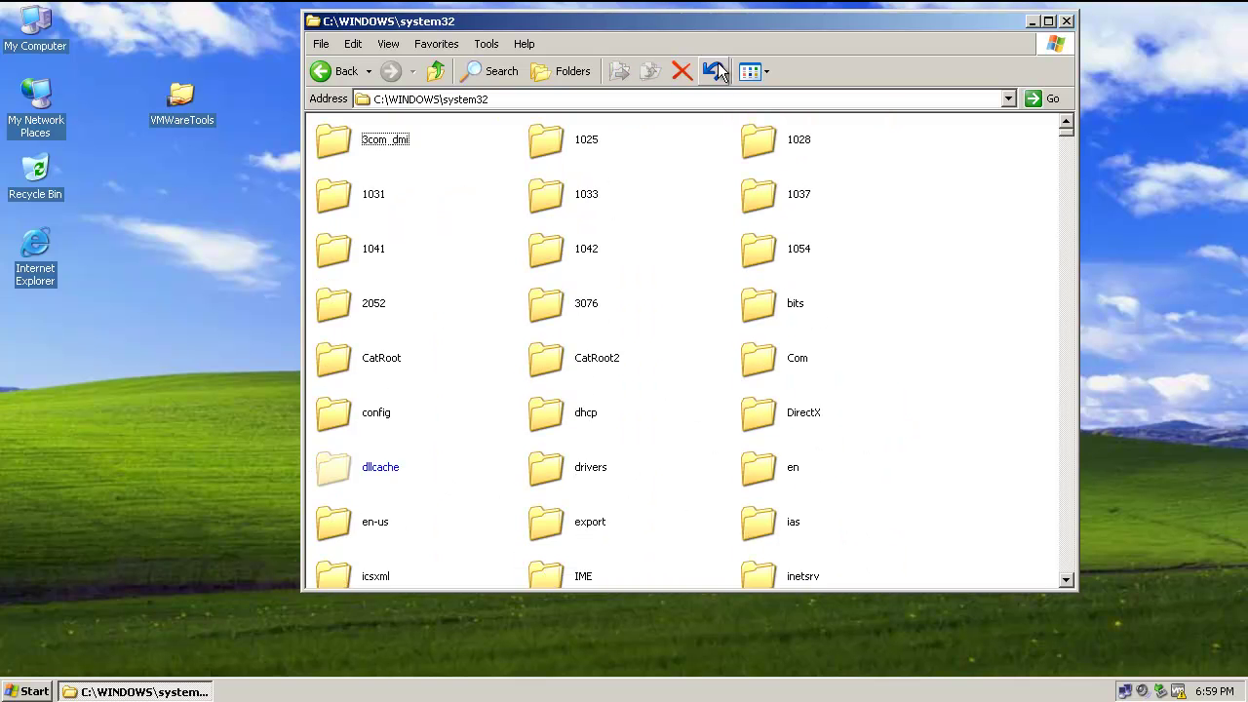
# Step: Show the folder tree beside the contents of system32 and start a file search limited to that folder
pyautogui.click(575, 72)
pyautogui.moveTo(535, 30); pyautogui.dragTo(636, 17)
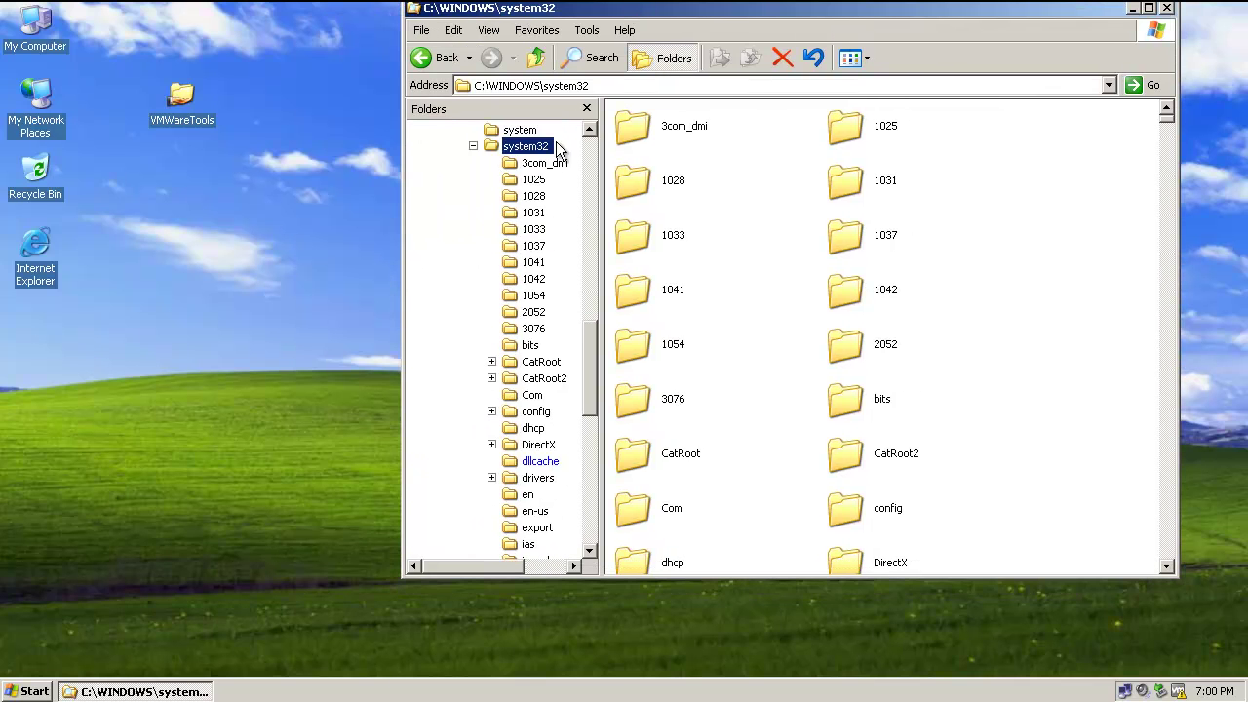
pyautogui.rightClick(543, 151)
pyautogui.click(581, 219)
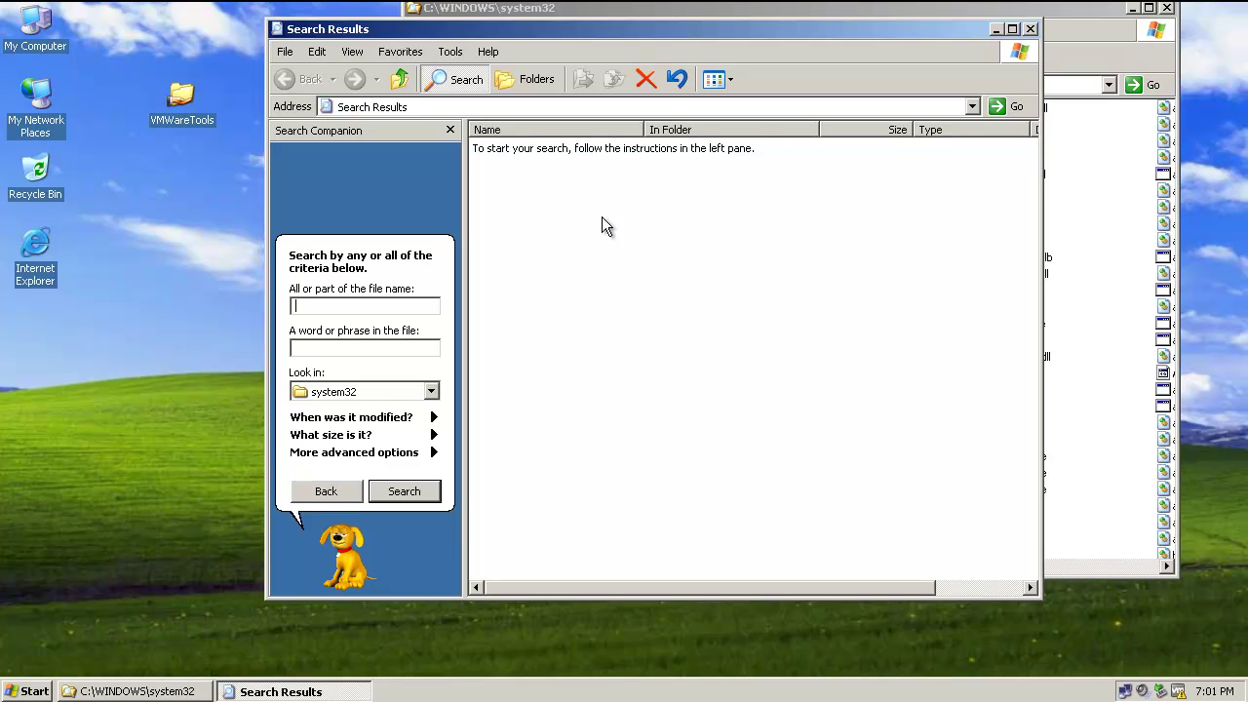
# Step: Search system32 for file names containing "ntos" and select ntoskrnl.exe
pyautogui.write('ntos')
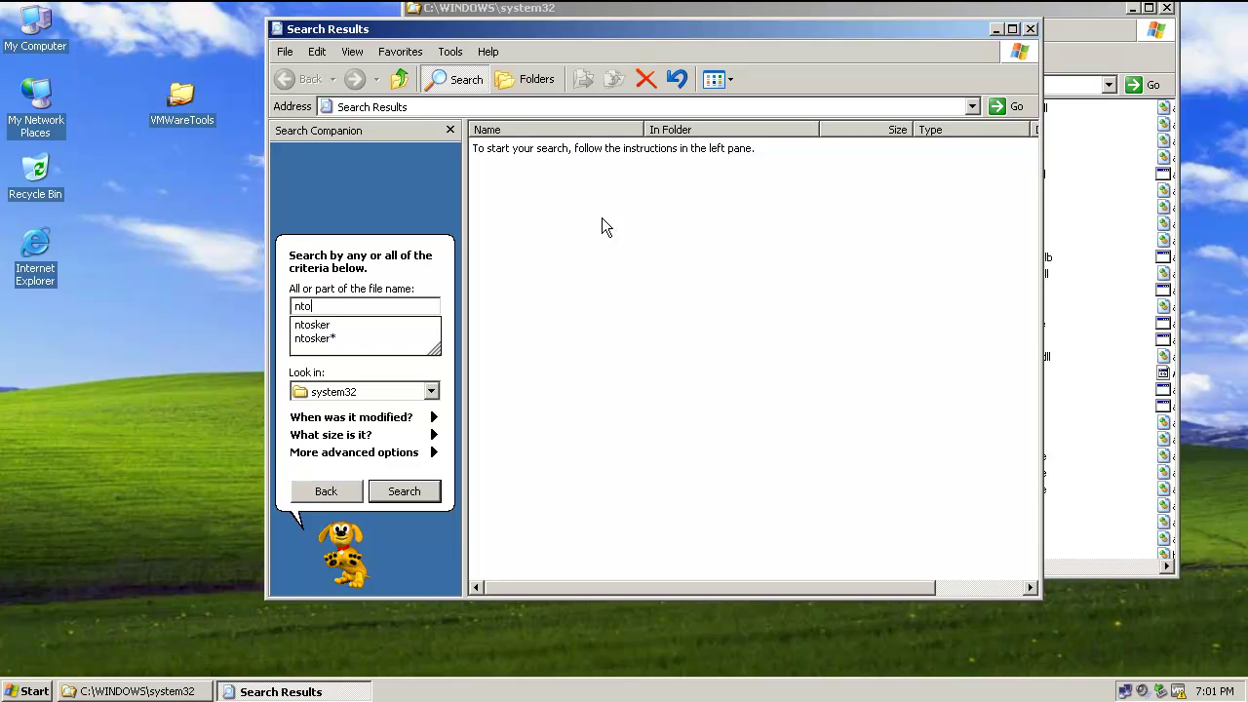
pyautogui.click(404, 490)
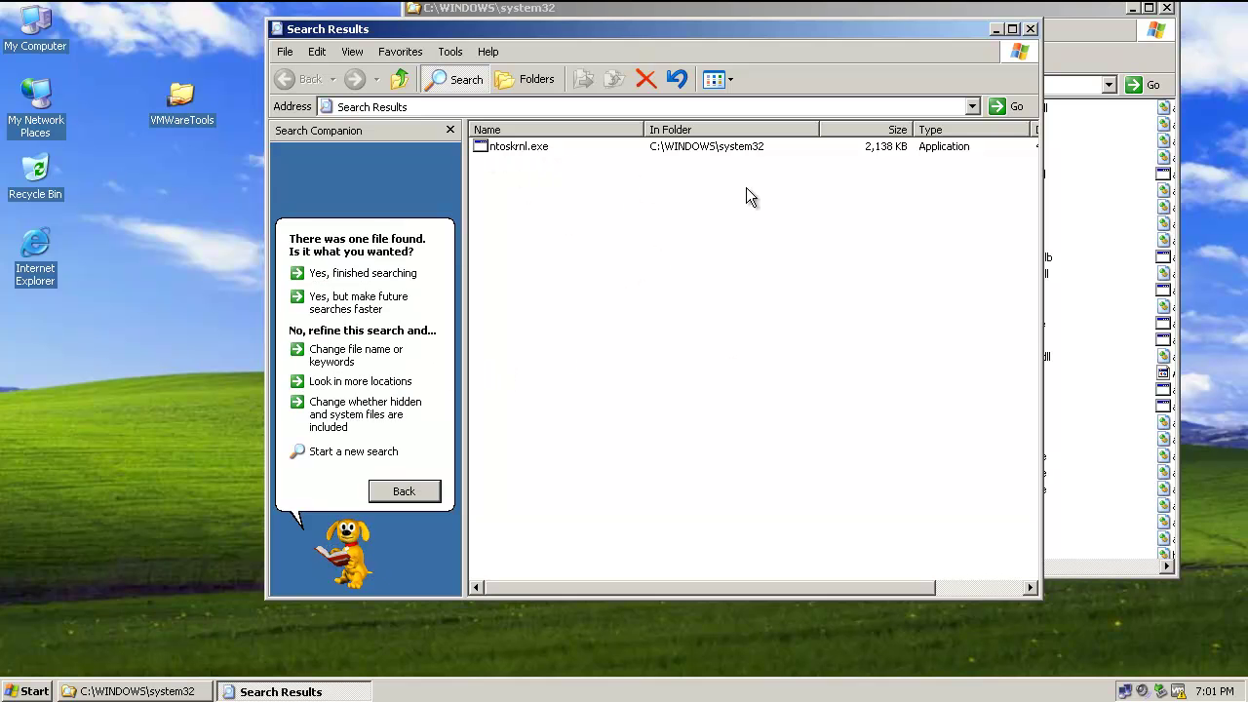
pyautogui.click(502, 147)
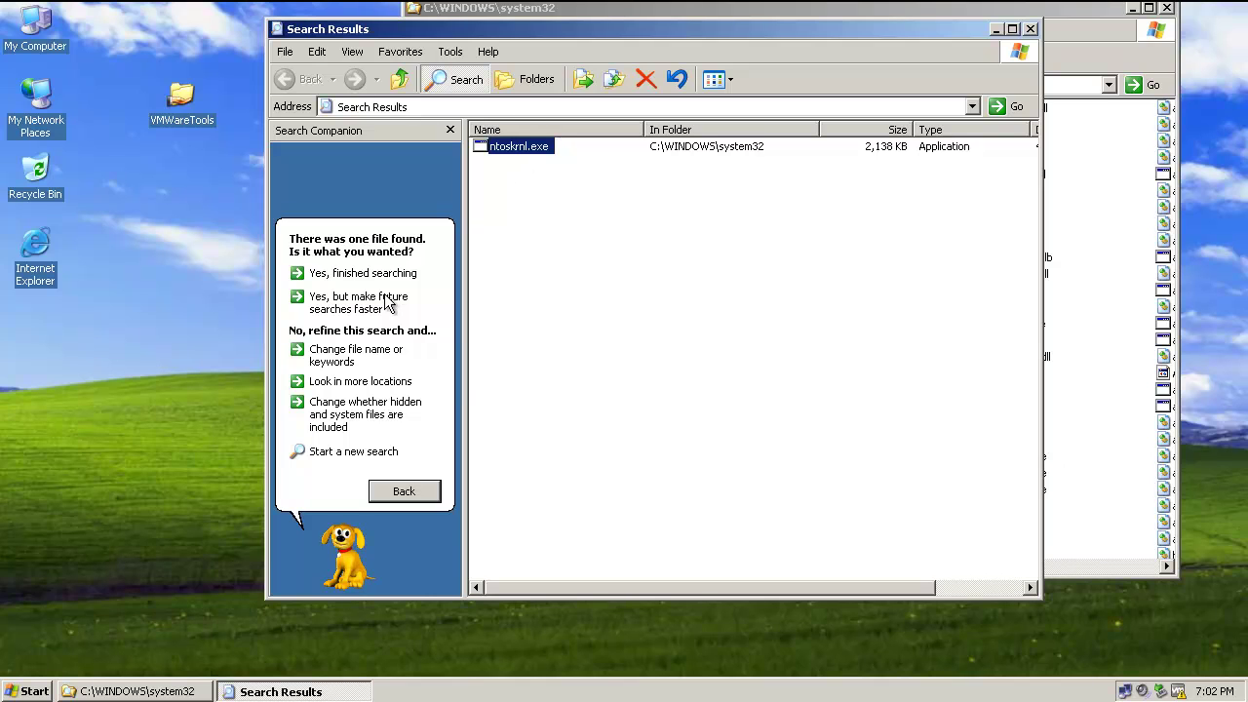
# Step: Return to the search criteria, search system32 for "hal" and select HAL.DLL
pyautogui.click(412, 498)
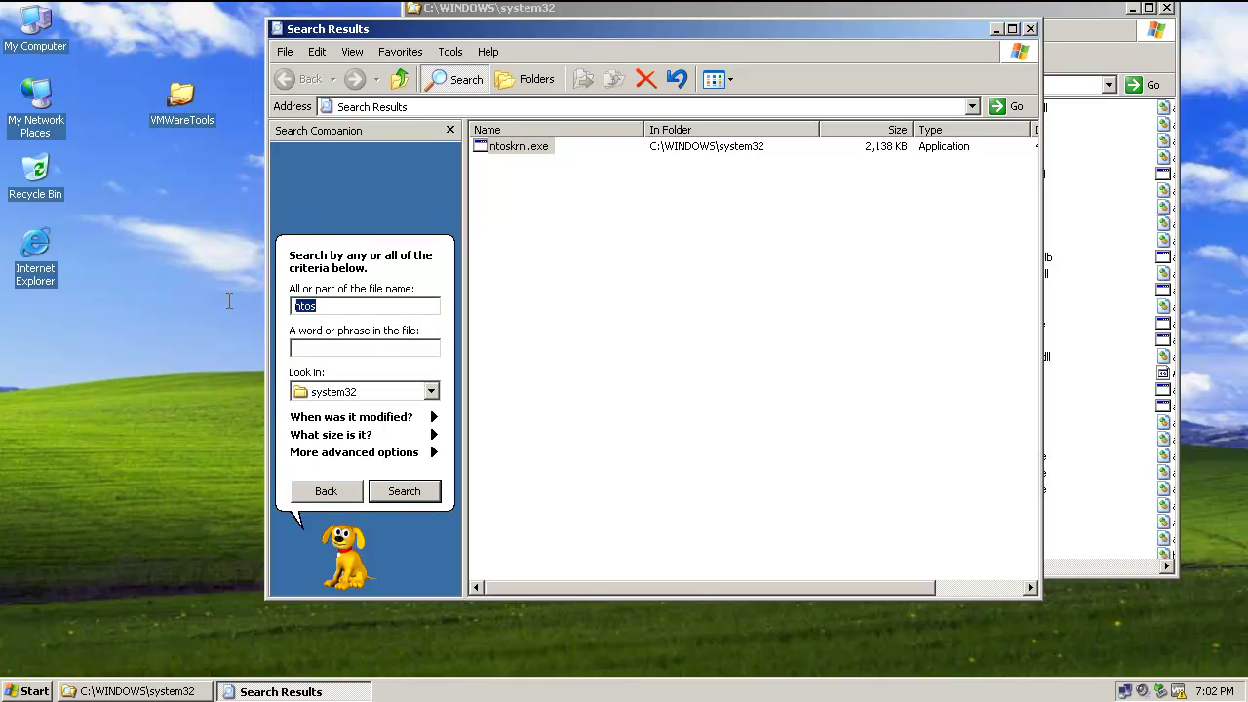
pyautogui.write('hal')
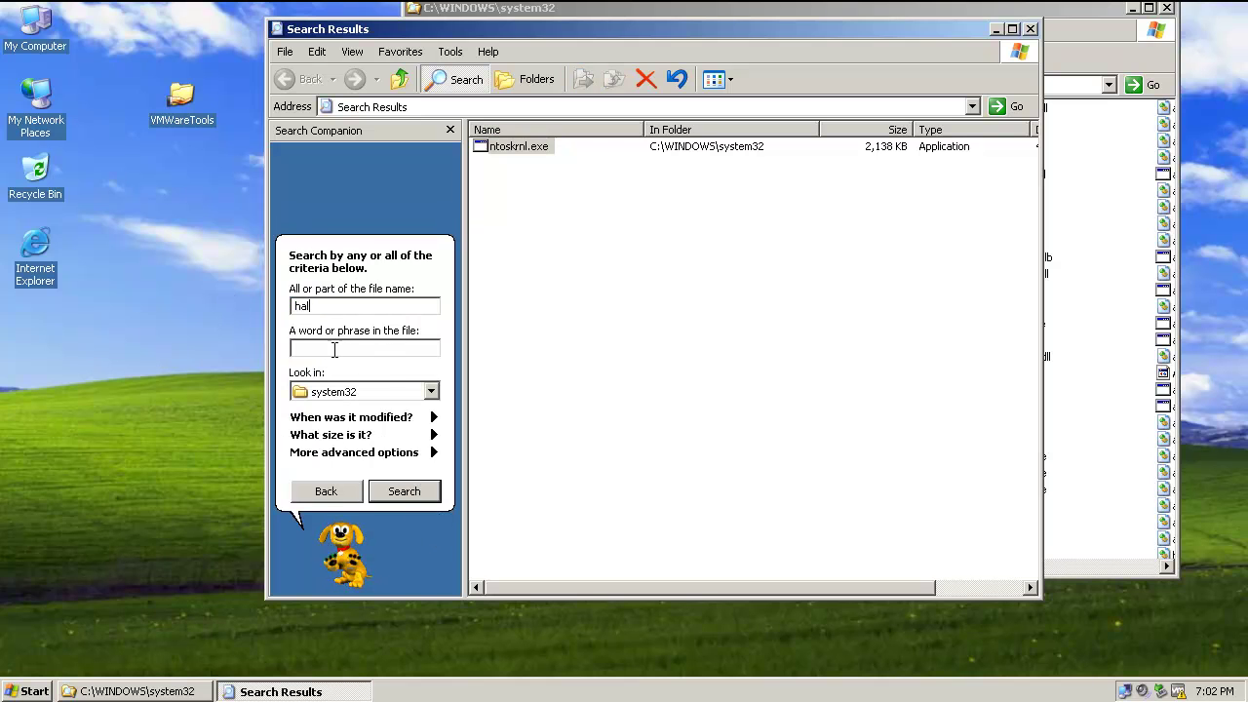
pyautogui.click(405, 493)
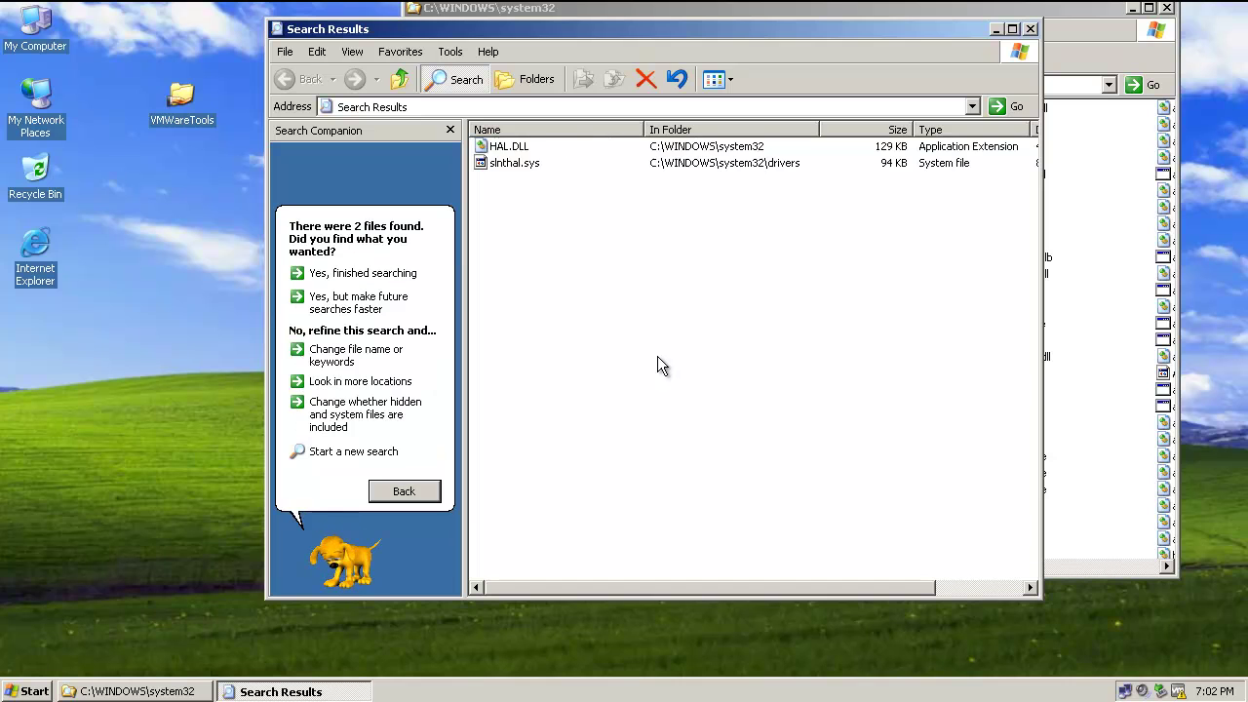
pyautogui.click(512, 147)
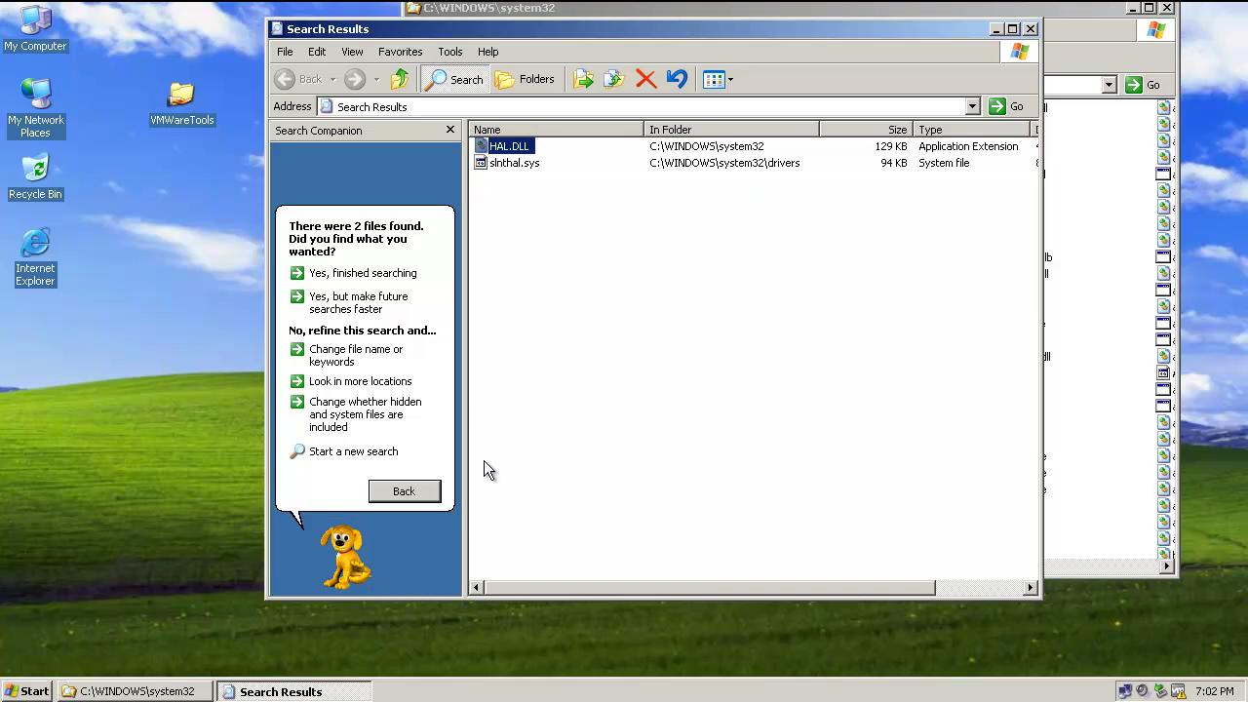
# Step: Search system32 for file names containing "ntdll" and select ntdll.dll
pyautogui.click(403, 492)
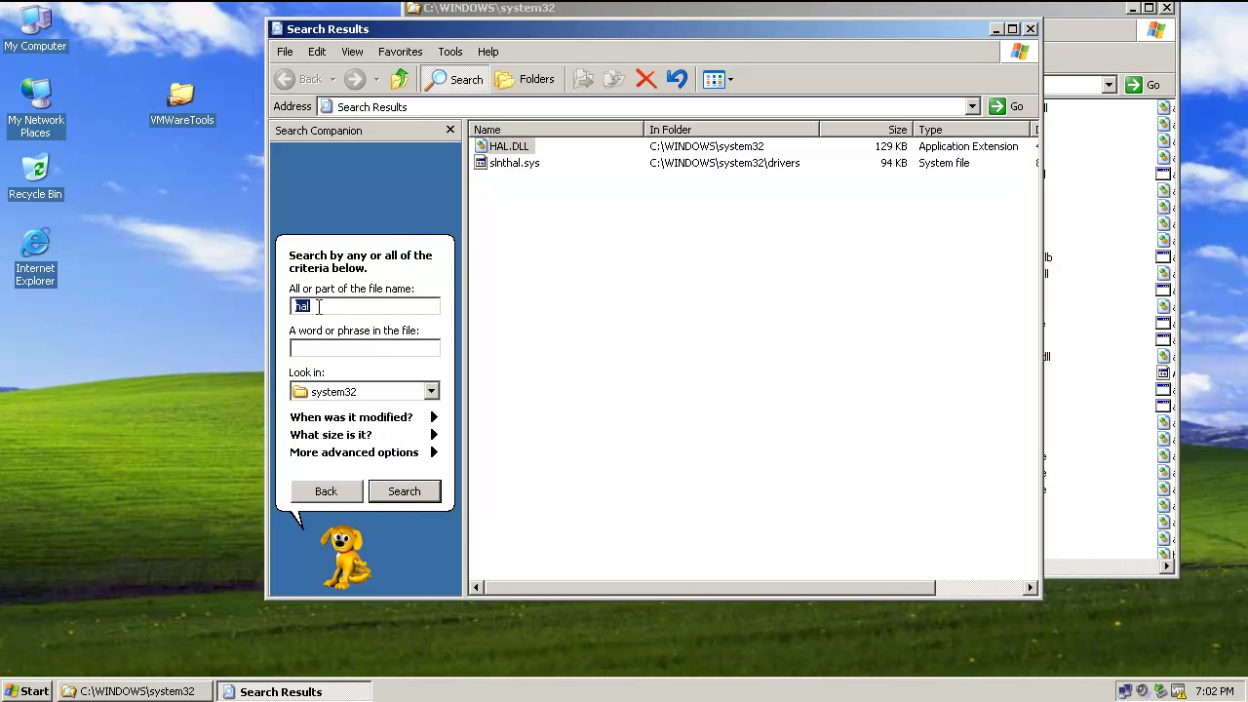
pyautogui.write('nt')
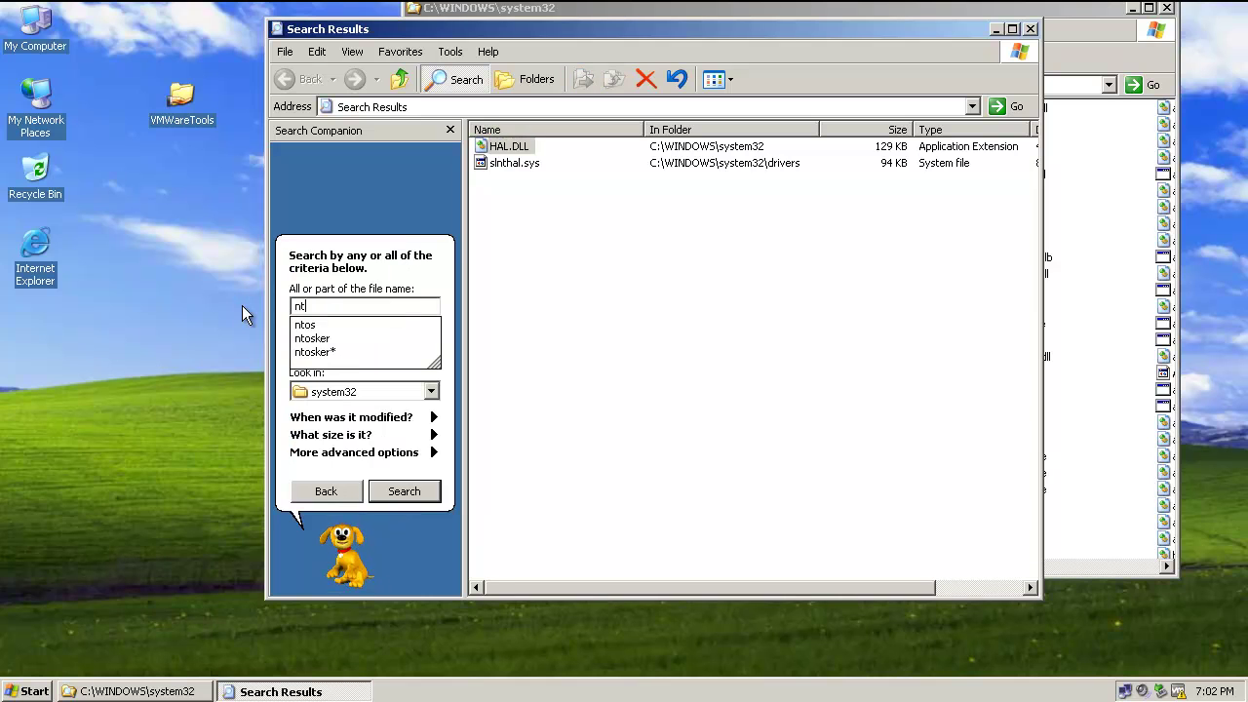
pyautogui.write('dl')
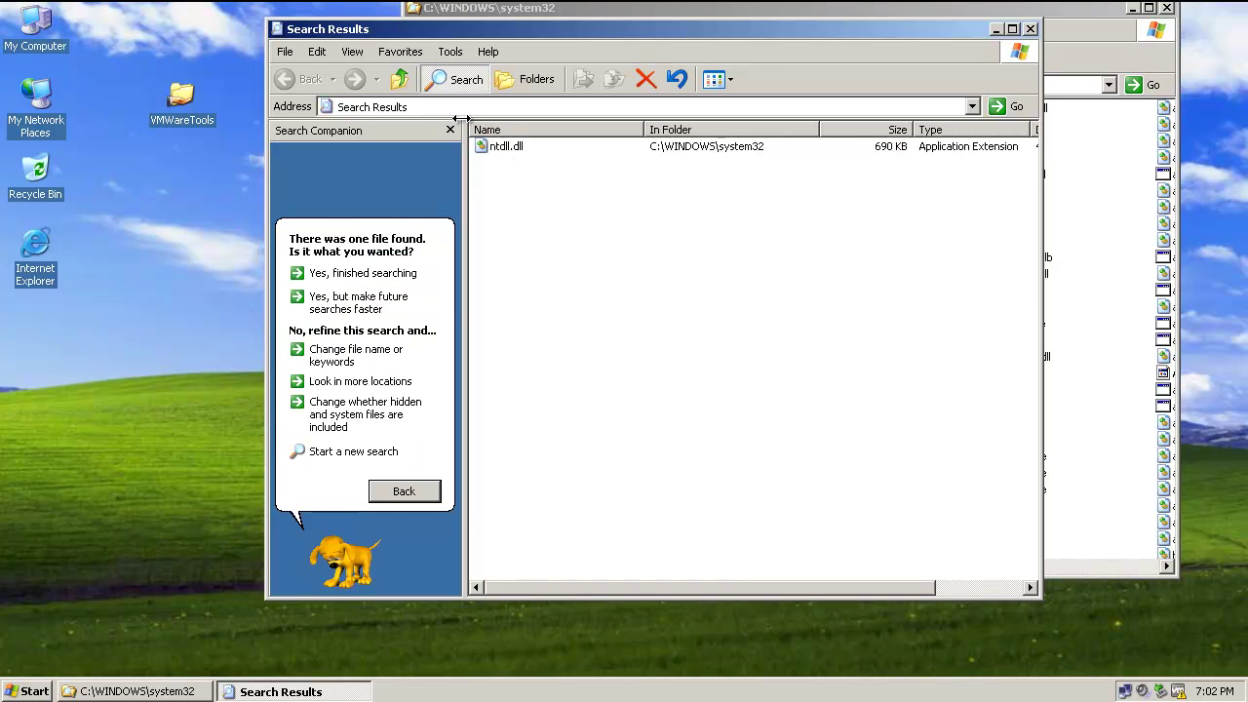
pyautogui.click(495, 147)
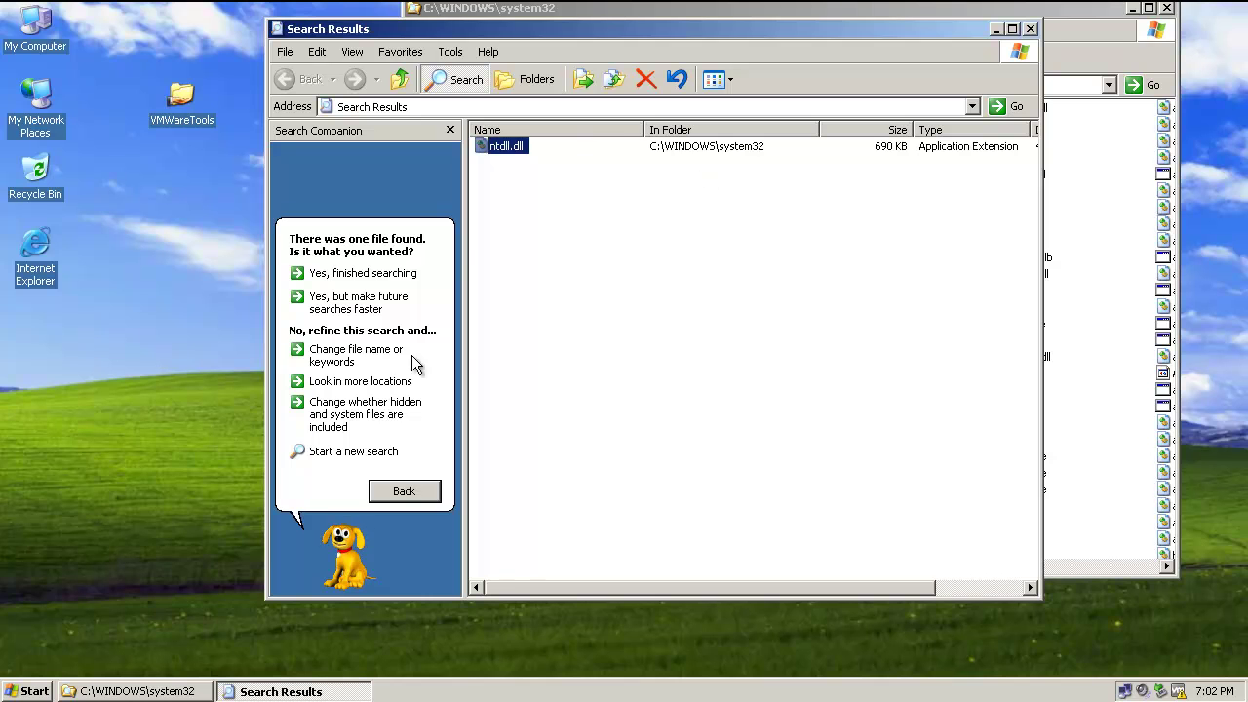
pyautogui.click(397, 492)
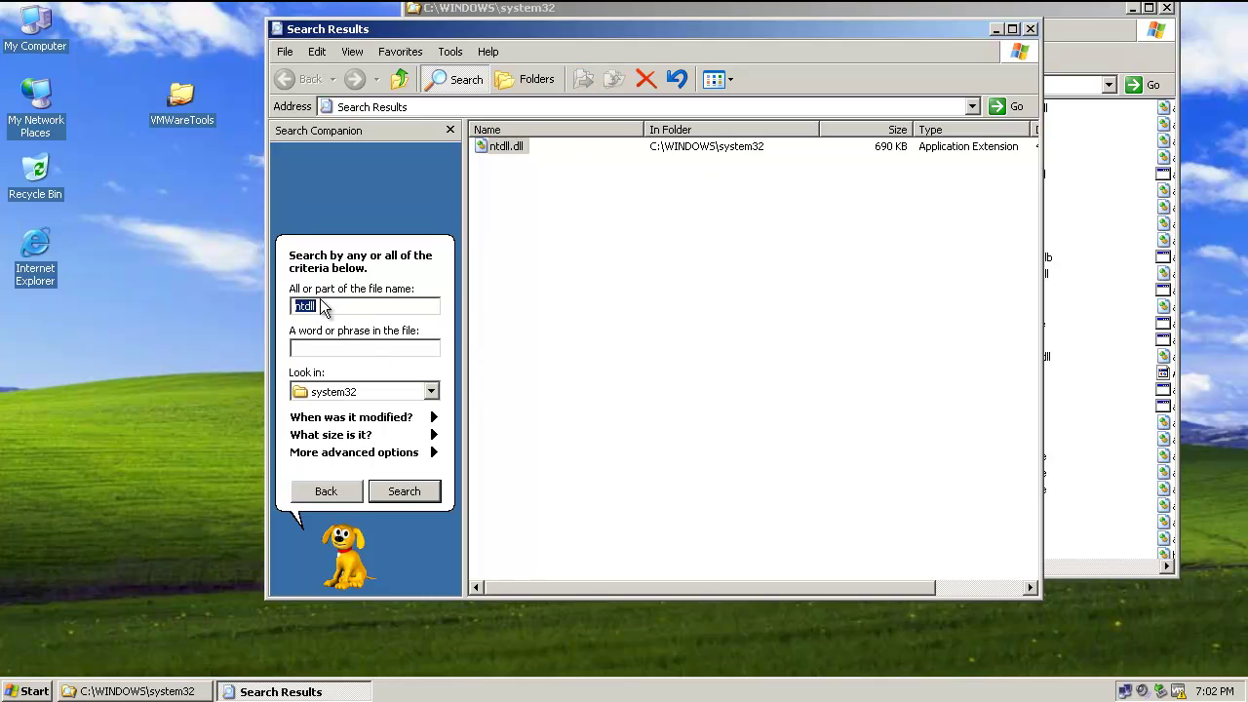
pyautogui.click(718, 308)
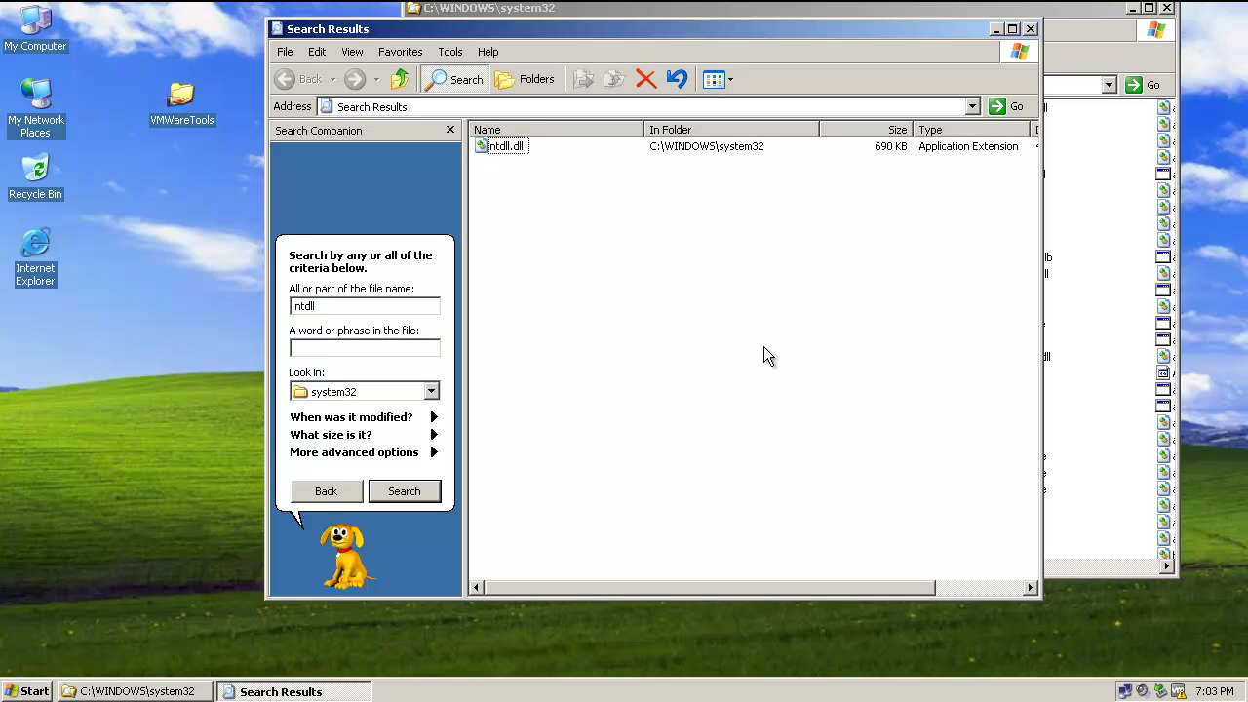
pyautogui.click(404, 491)
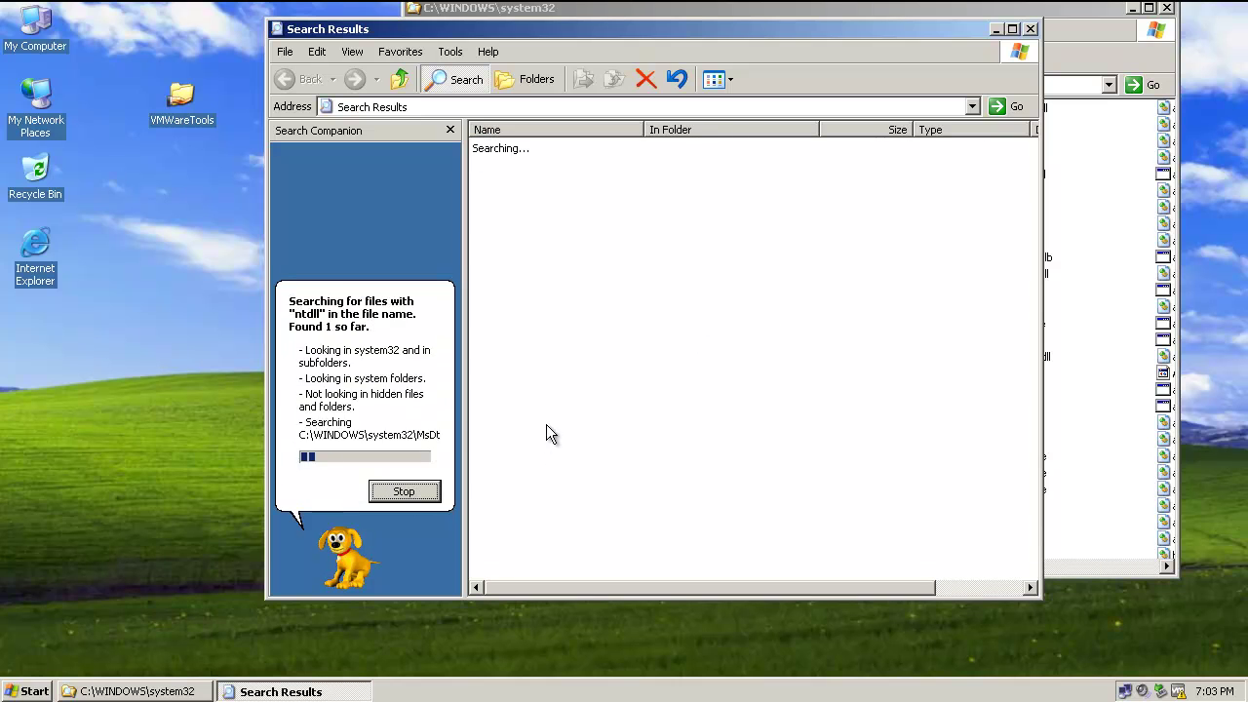
# Step: Change the file name criterion to "win32k" and run the search in system32
pyautogui.click(388, 497)
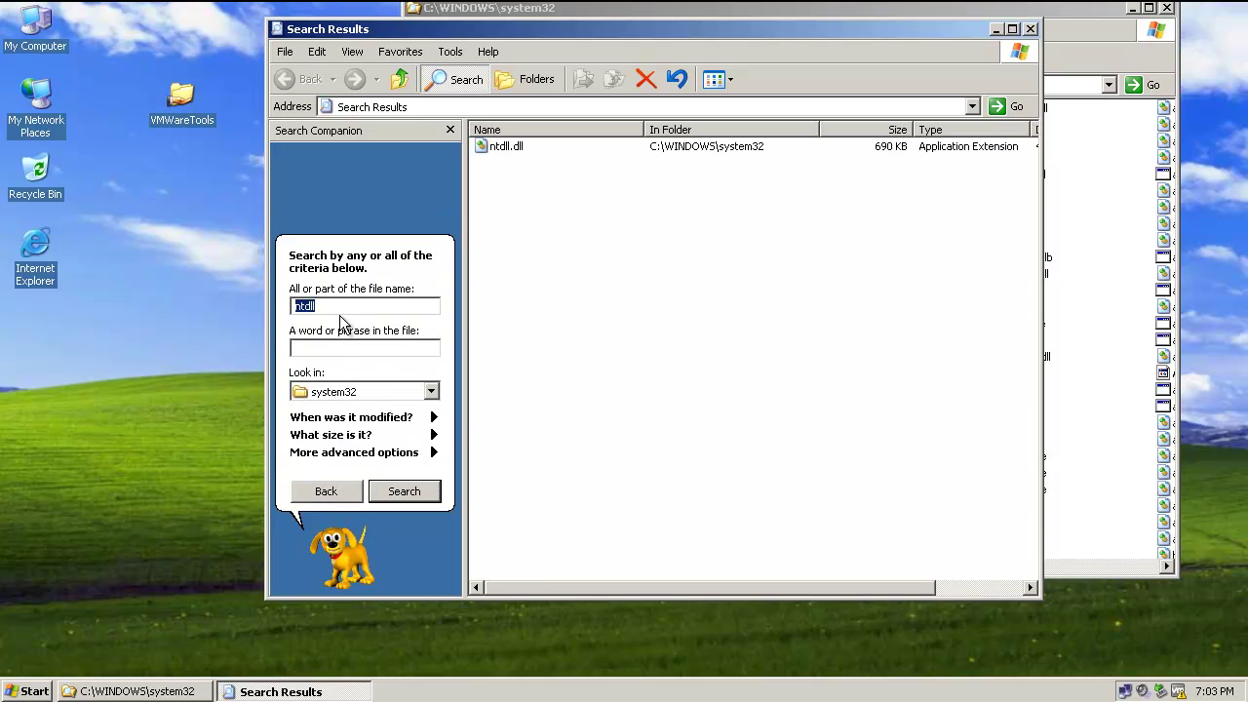
pyautogui.write('win32k')
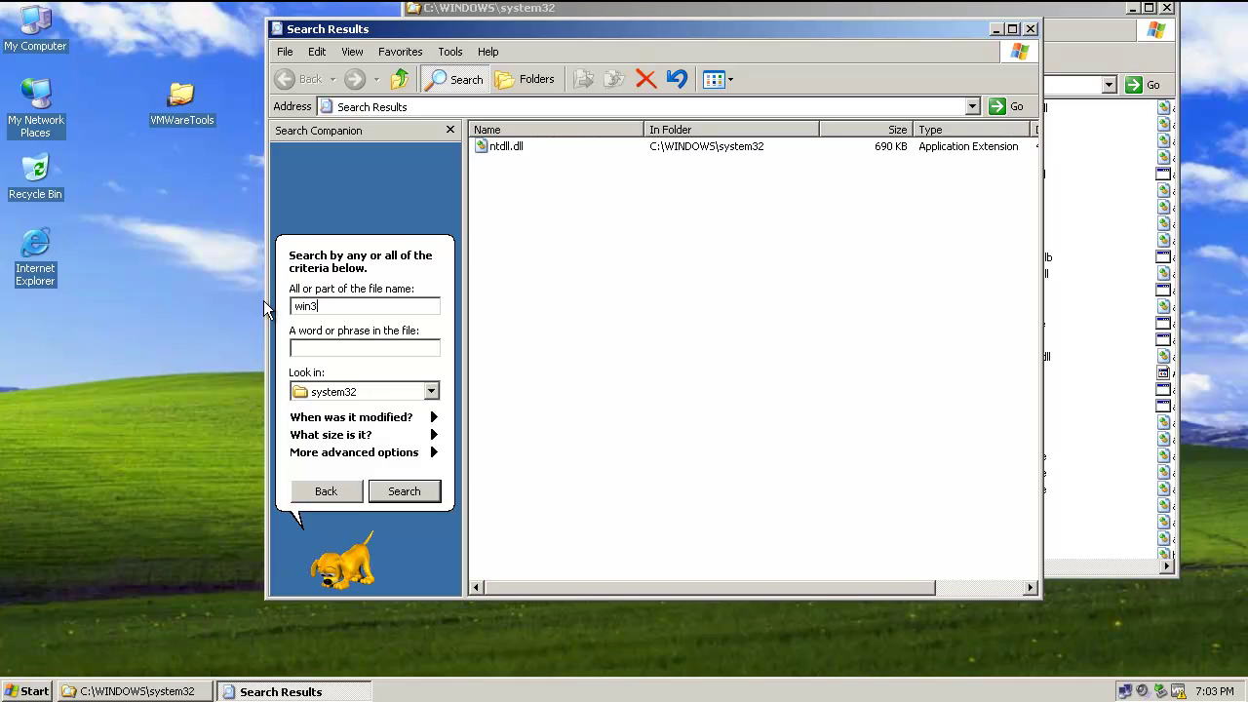
pyautogui.click(403, 491)
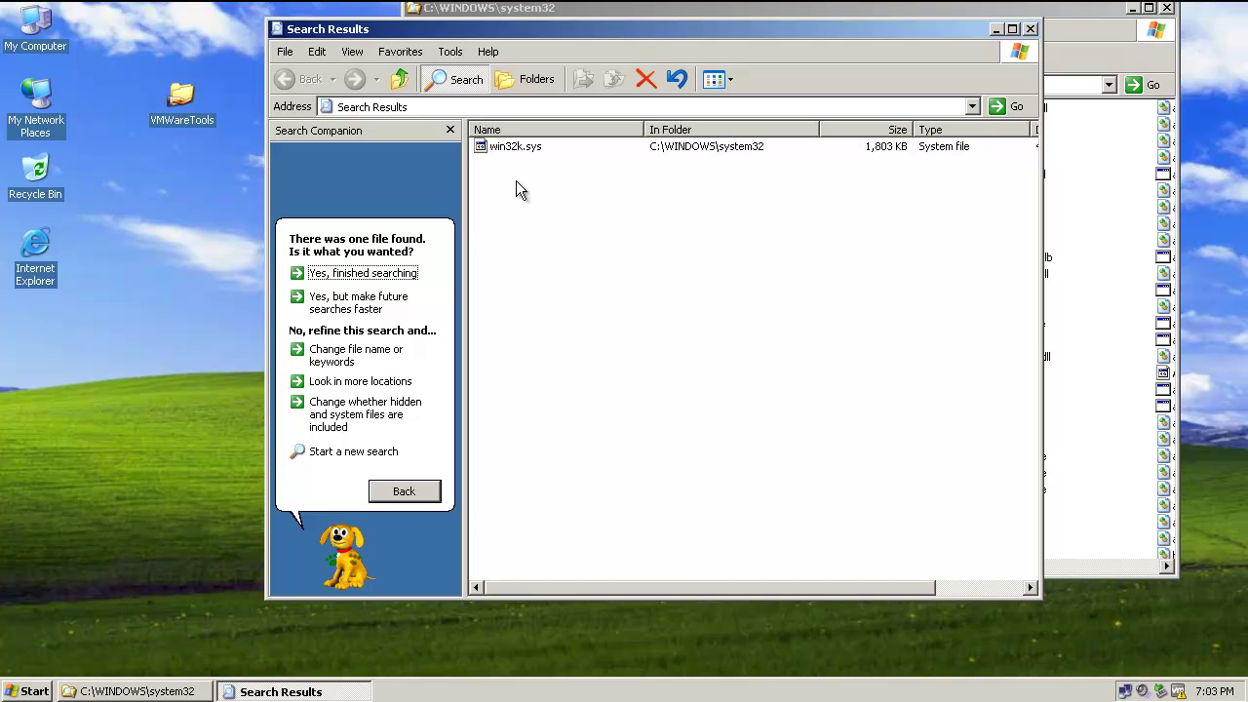
# Step: Search system32 for the file name "kernel32." and select kernel32.dll
pyautogui.click(403, 491)
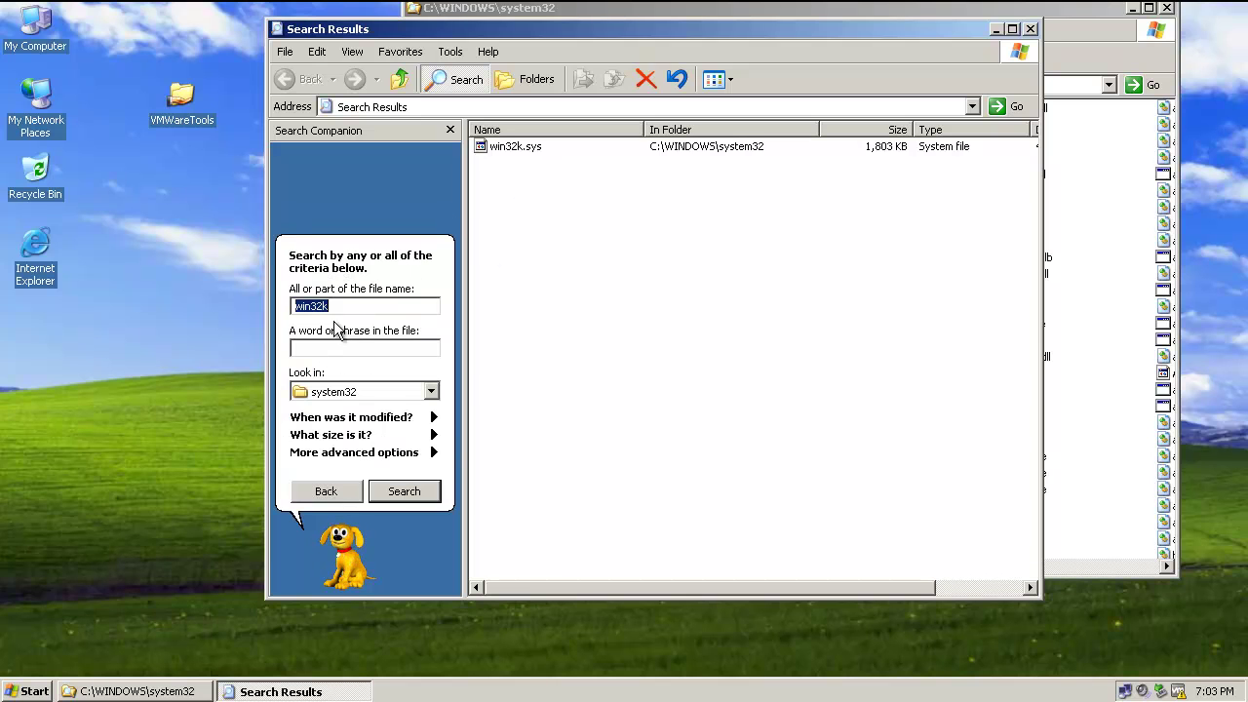
pyautogui.write('kern')
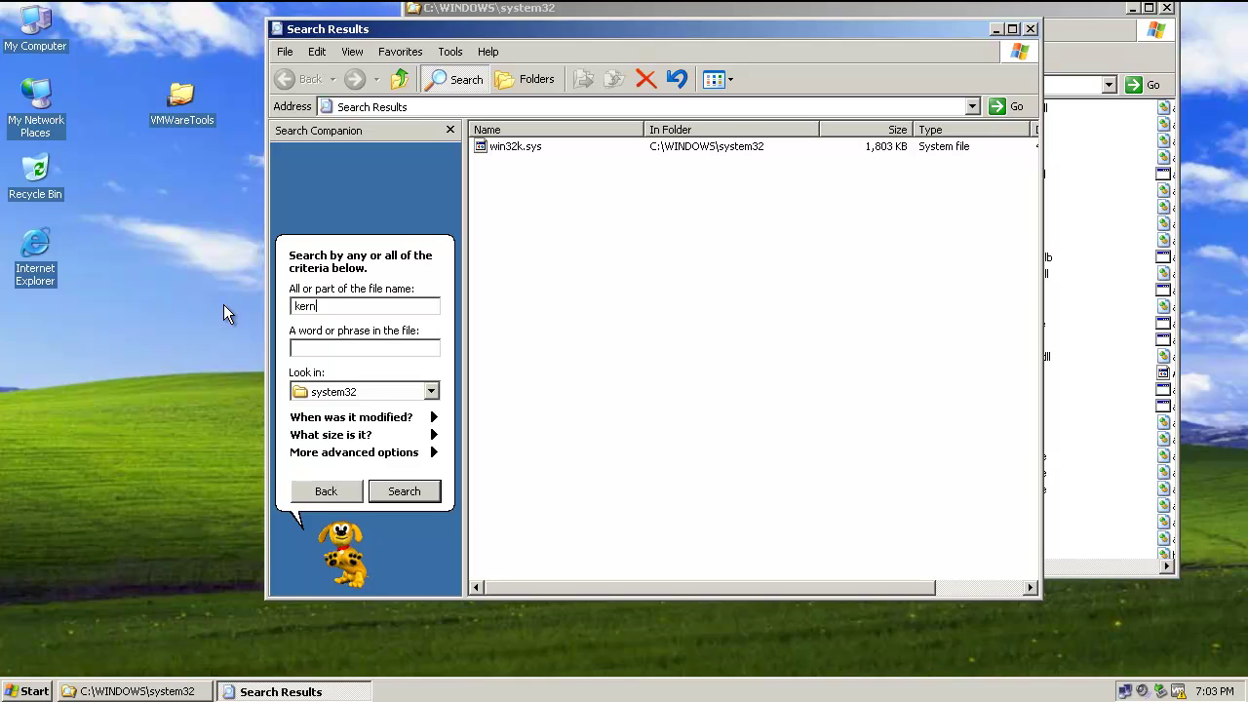
pyautogui.write('el32.')
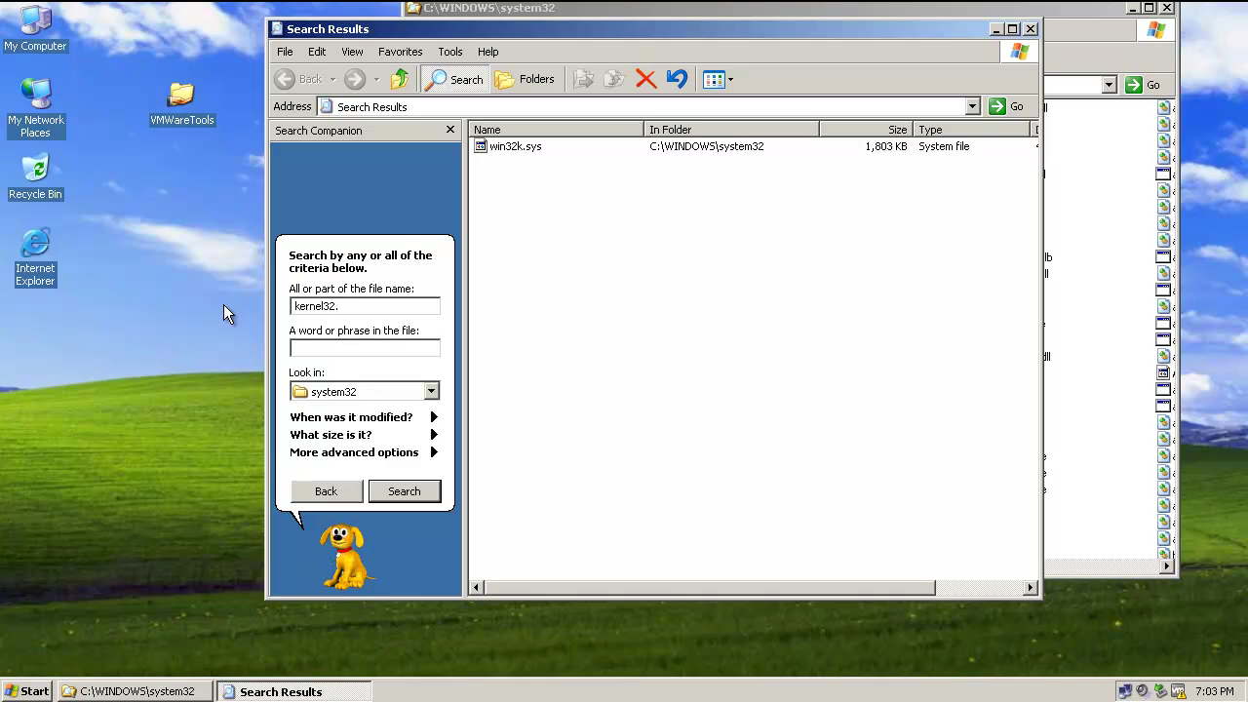
pyautogui.click(404, 491)
pyautogui.click(534, 152)
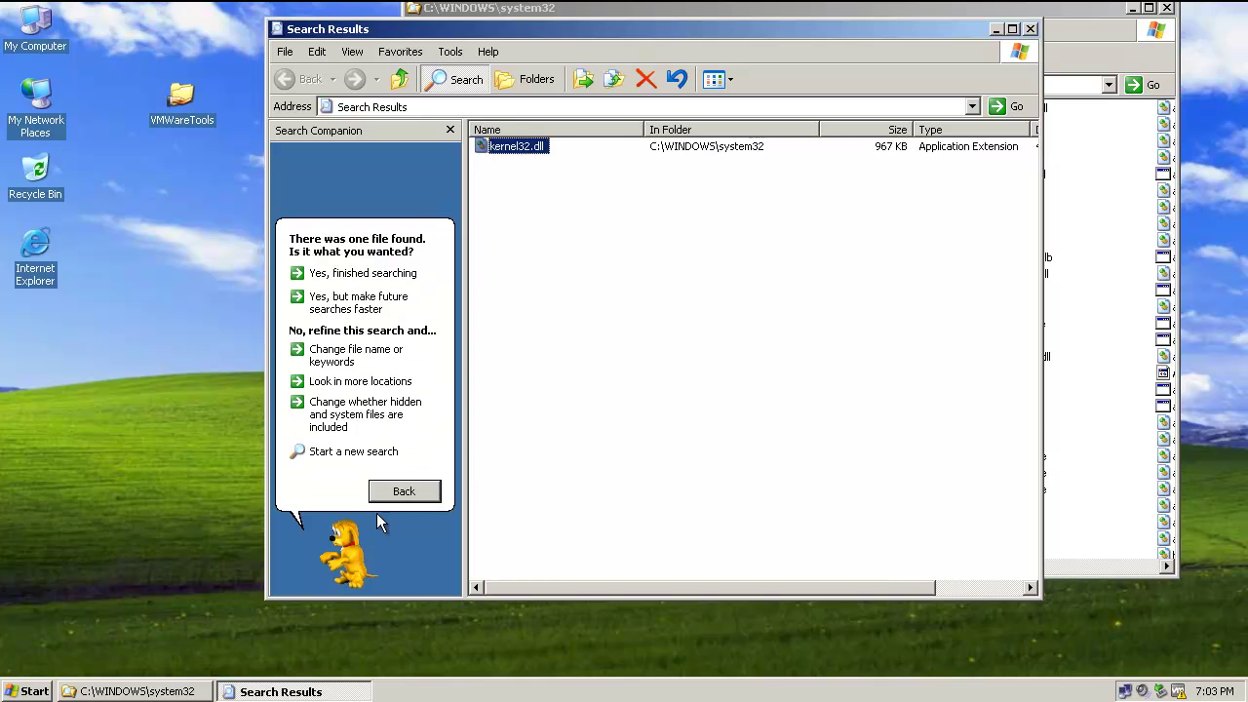
# Step: Clear the previous file name criterion and search system32 for "advapi32"
pyautogui.click(404, 490)
pyautogui.press('BackSpace')
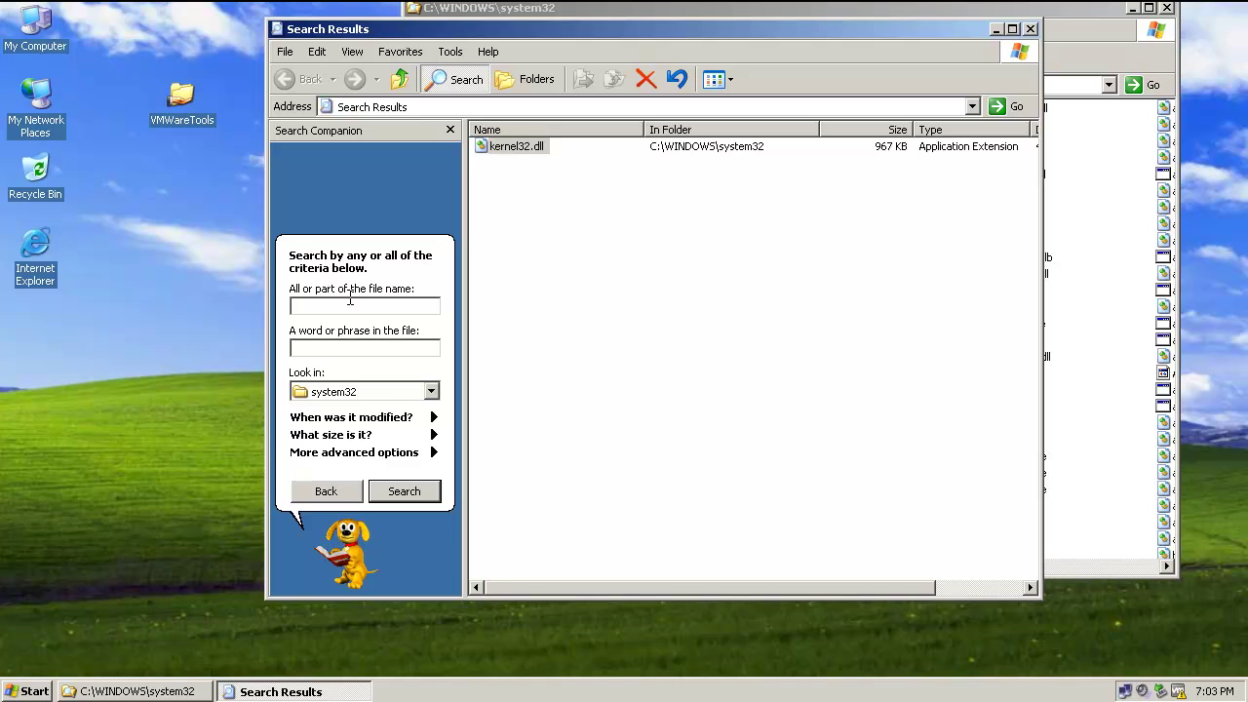
pyautogui.write('adva')
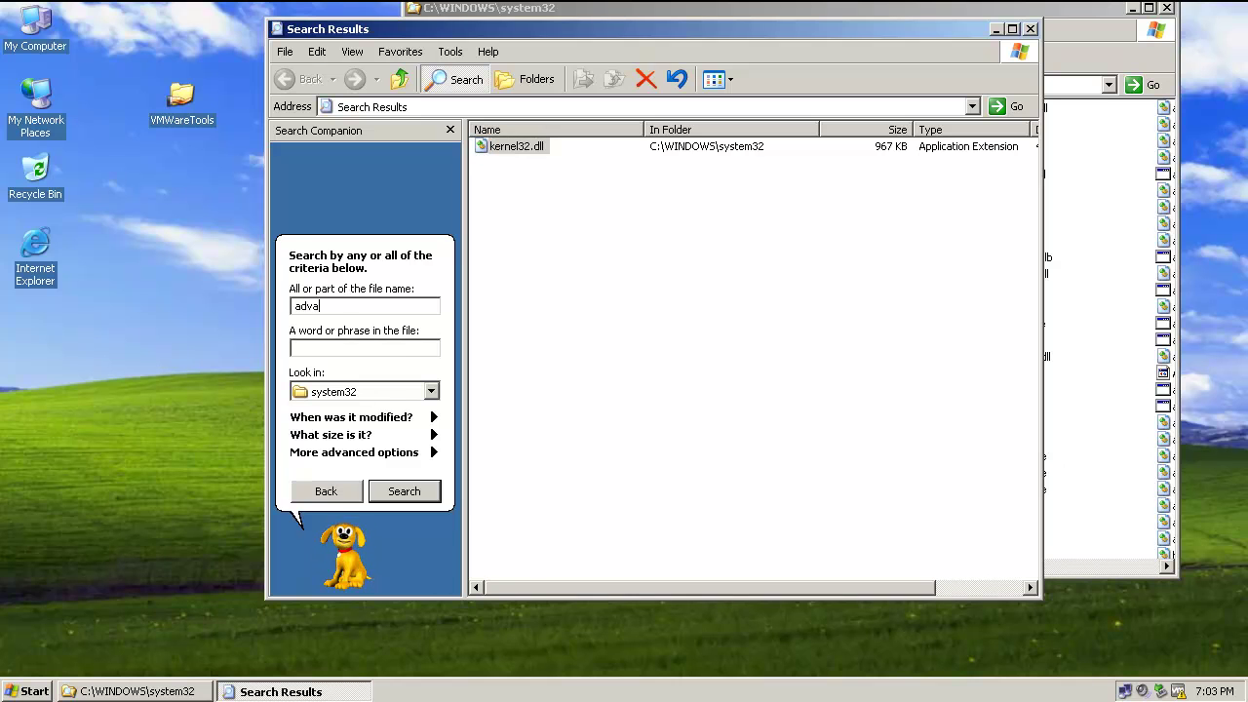
pyautogui.write('pi32')
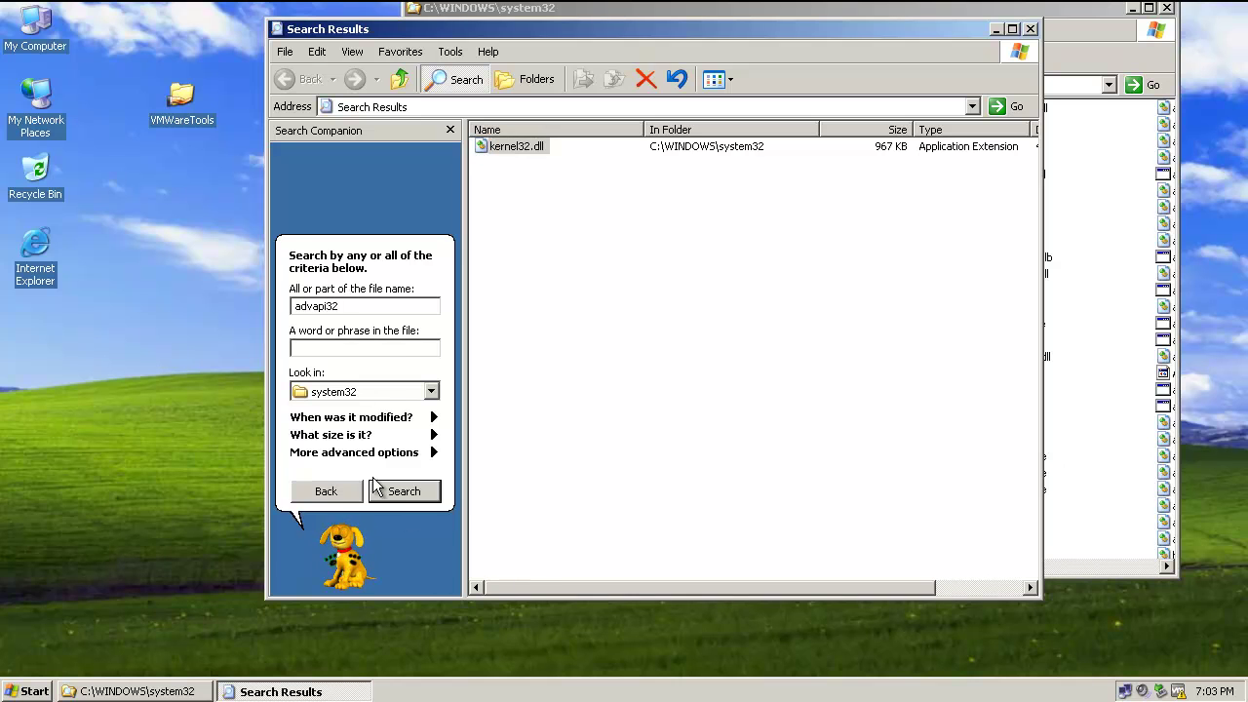
pyautogui.click(403, 491)
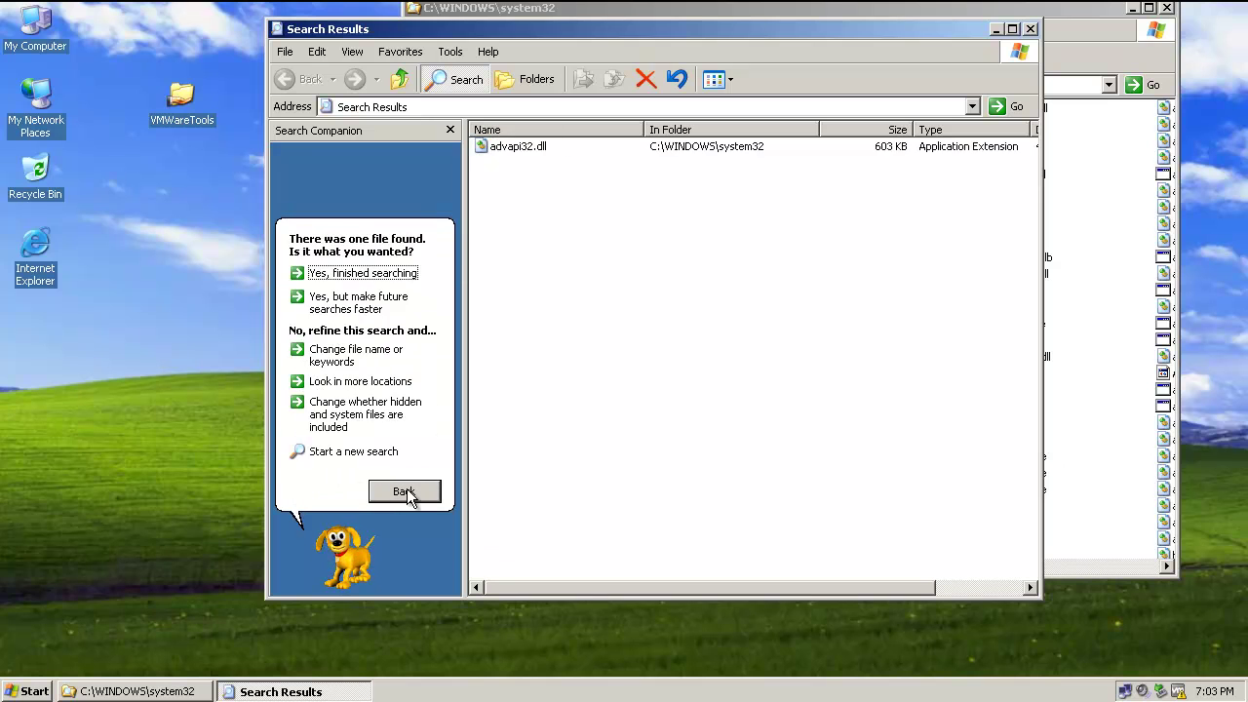
# Step: Search system32 for file names containing "user32", and return to the search criteria
pyautogui.click(405, 492)
pyautogui.press('BackSpace')
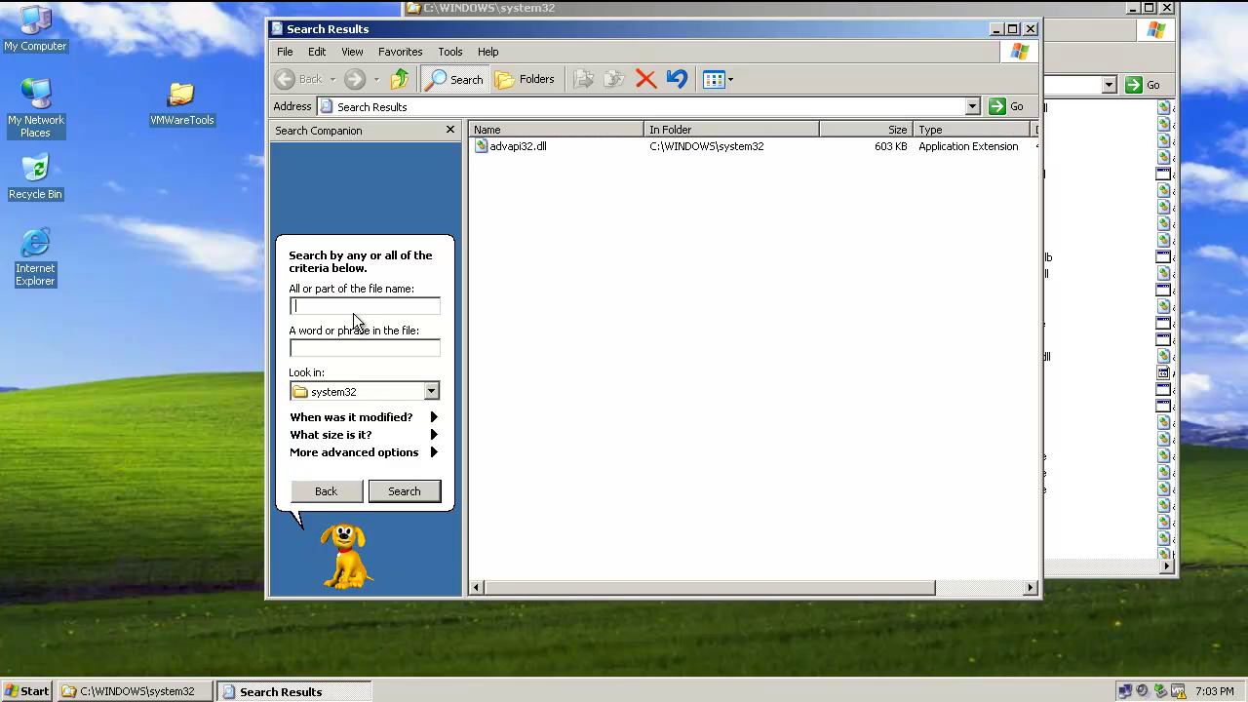
pyautogui.write('user32')
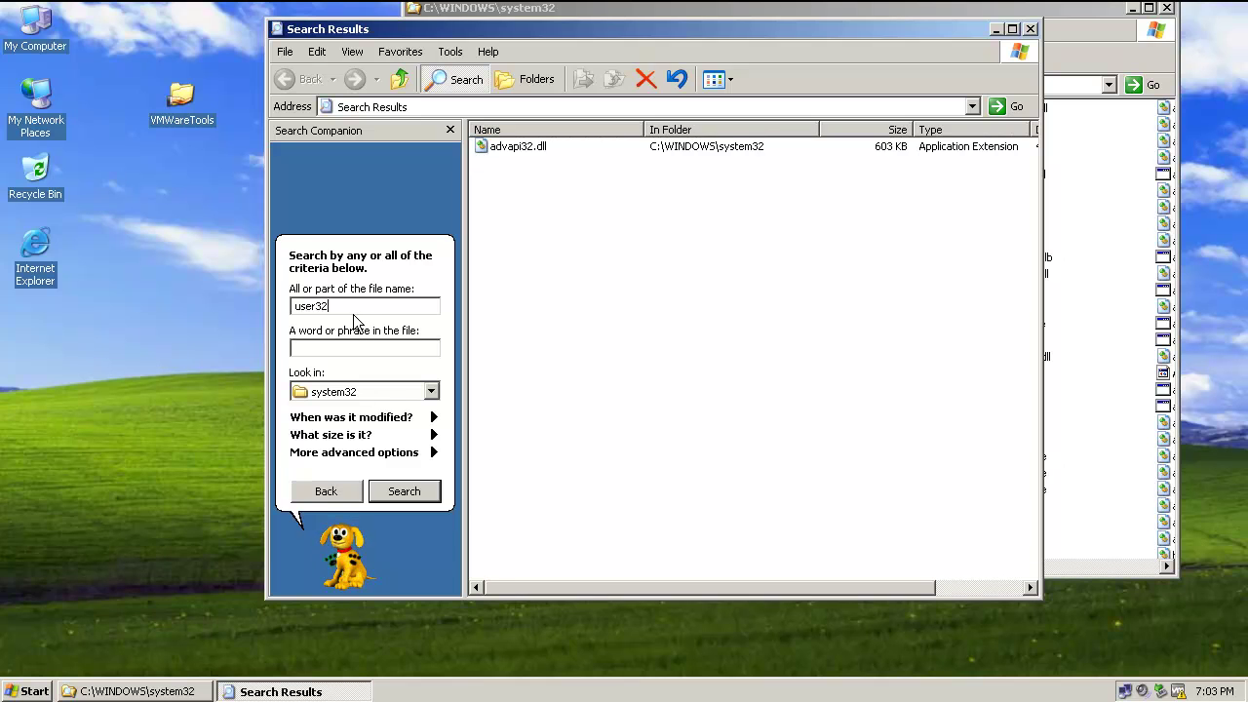
pyautogui.click(417, 494)
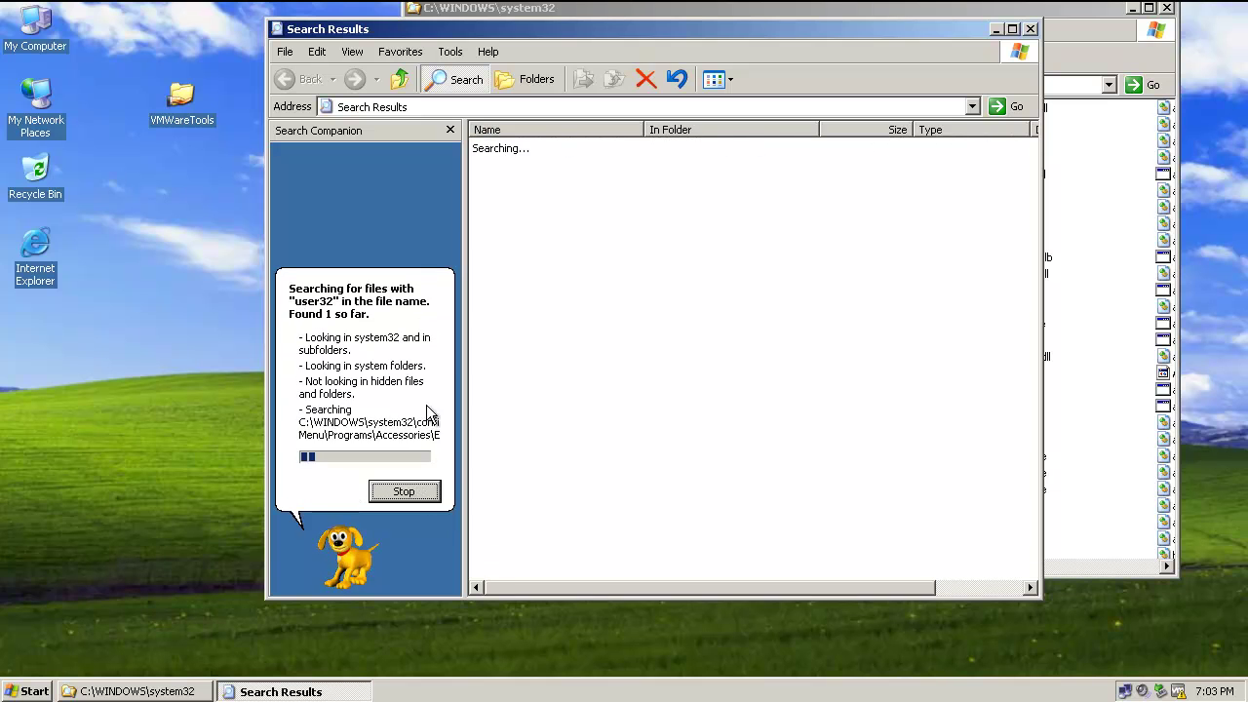
pyautogui.click(423, 490)
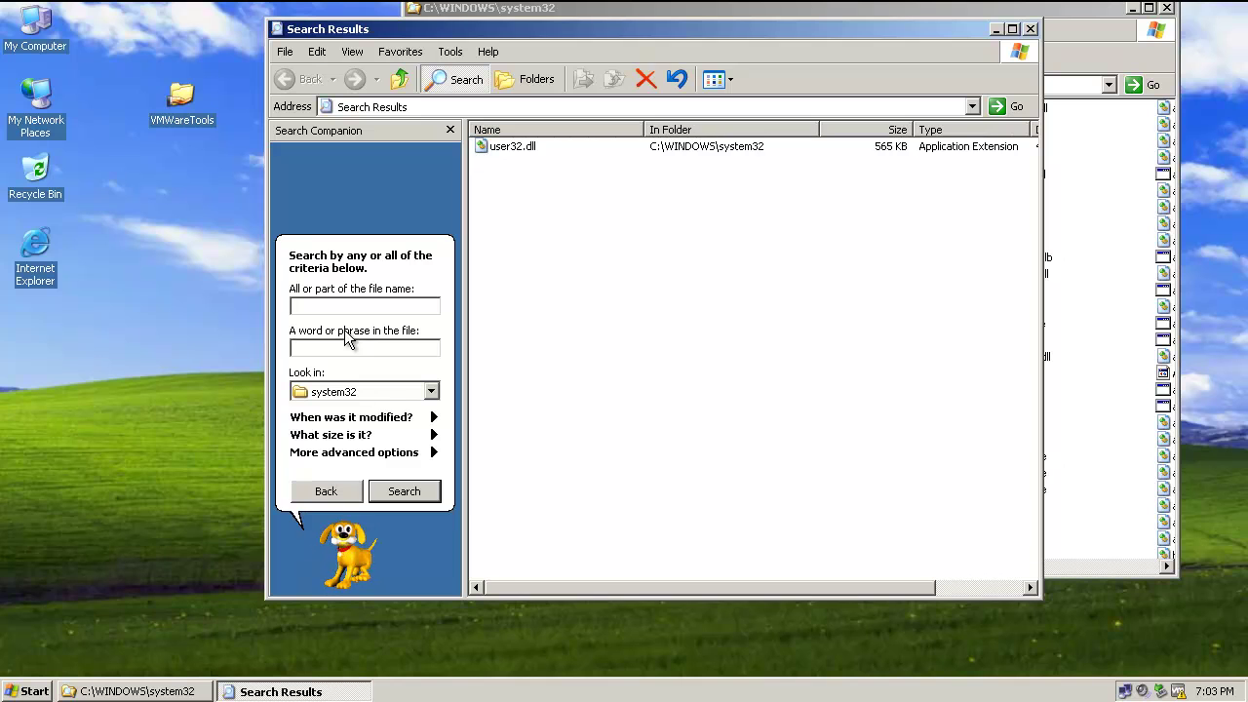
# Step: Search system32 for file names containing "gdi32", and return to the search criteria
pyautogui.write('g')
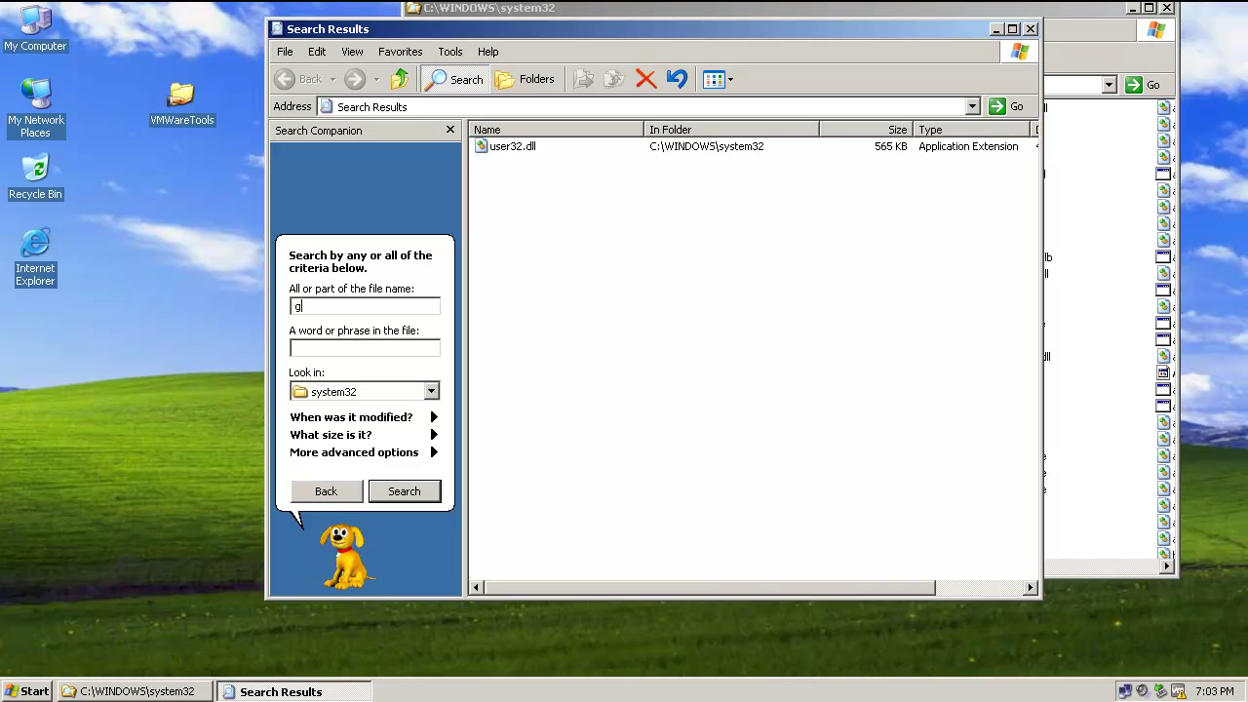
pyautogui.write('di32')
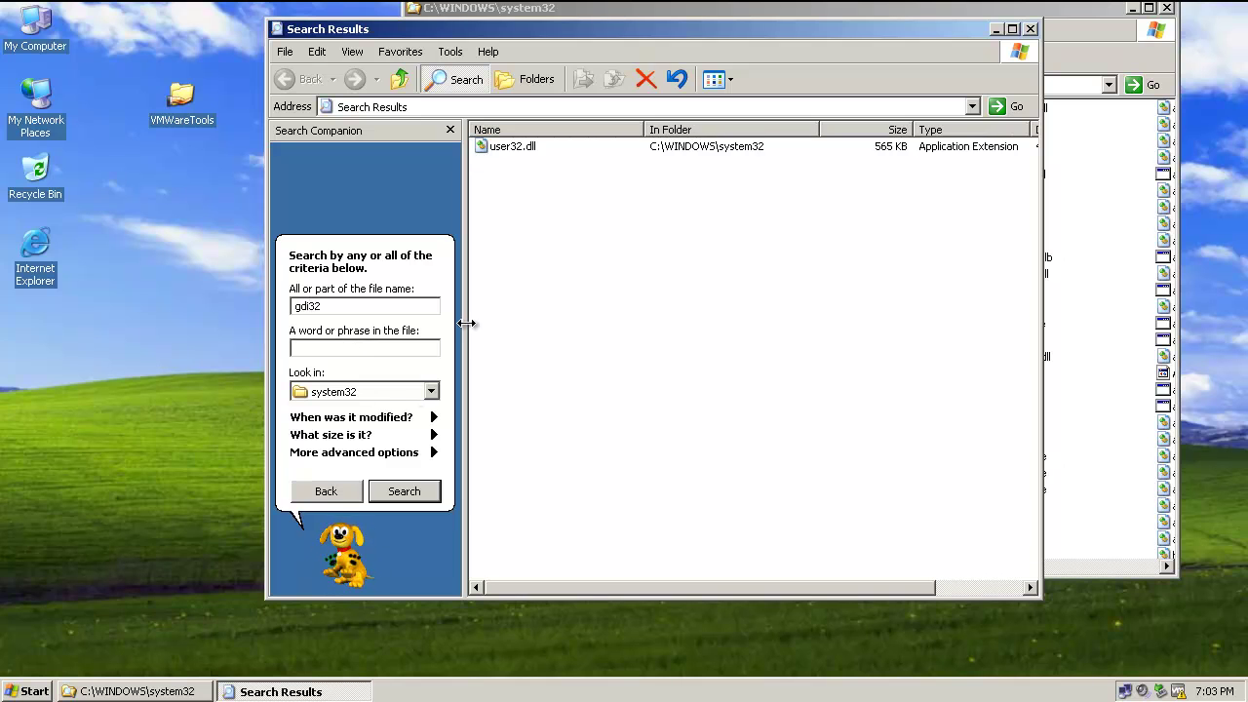
pyautogui.click(403, 494)
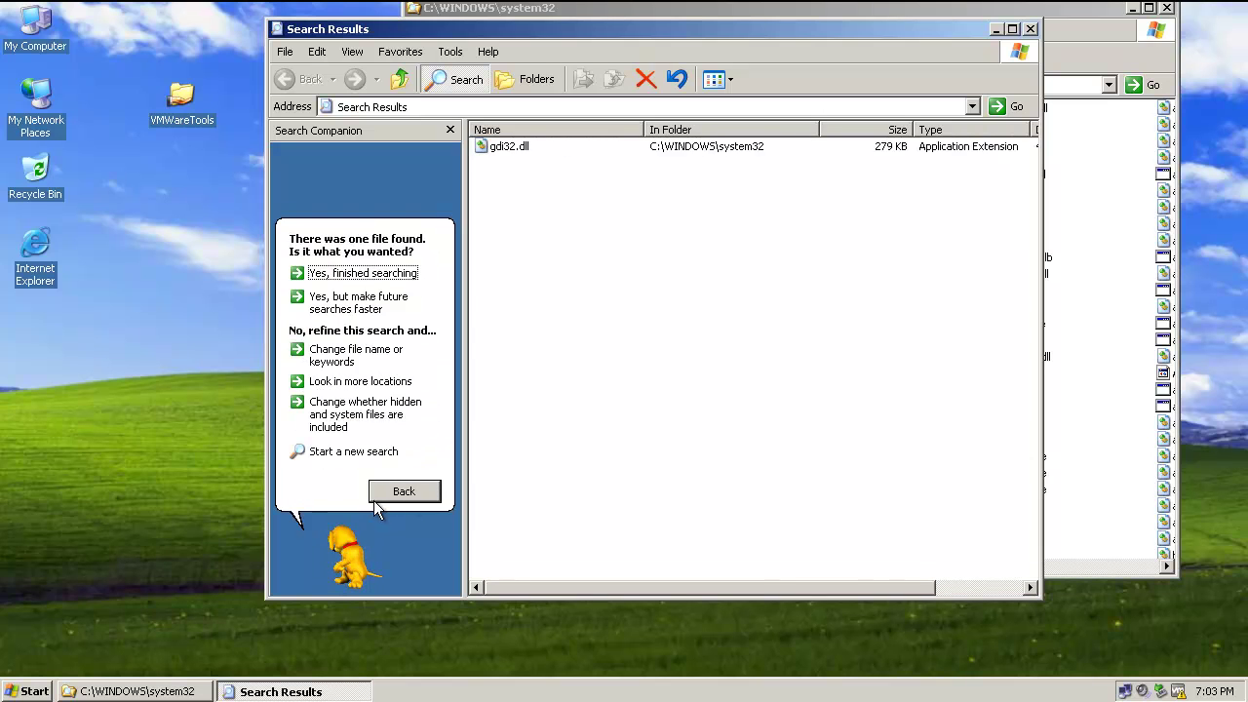
pyautogui.click(402, 491)
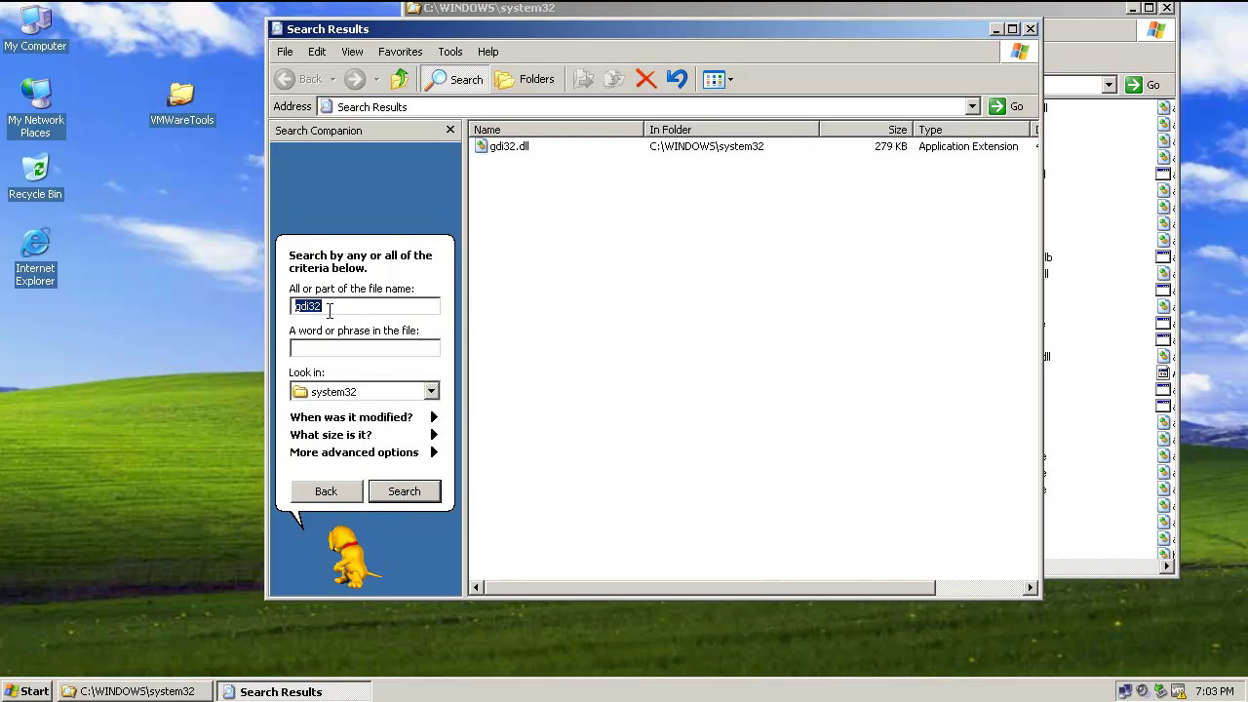
# Step: Clear the "gdi32" file name criterion and close the Search Results window
pyautogui.click(337, 306)
pyautogui.press('BackSpace')
pyautogui.press('BackSpace')
pyautogui.press('BackSpace')
pyautogui.press('BackSpace')
pyautogui.press('BackSpace')
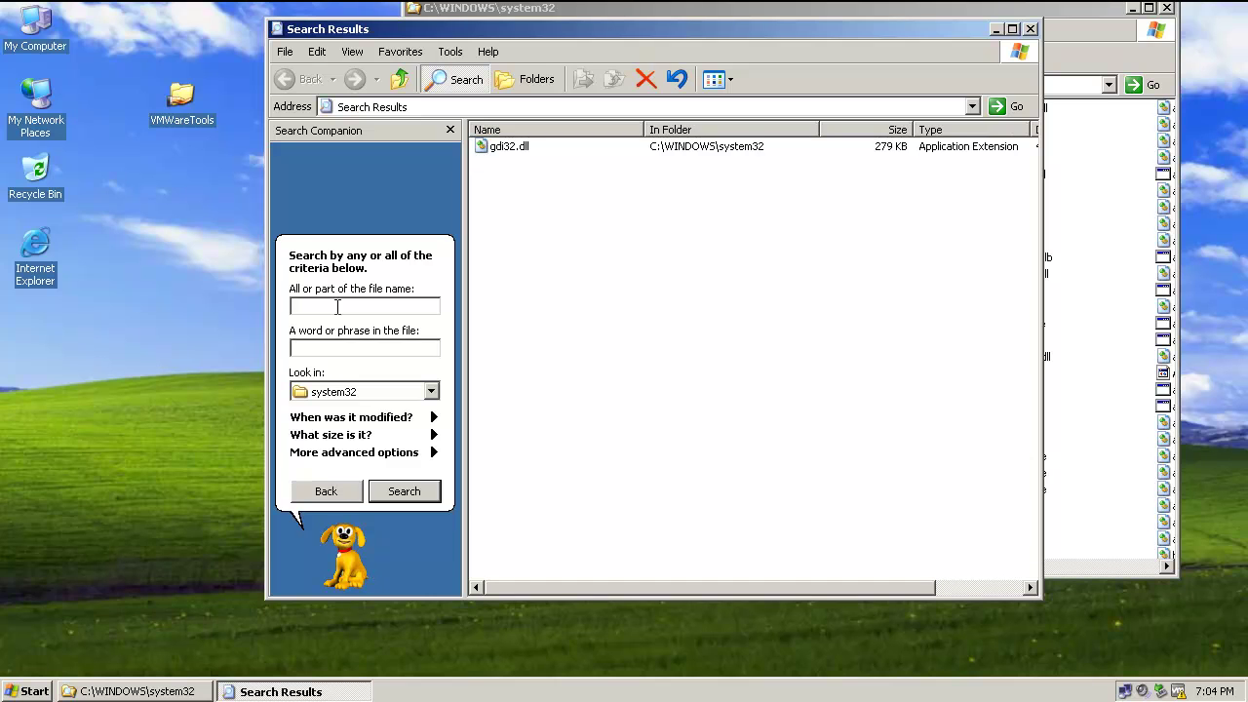
pyautogui.click(337, 308)
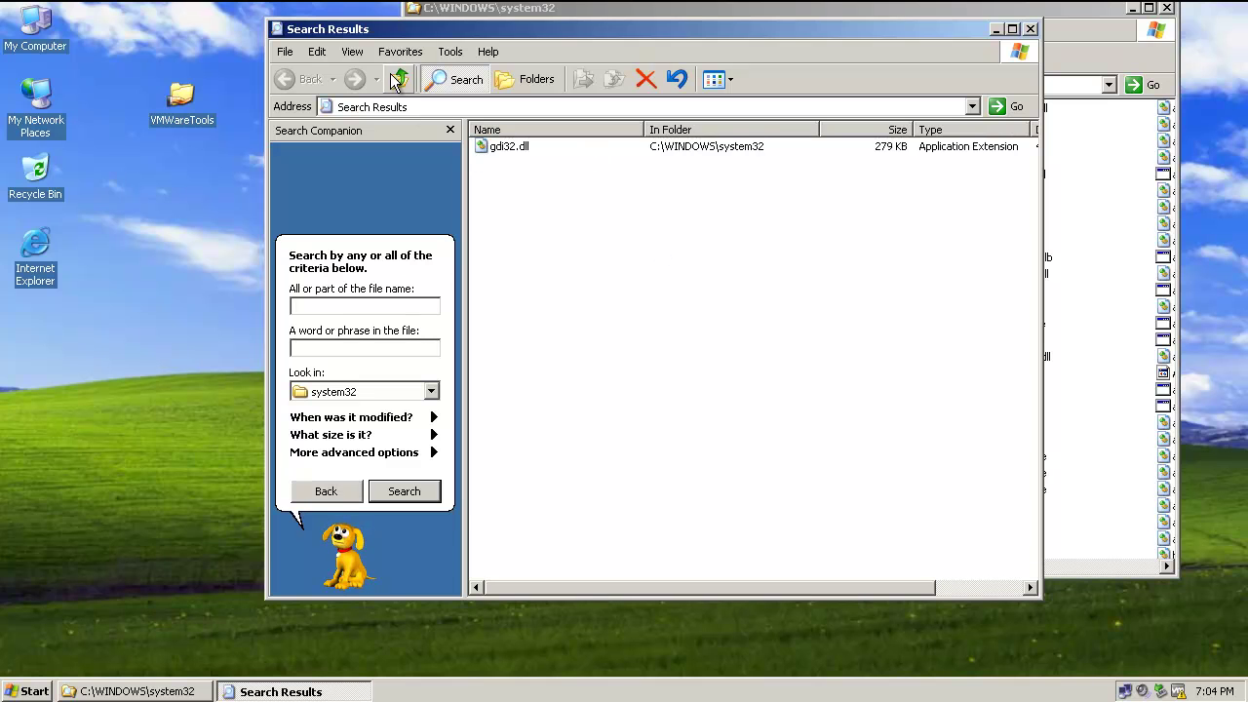
pyautogui.click(1030, 29)
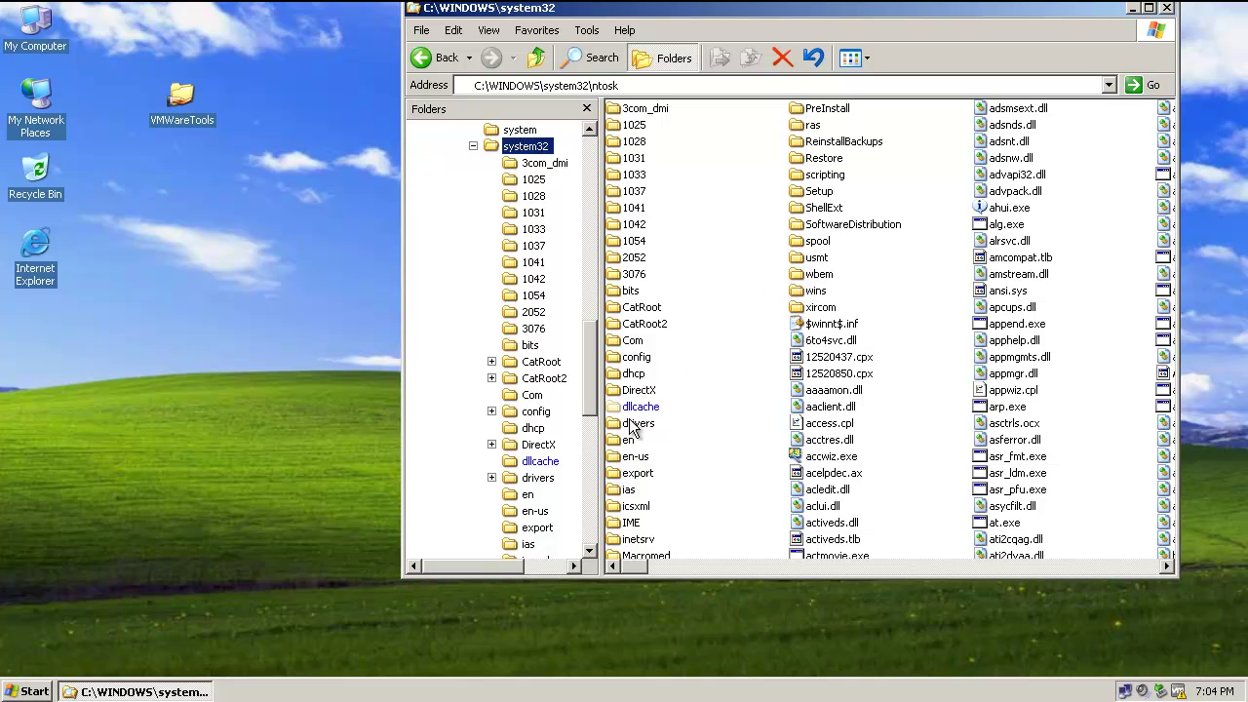
# Step: Open the config folder inside system32 and display its contents in List view
pyautogui.doubleClick(636, 357)
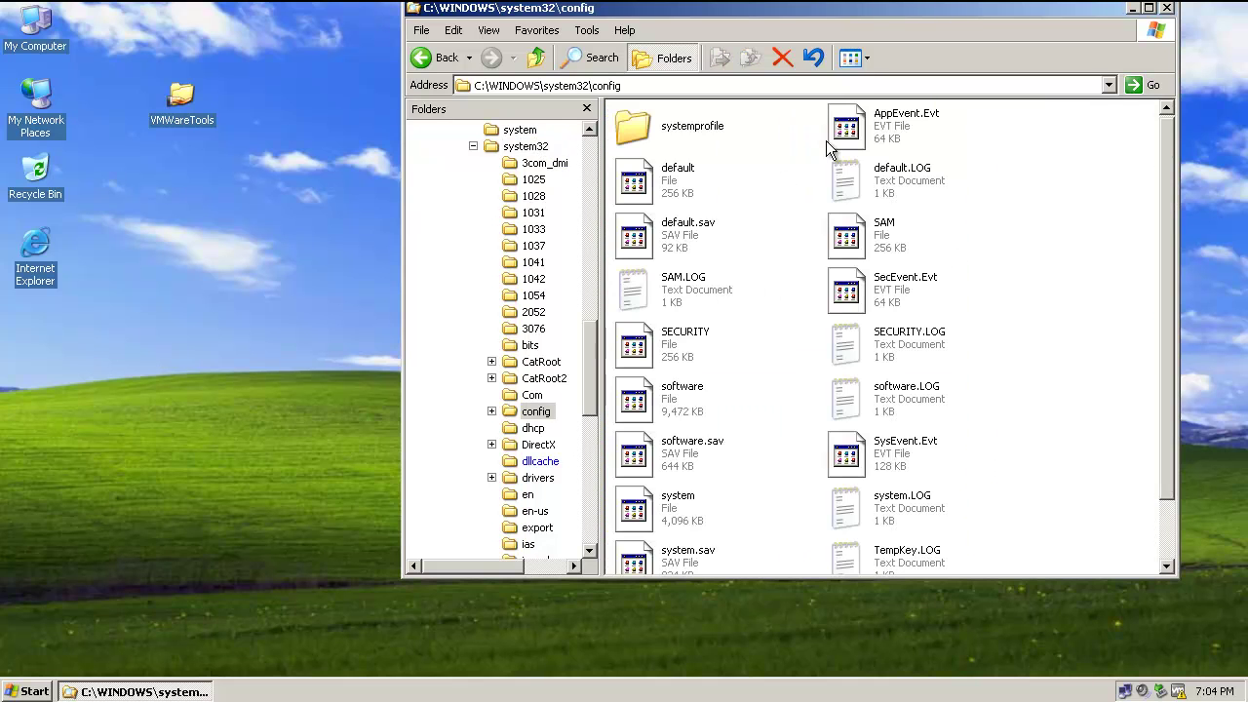
pyautogui.click(489, 30)
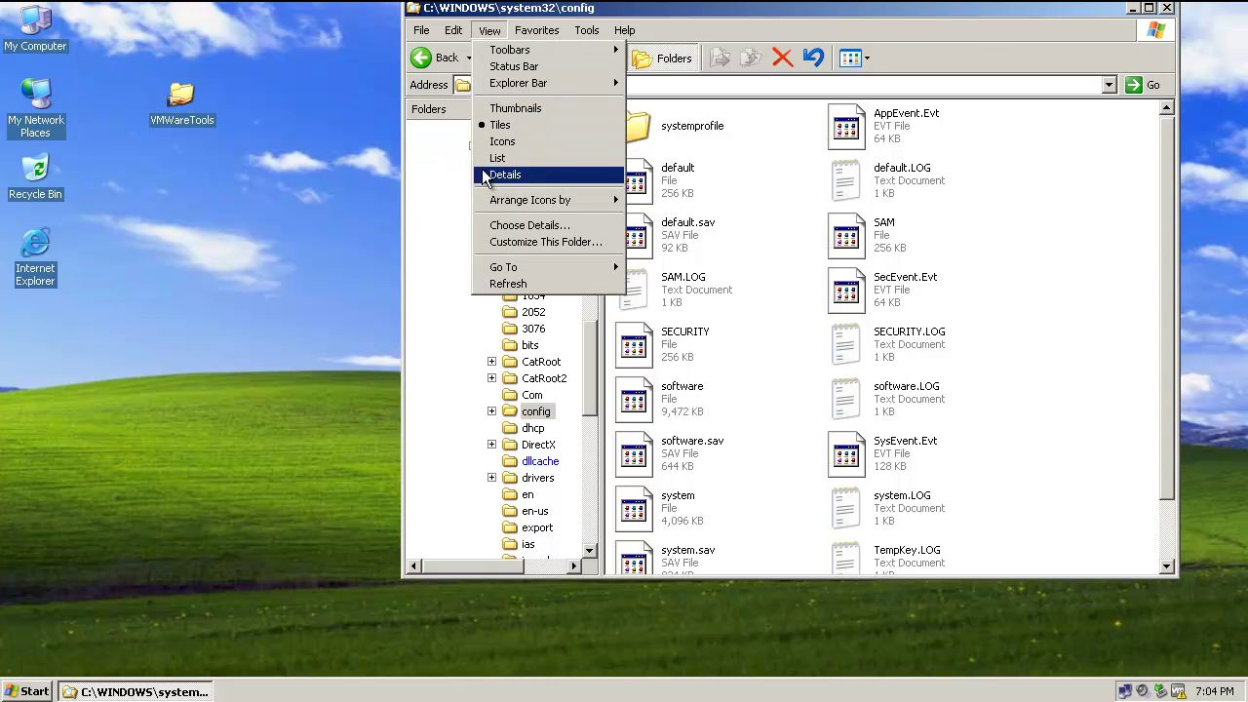
pyautogui.click(499, 158)
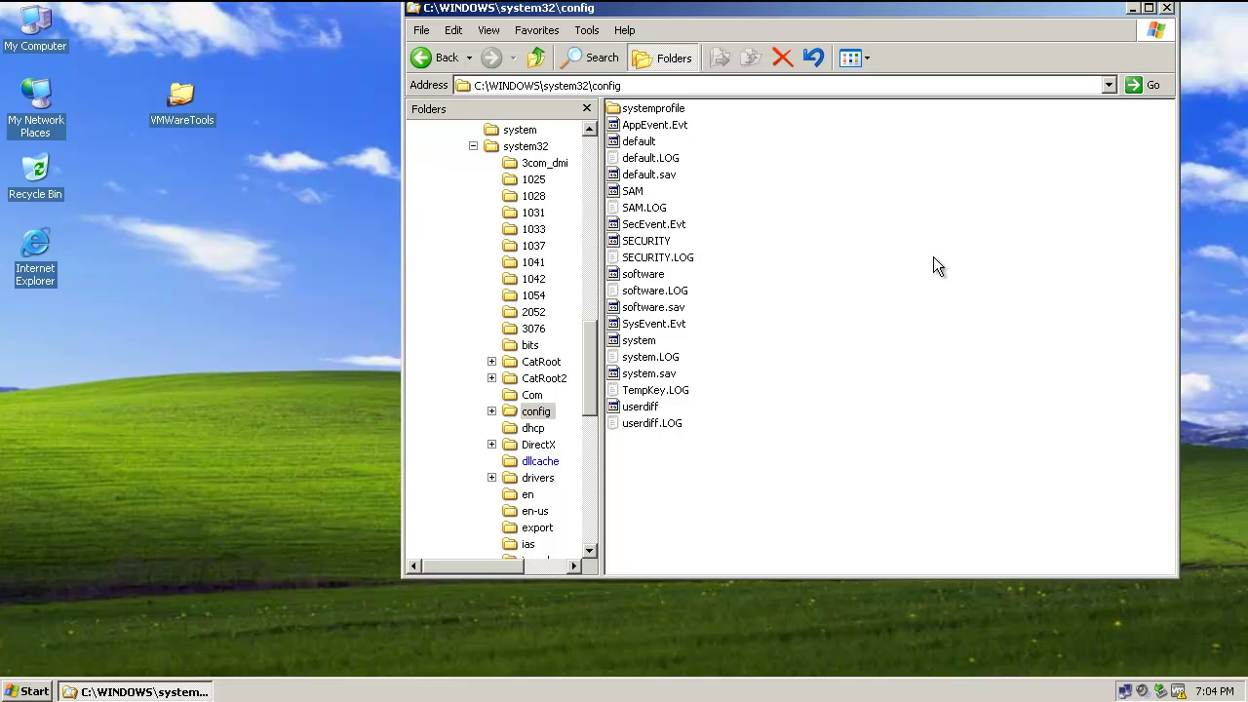
# Step: Go back up to system32 and open the drivers folder
pyautogui.click(536, 59)
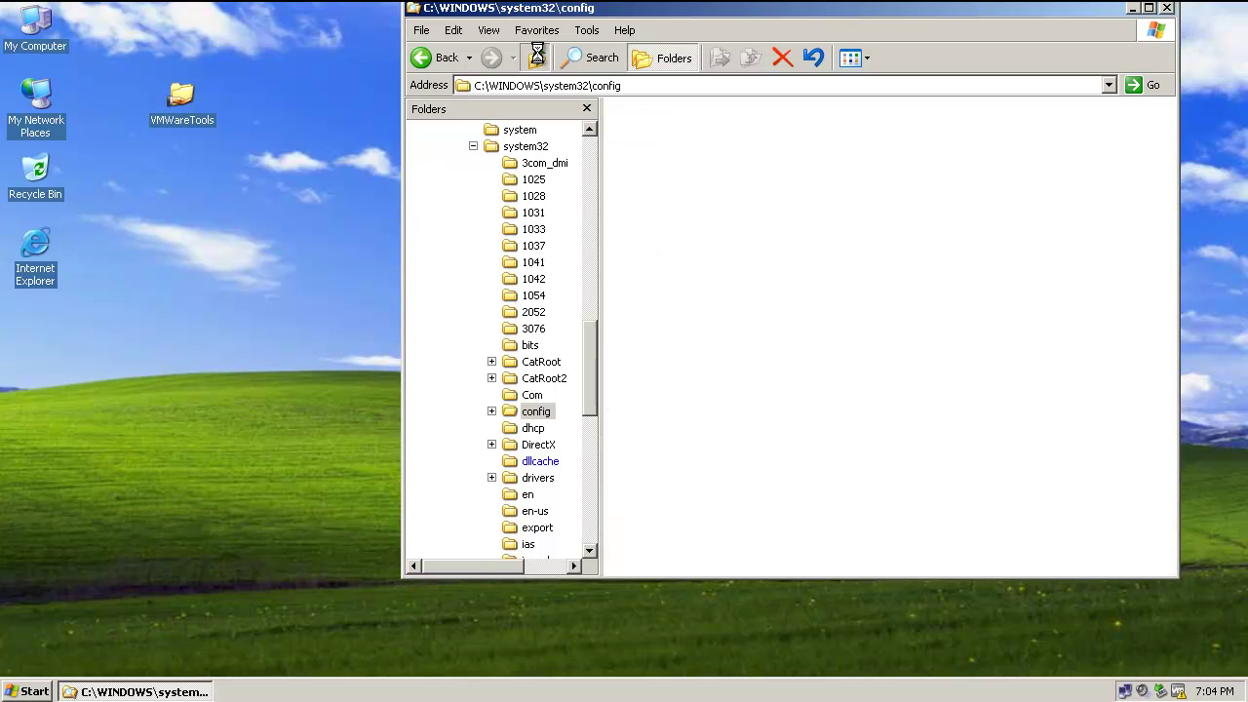
pyautogui.click(640, 423)
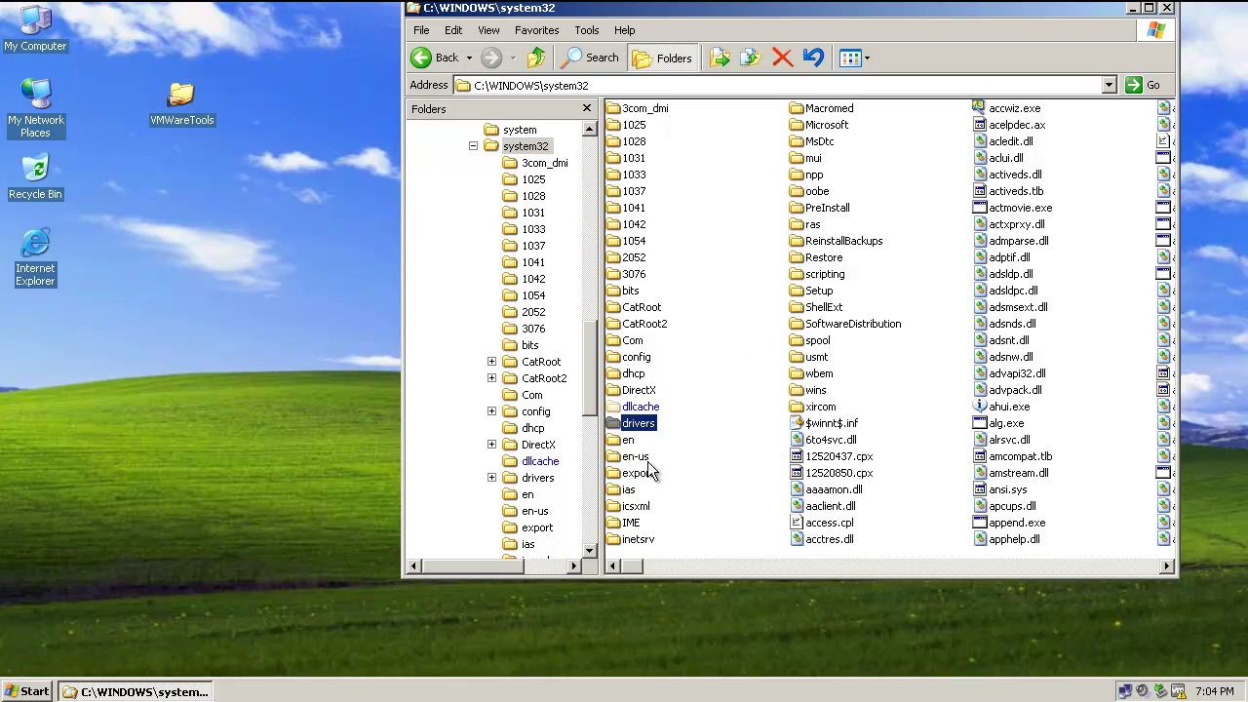
pyautogui.click(638, 456)
pyautogui.click(640, 423)
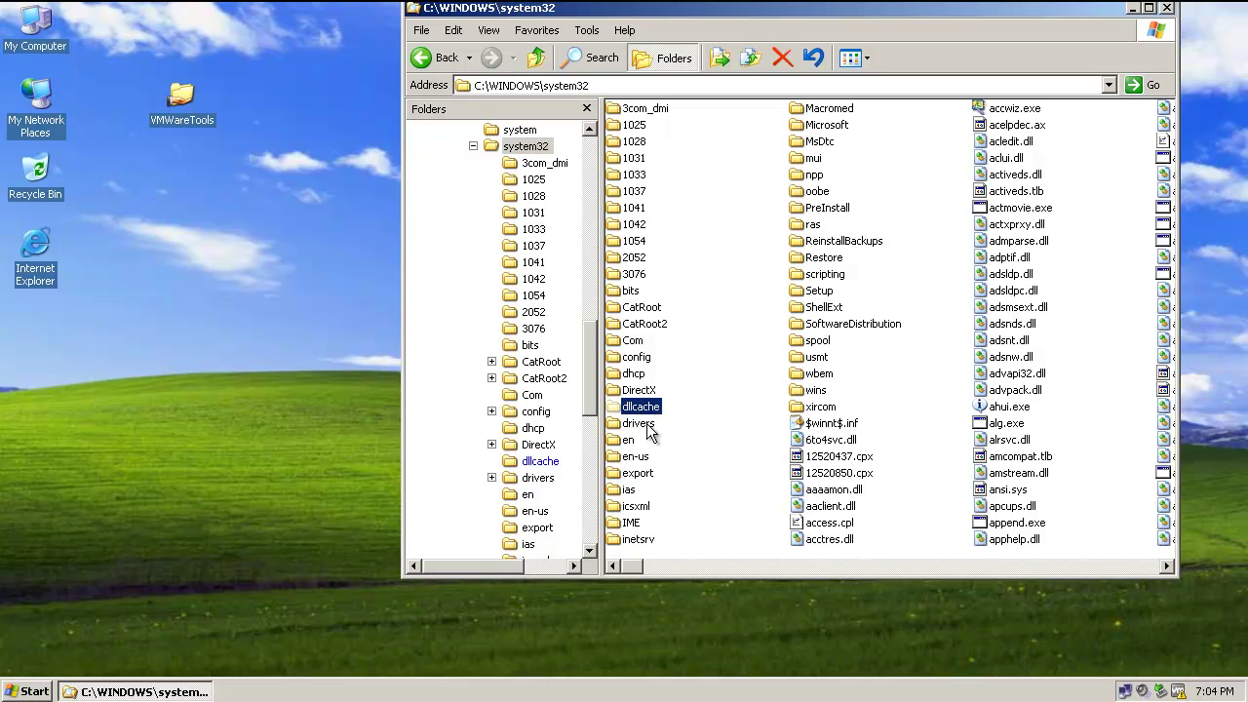
pyautogui.doubleClick(646, 425)
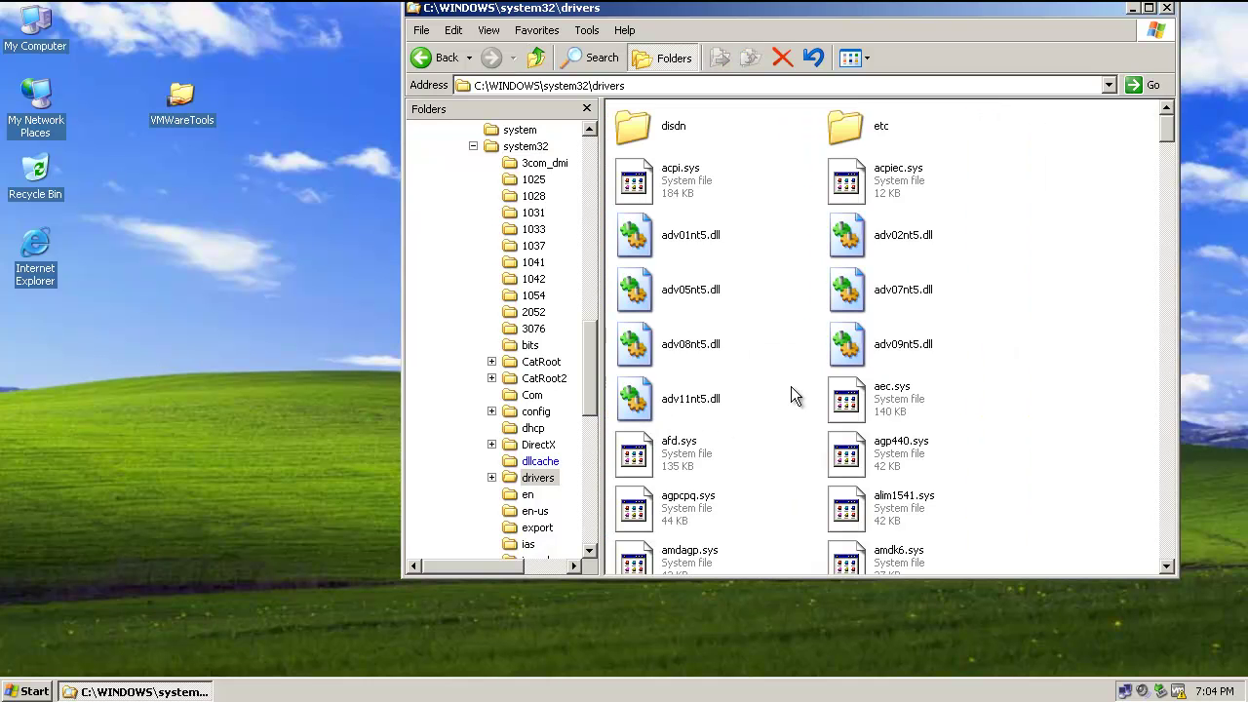
# Step: Open the etc folder inside drivers, point out the hosts and lmhosts.sam files, and return to drivers
pyautogui.moveTo(1166, 136)
pyautogui.mouseDown()
pyautogui.moveTo(1176, 506)
pyautogui.moveTo(1172, 113)
pyautogui.mouseUp()
pyautogui.doubleClick(885, 131)
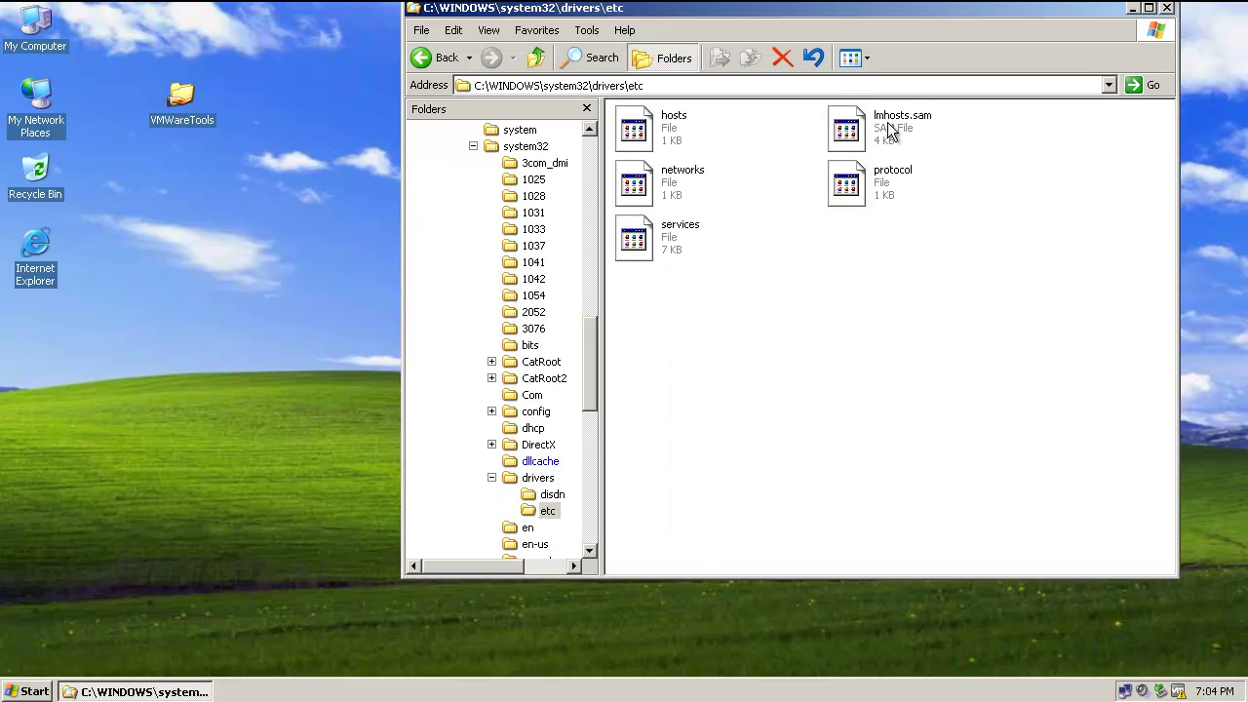
pyautogui.click(631, 138)
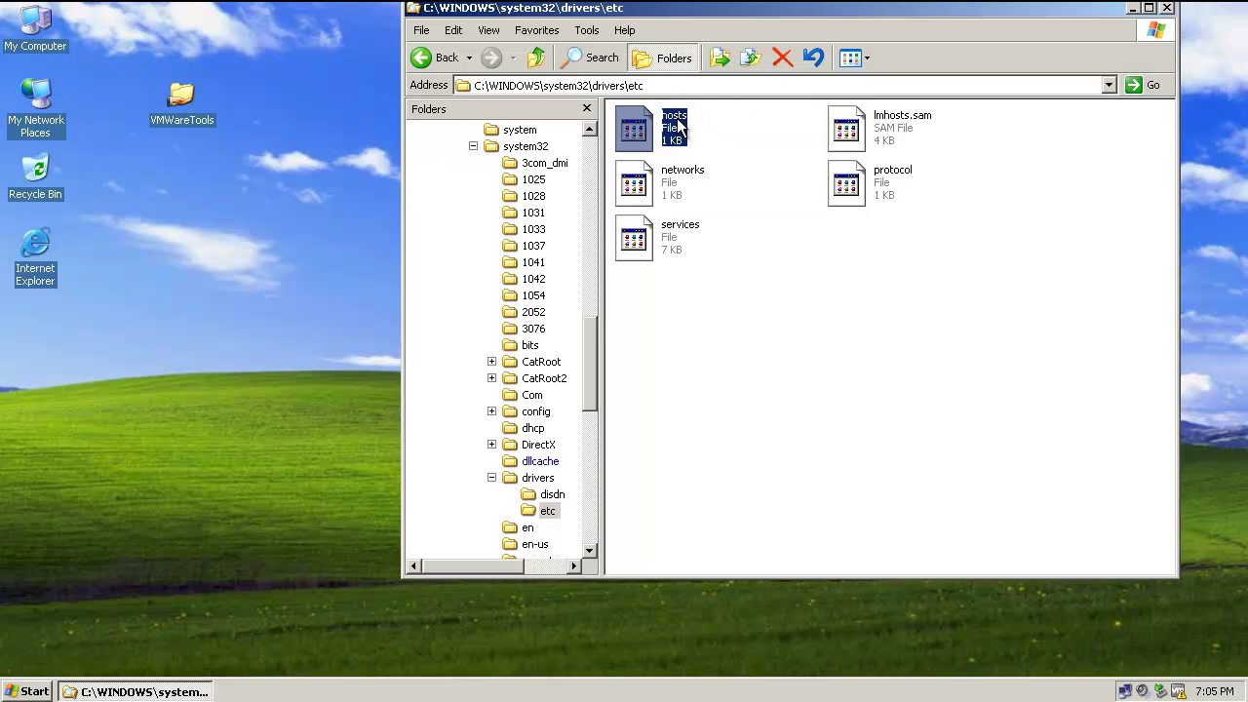
pyautogui.click(1009, 384)
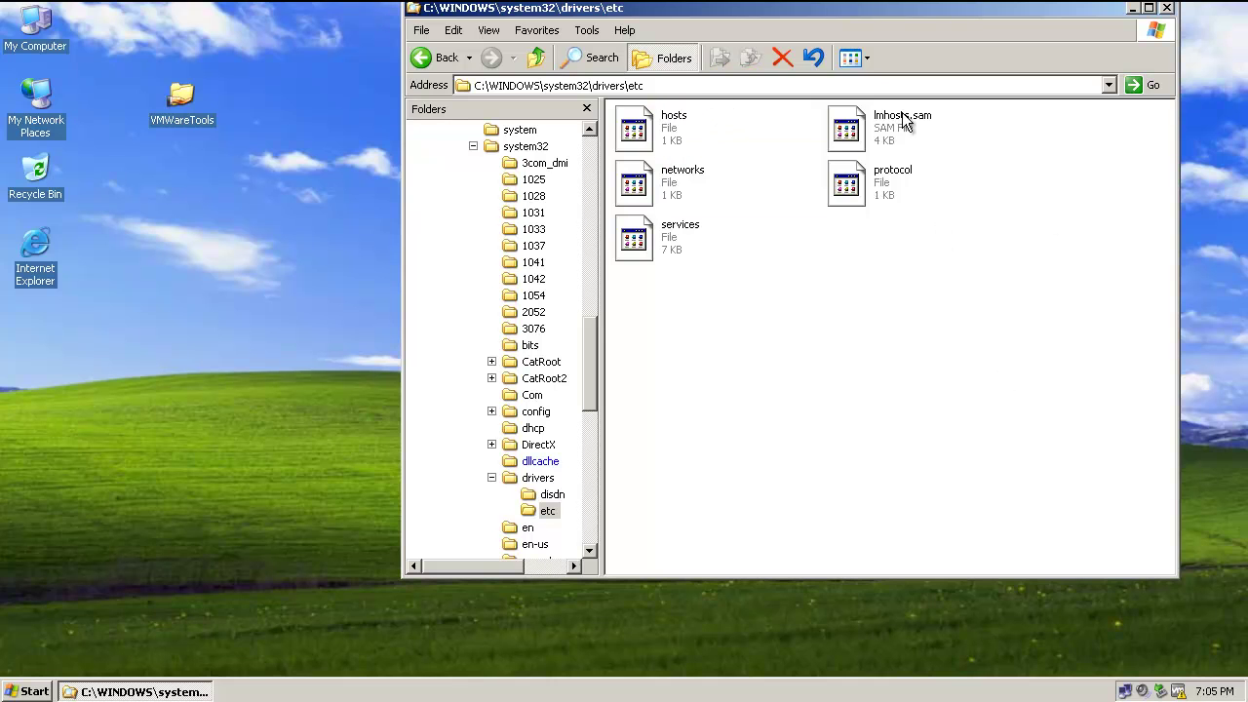
pyautogui.click(922, 142)
pyautogui.click(964, 360)
pyautogui.click(533, 57)
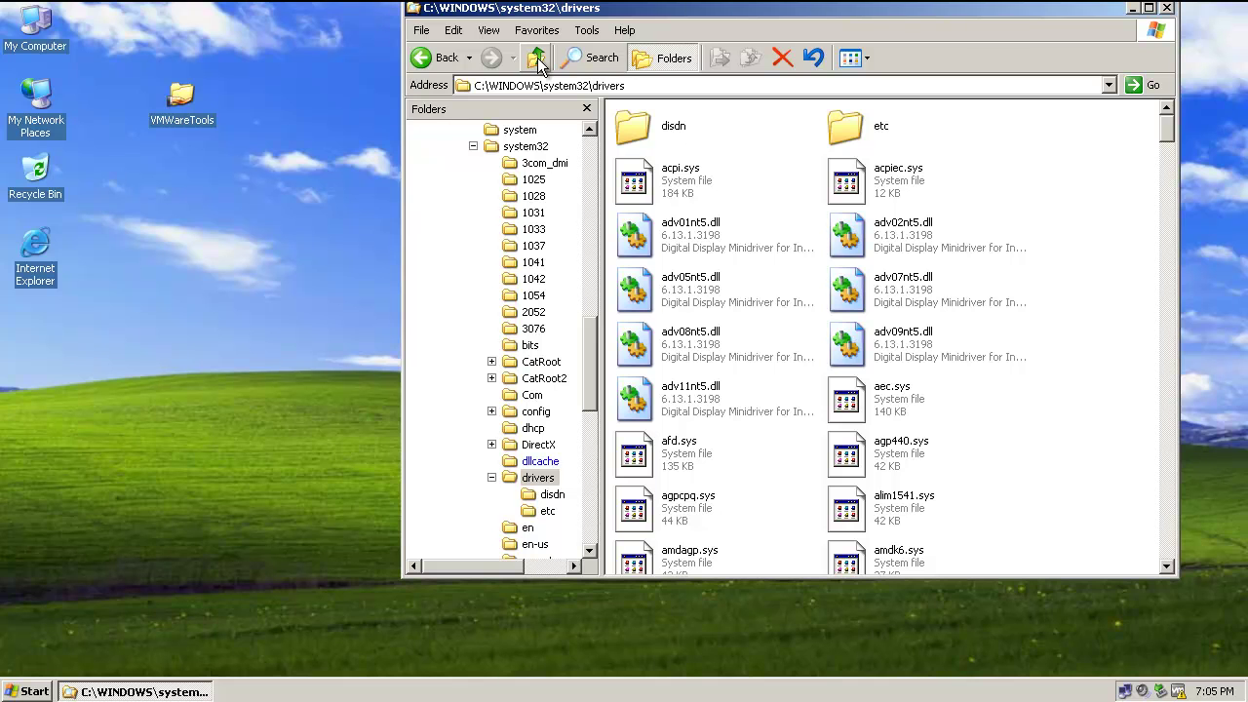
# Step: Show the root of Local Disk (C:) and point out pagefile.sys among the system files
pyautogui.moveTo(582, 390); pyautogui.dragTo(600, 146)
pyautogui.click(436, 204)
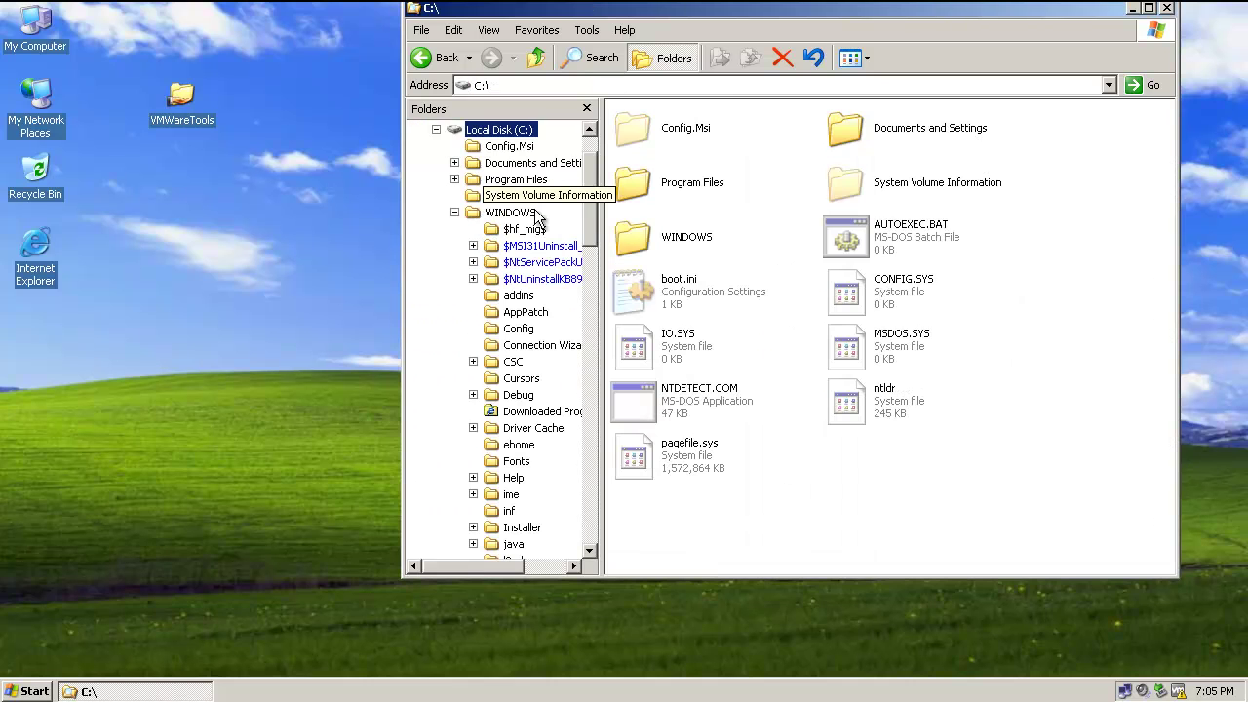
pyautogui.click(1049, 419)
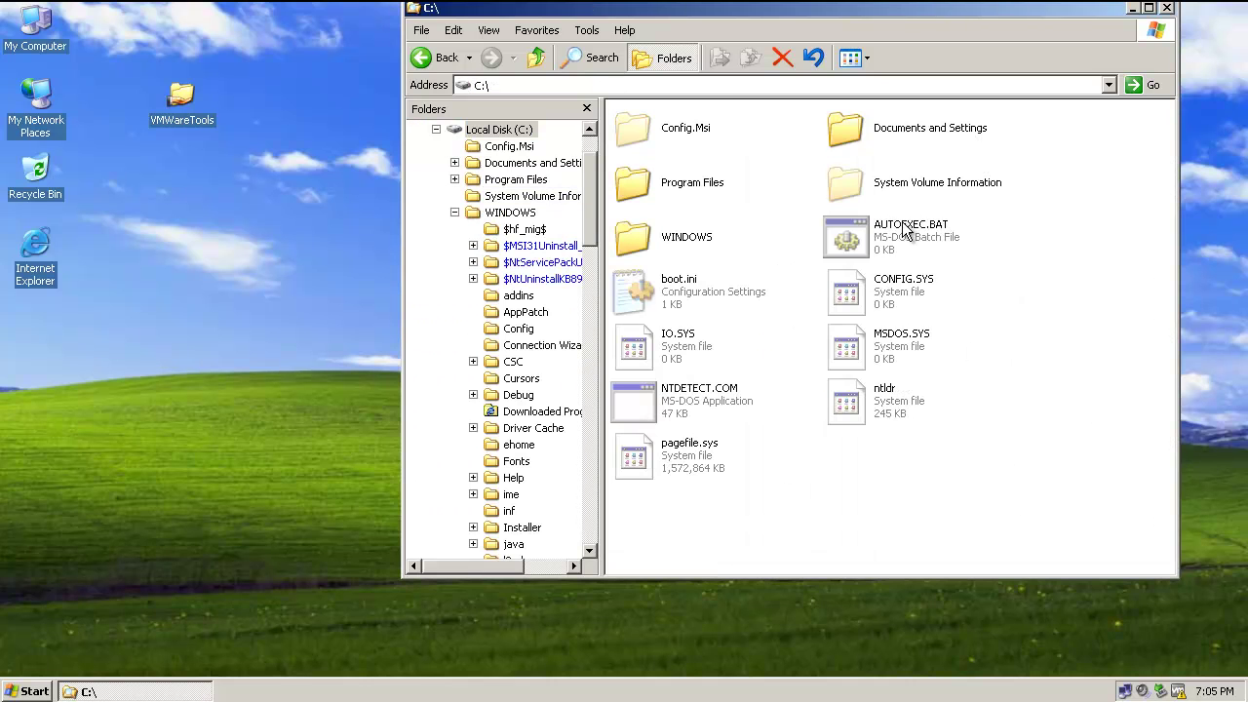
pyautogui.click(711, 473)
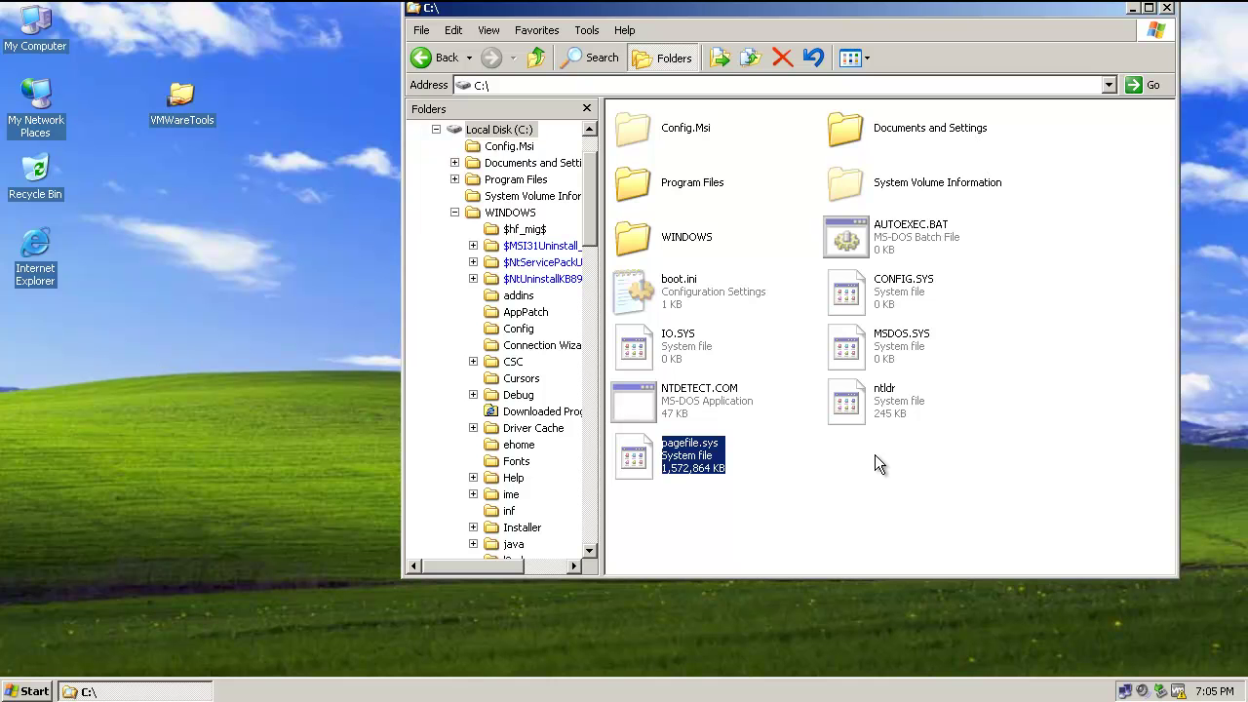
pyautogui.click(1022, 503)
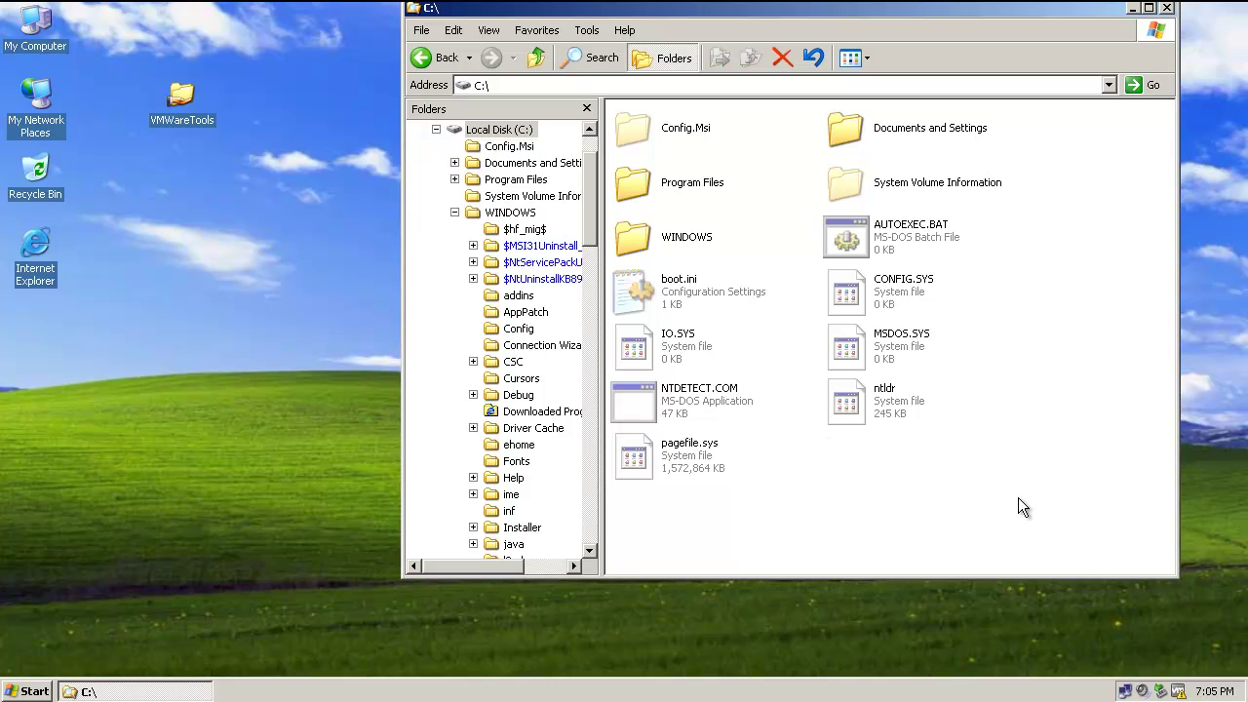
pyautogui.moveTo(786, 13); pyautogui.dragTo(717, 21)
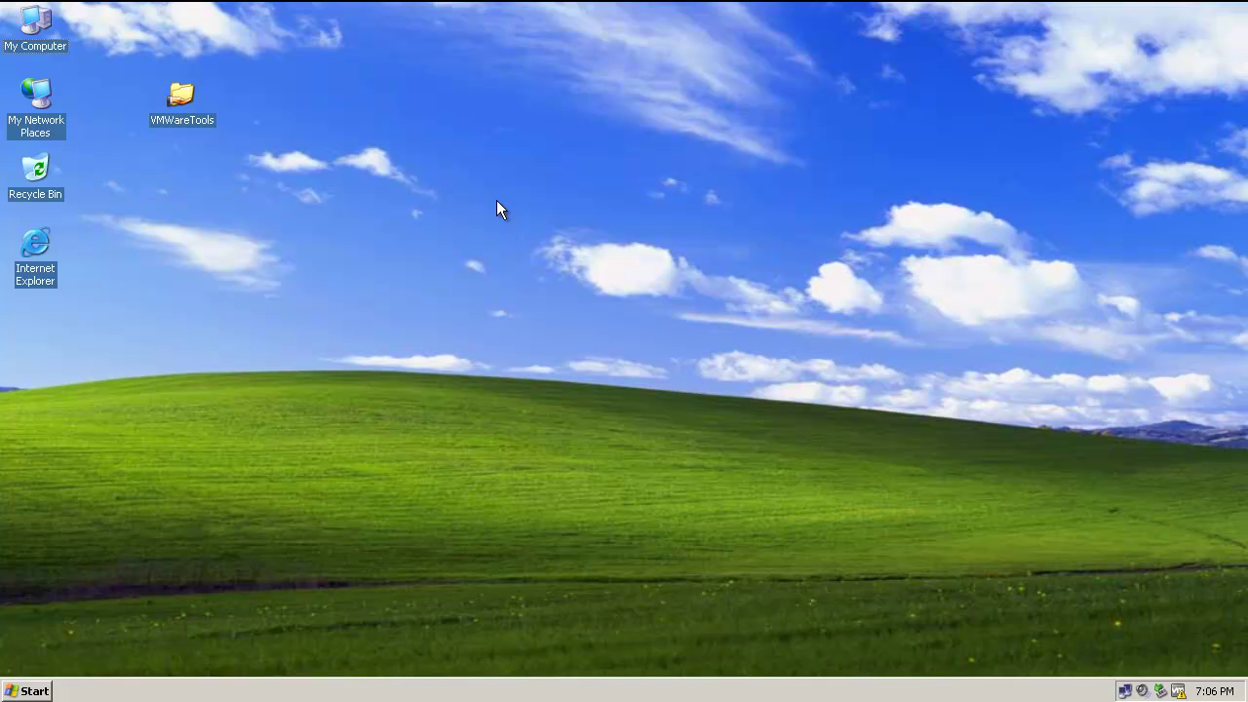
# Step: Open the Startup and Recovery settings from the advanced system properties of My Computer
pyautogui.doubleClick(41, 29)
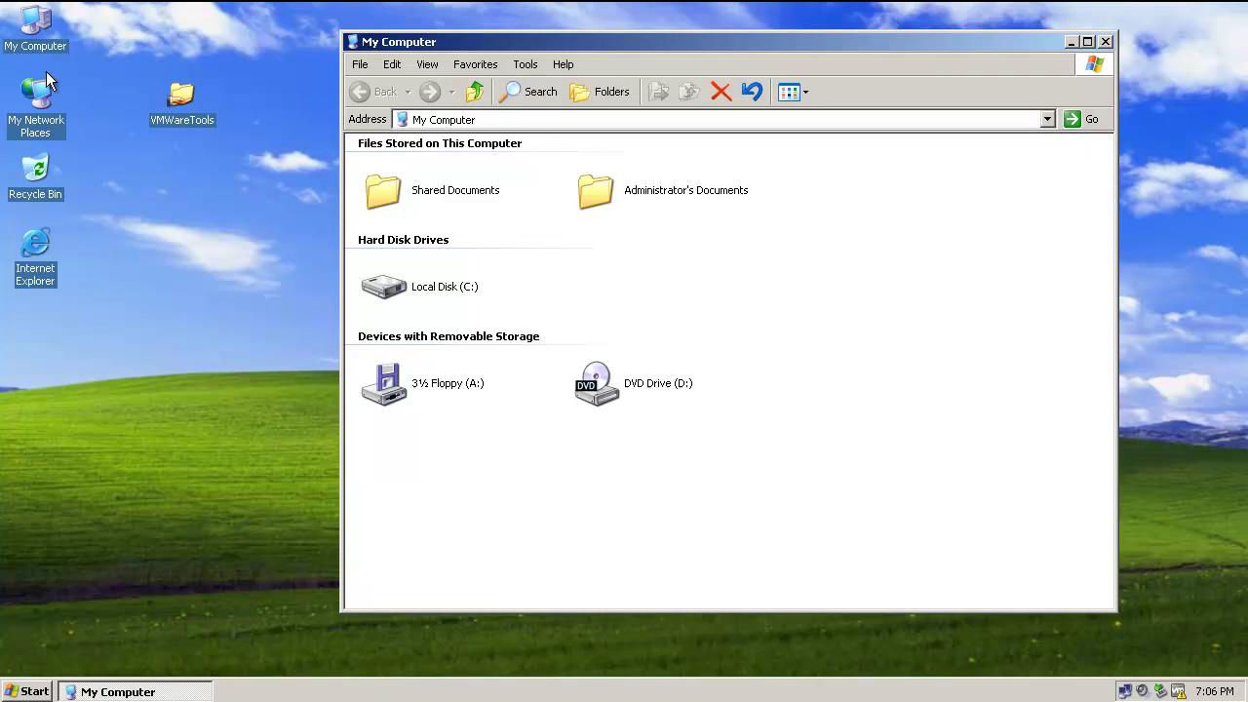
pyautogui.click(1105, 41)
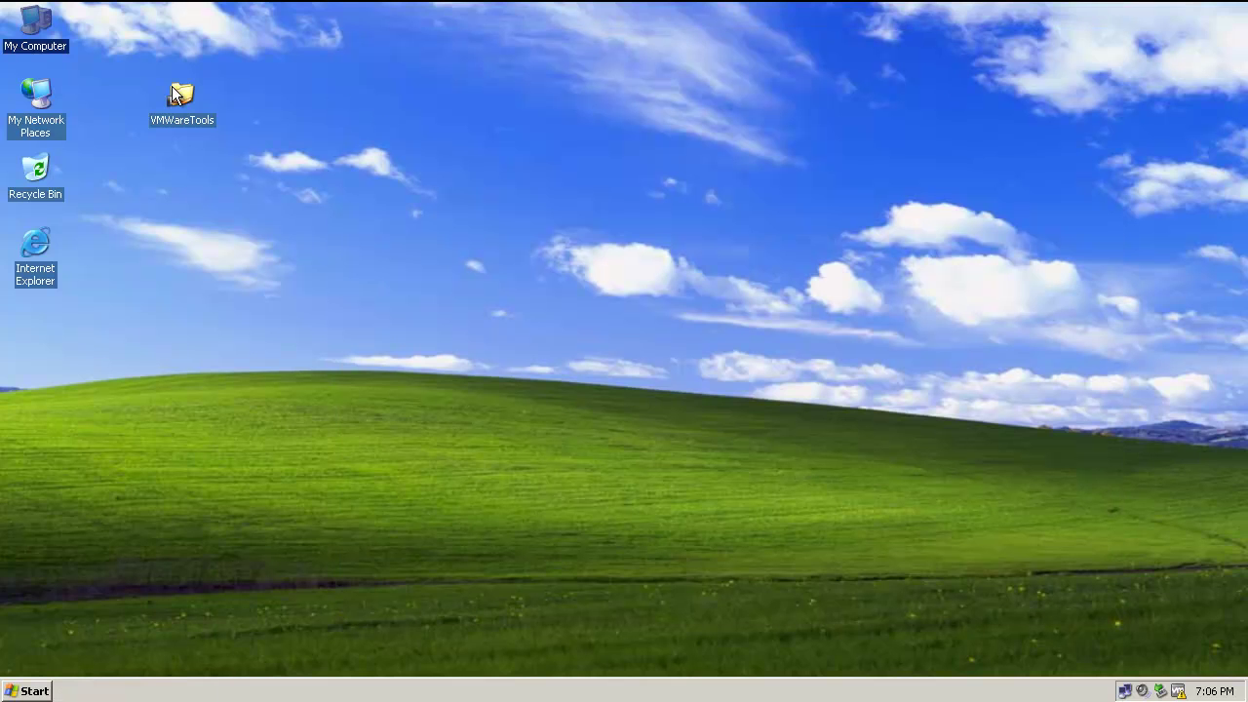
pyautogui.rightClick(45, 21)
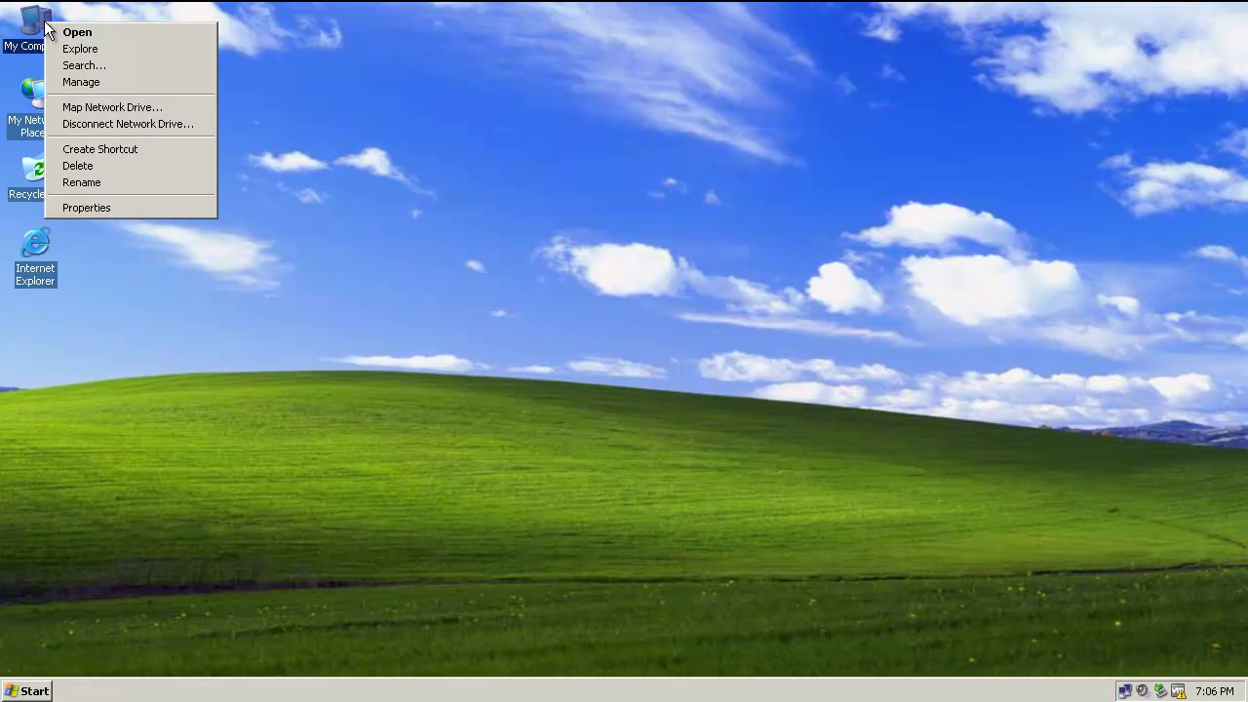
pyautogui.click(92, 211)
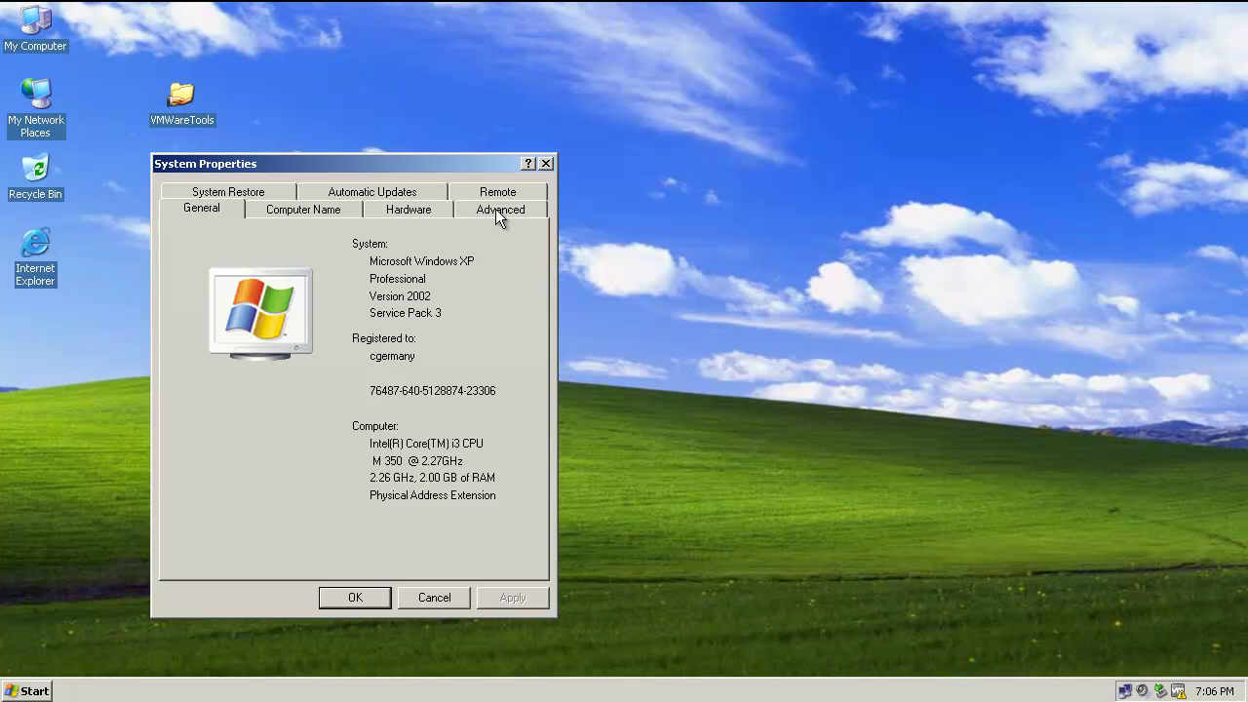
pyautogui.click(497, 214)
pyautogui.moveTo(495, 166); pyautogui.dragTo(606, 82)
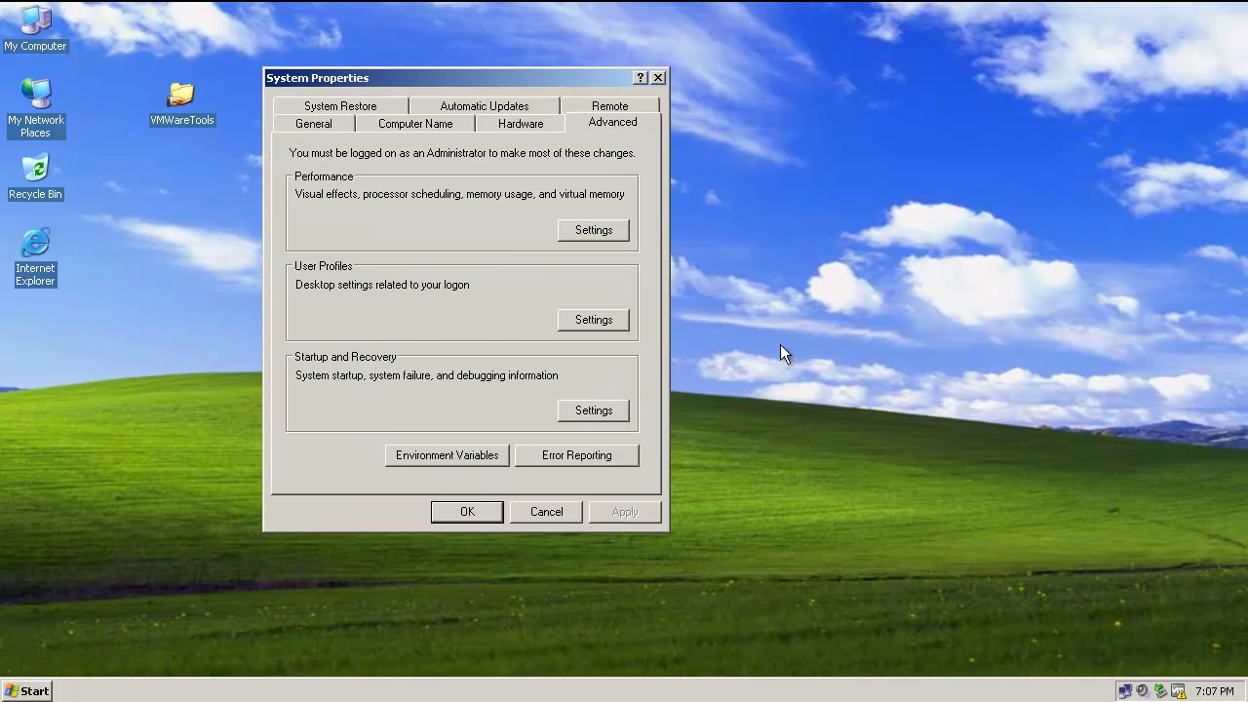
pyautogui.click(598, 409)
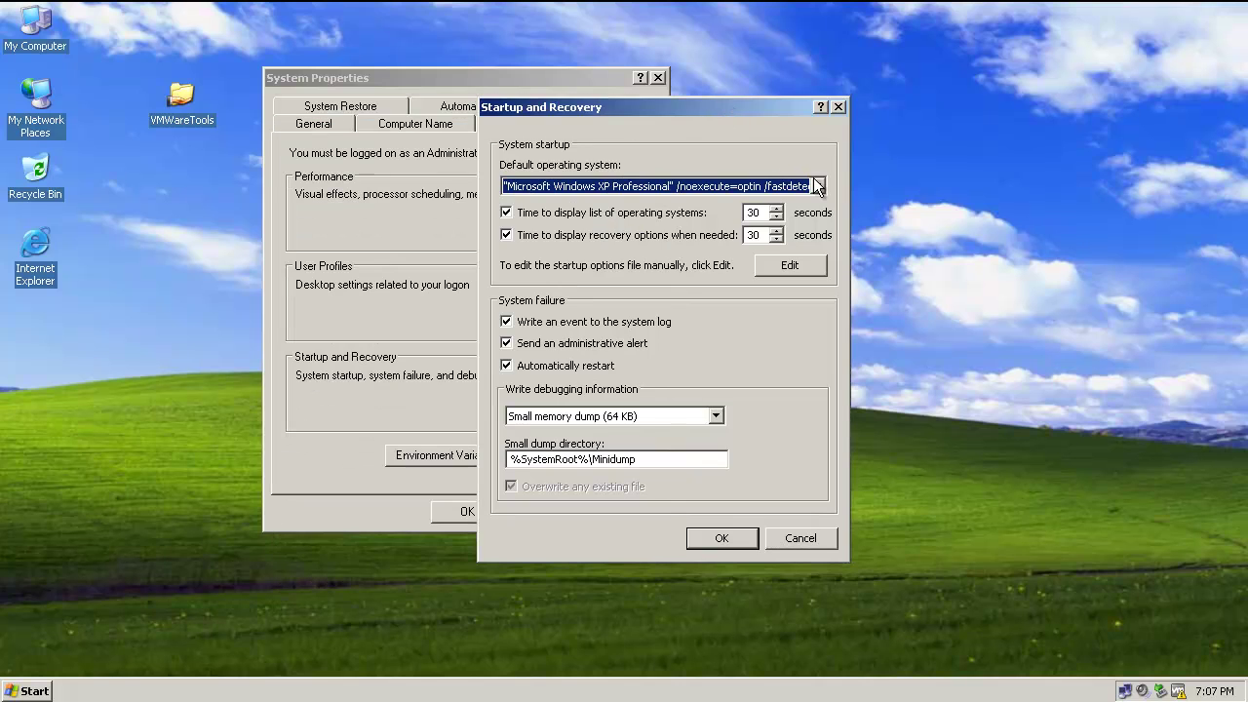
# Step: Open boot.ini from drive C:, highlight its three operating system entries, close it and return to Startup and Recovery
pyautogui.doubleClick(35, 28)
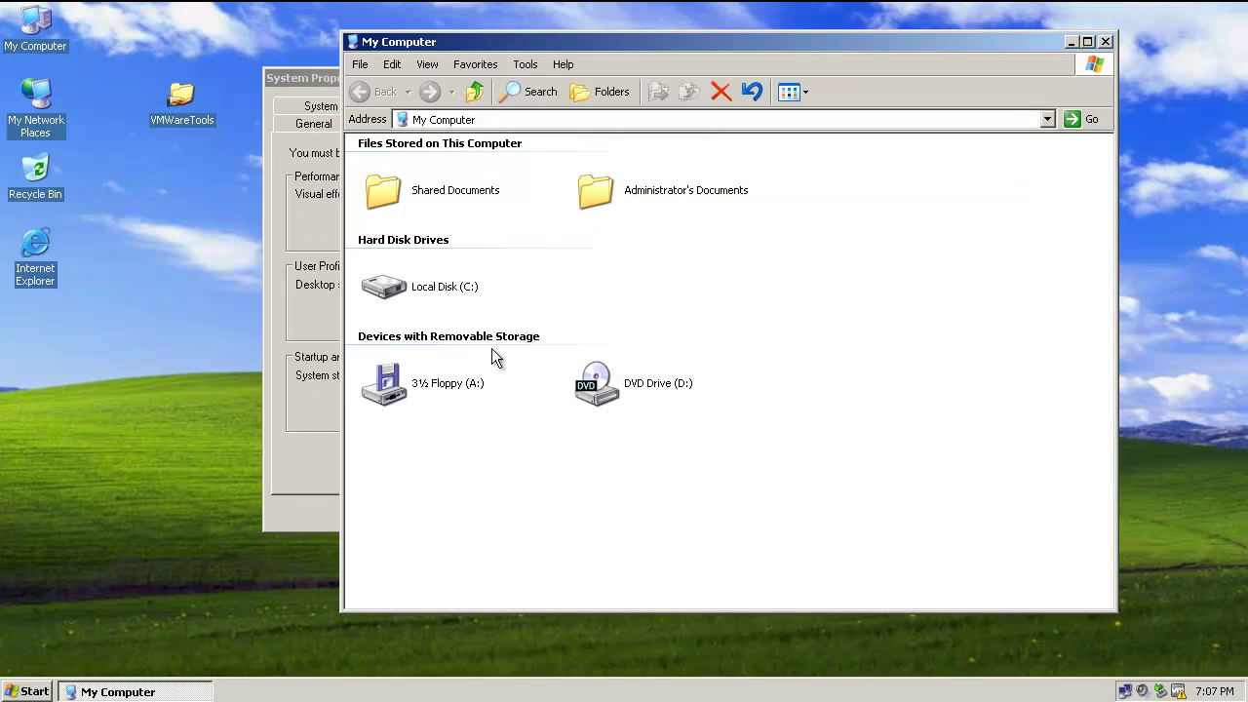
pyautogui.doubleClick(458, 289)
pyautogui.doubleClick(418, 265)
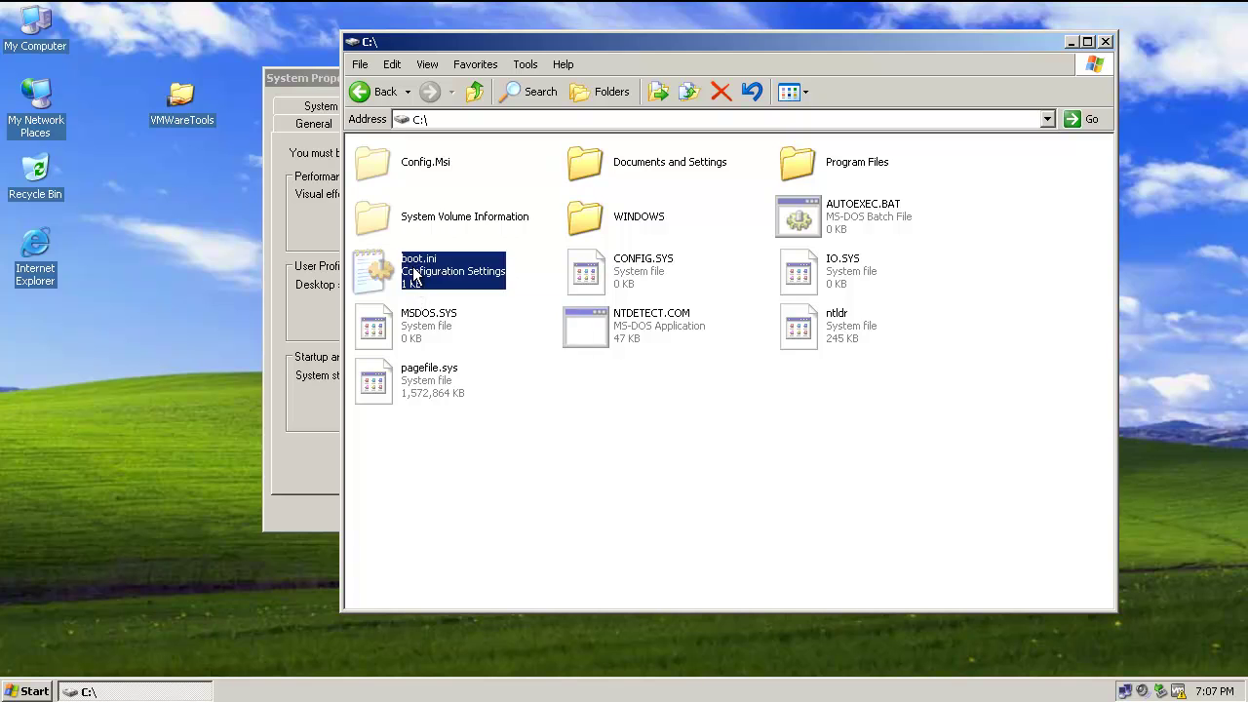
pyautogui.moveTo(1041, 172); pyautogui.dragTo(365, 102)
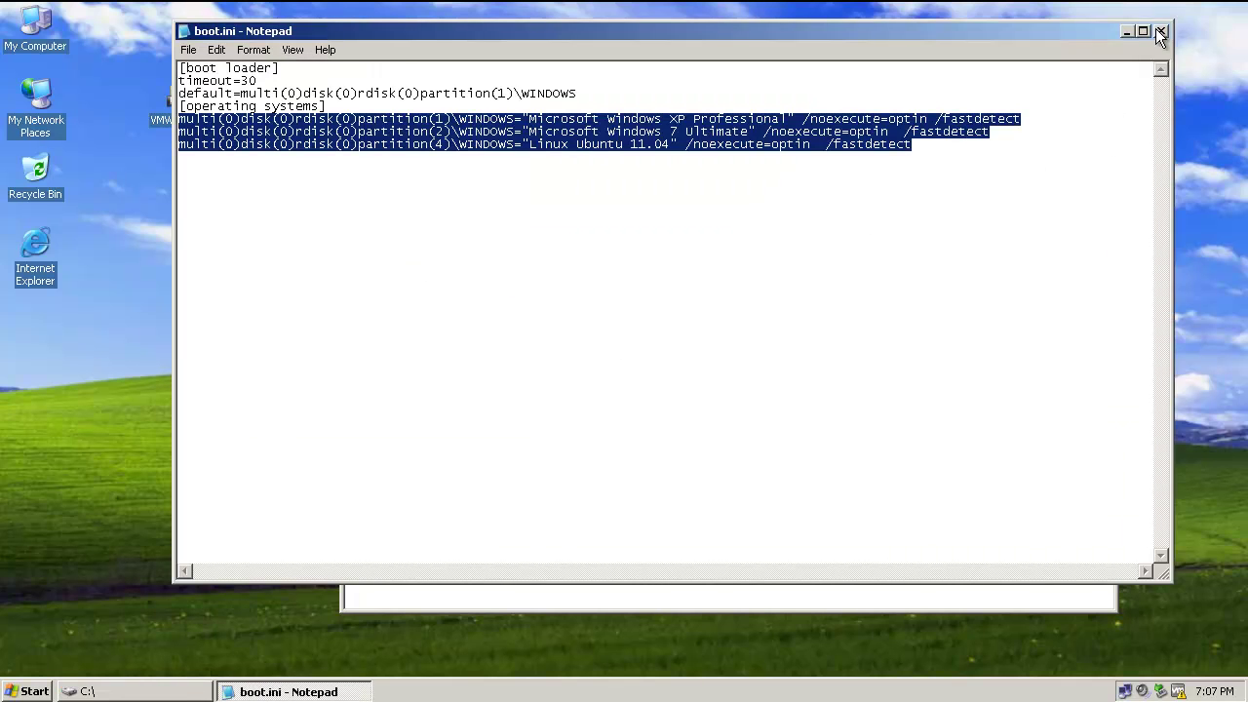
pyautogui.click(1159, 30)
pyautogui.click(327, 199)
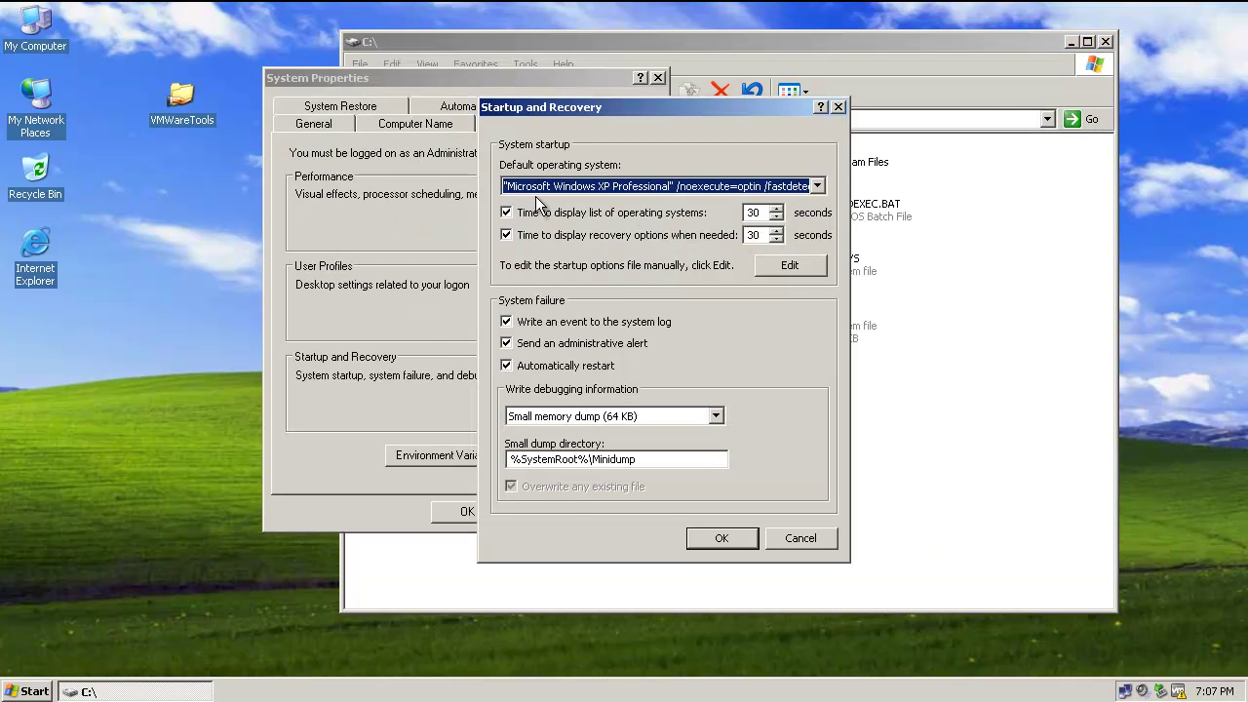
# Step: Try Microsoft Windows 7 Ultimate and Linux Ubuntu 11.04 as the default operating system, ending on Microsoft Windows XP Professional
pyautogui.click(642, 187)
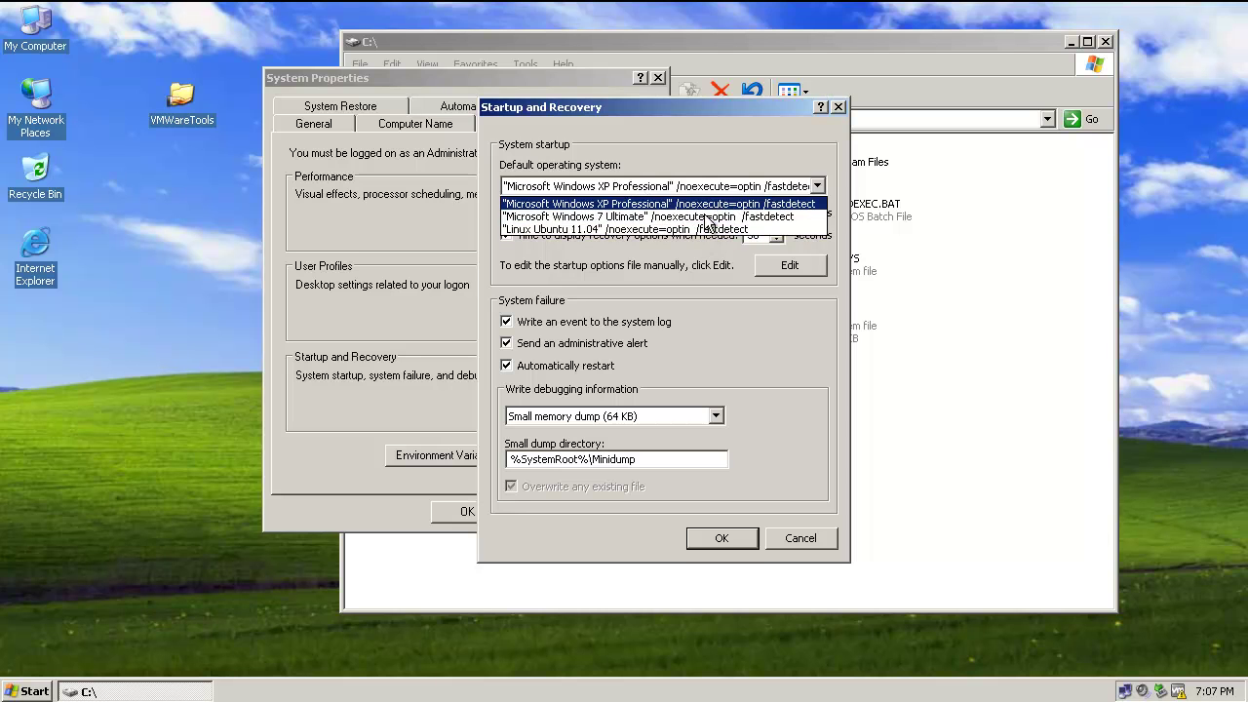
pyautogui.click(706, 216)
pyautogui.click(699, 195)
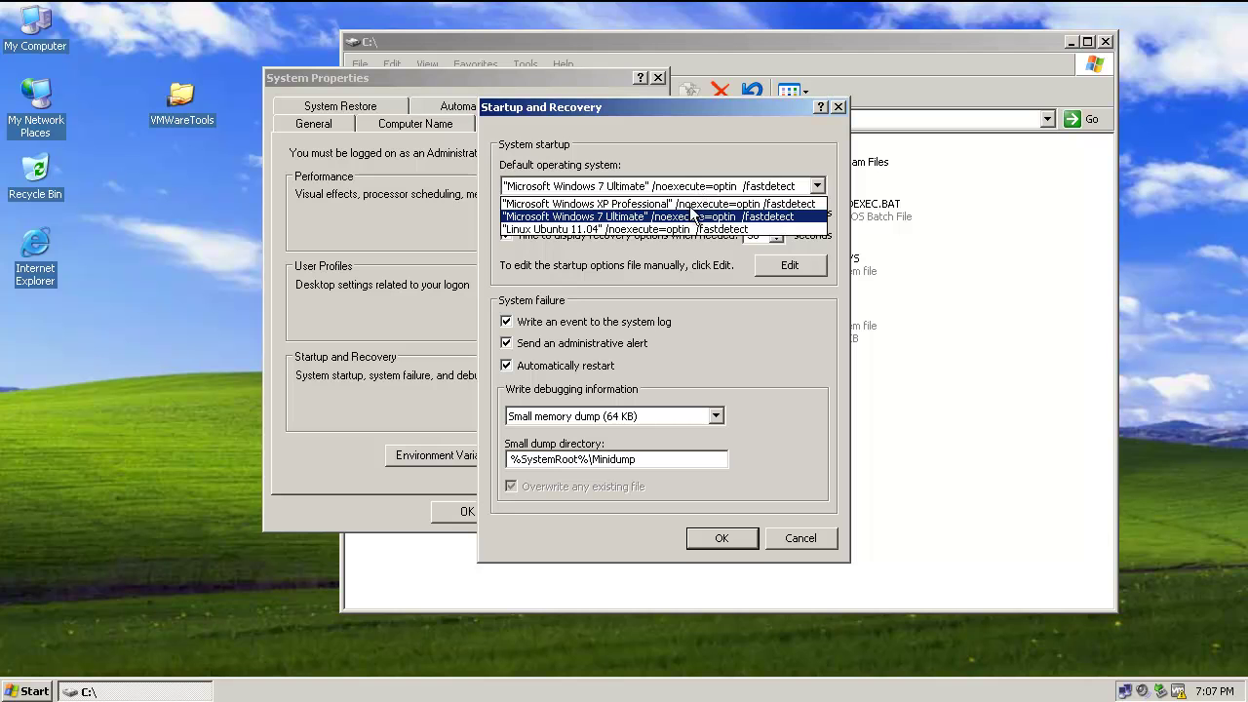
pyautogui.click(692, 237)
pyautogui.click(745, 188)
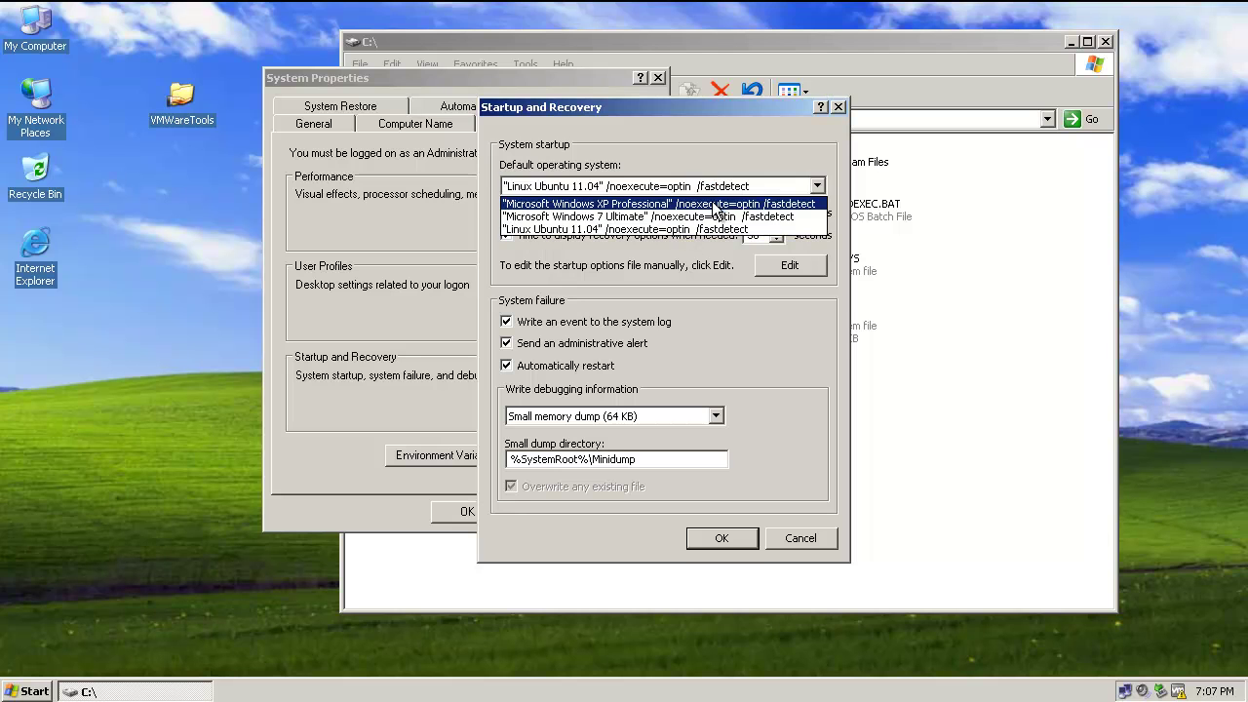
pyautogui.click(718, 204)
# Step: Point out the display time for the operating system list, discard both system dialogs and close the C: window
pyautogui.doubleClick(759, 213)
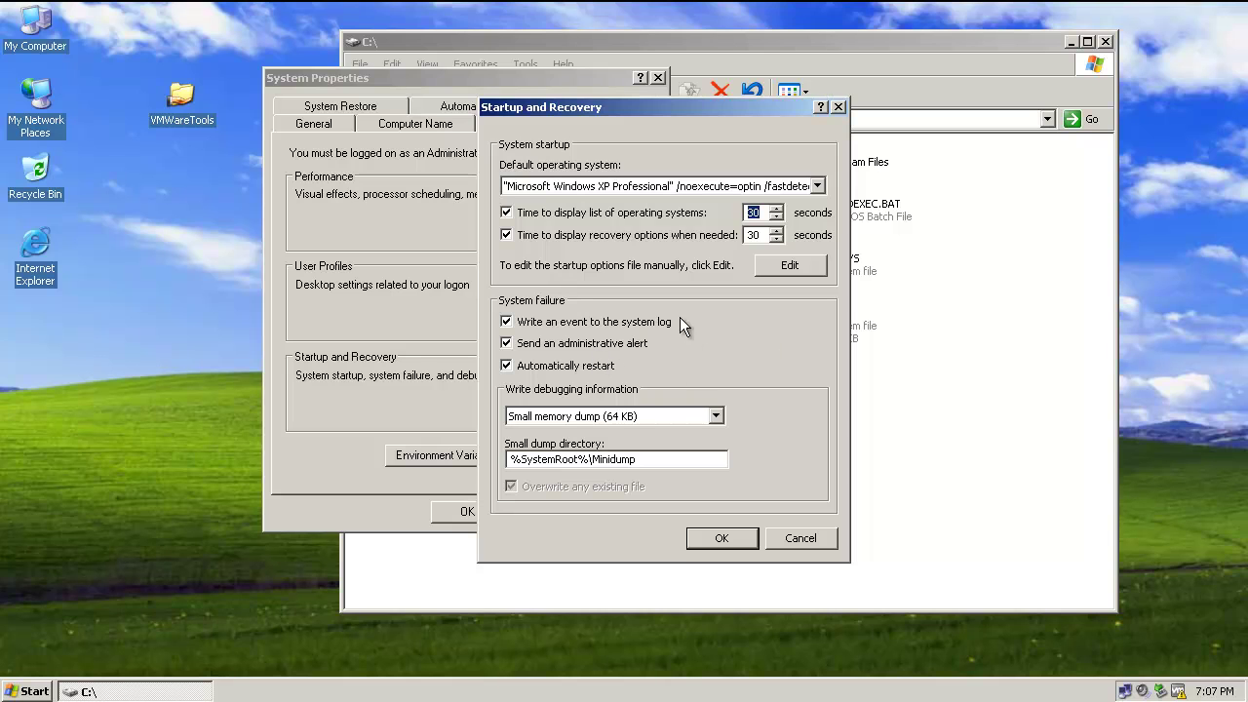
pyautogui.click(810, 541)
pyautogui.click(548, 511)
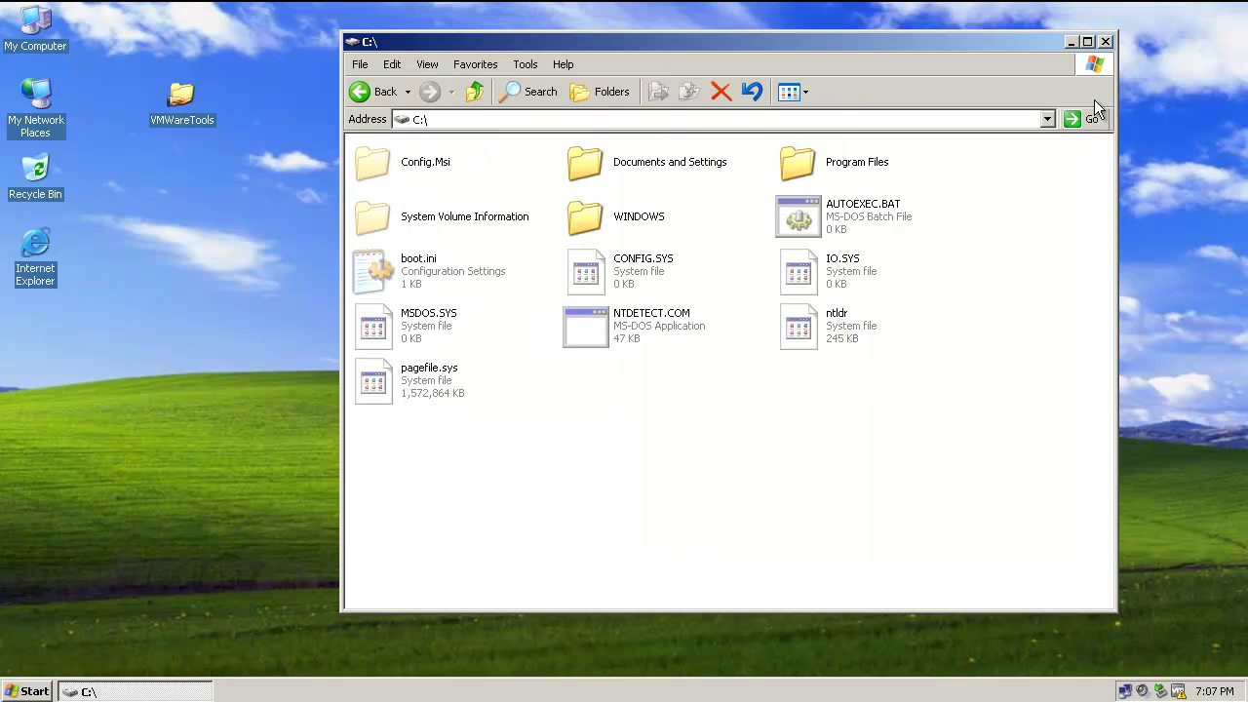
pyautogui.click(1106, 40)
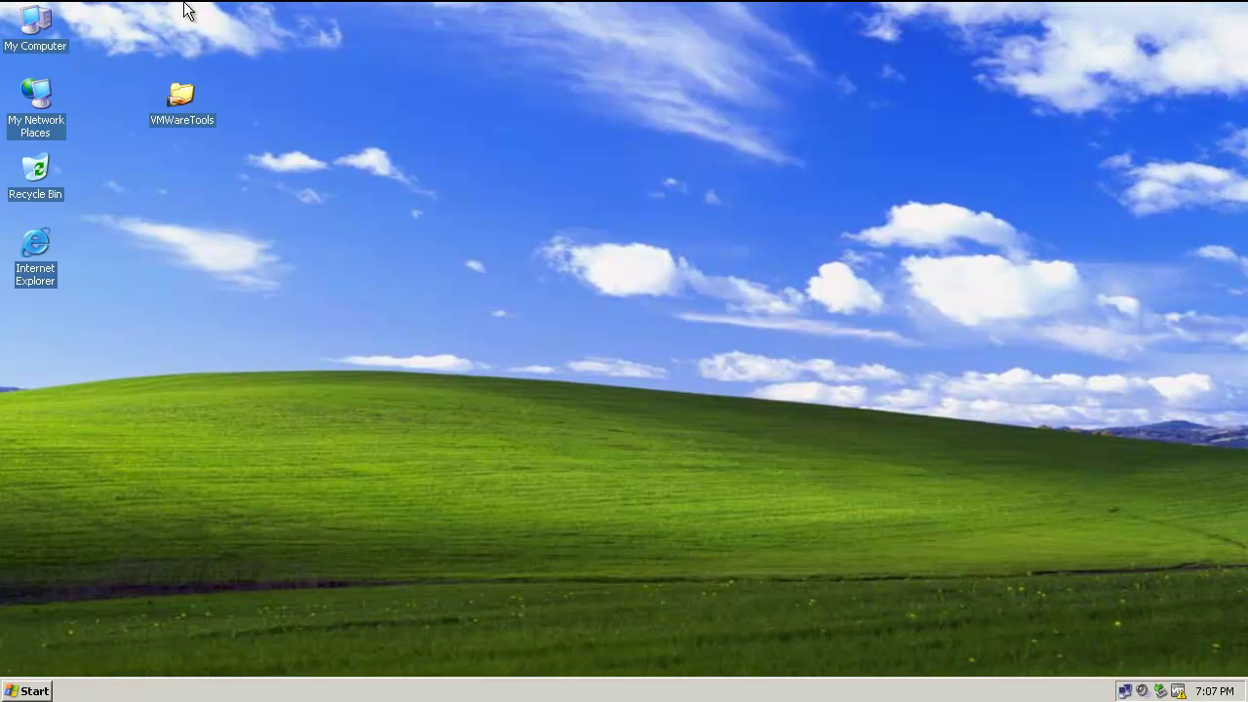
# Step: Open Computer Management for My Computer and show the Services list under Services and Applications
pyautogui.rightClick(44, 34)
pyautogui.click(75, 94)
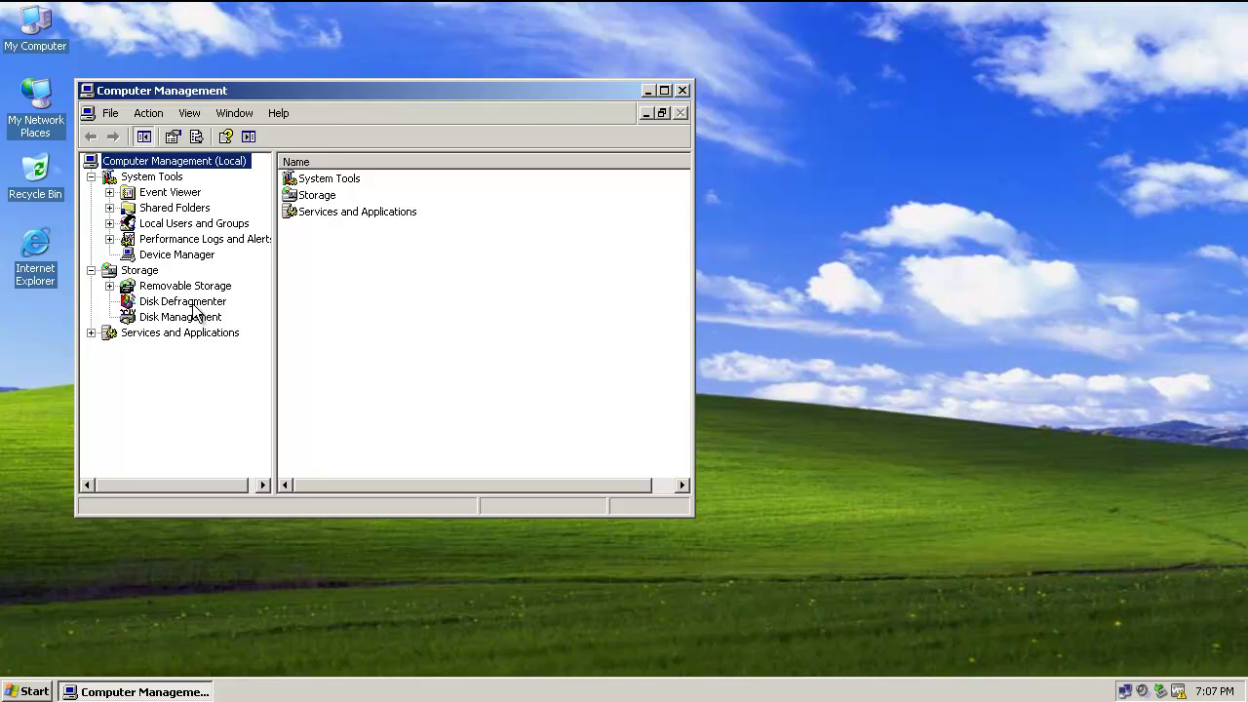
pyautogui.doubleClick(180, 333)
pyautogui.click(159, 348)
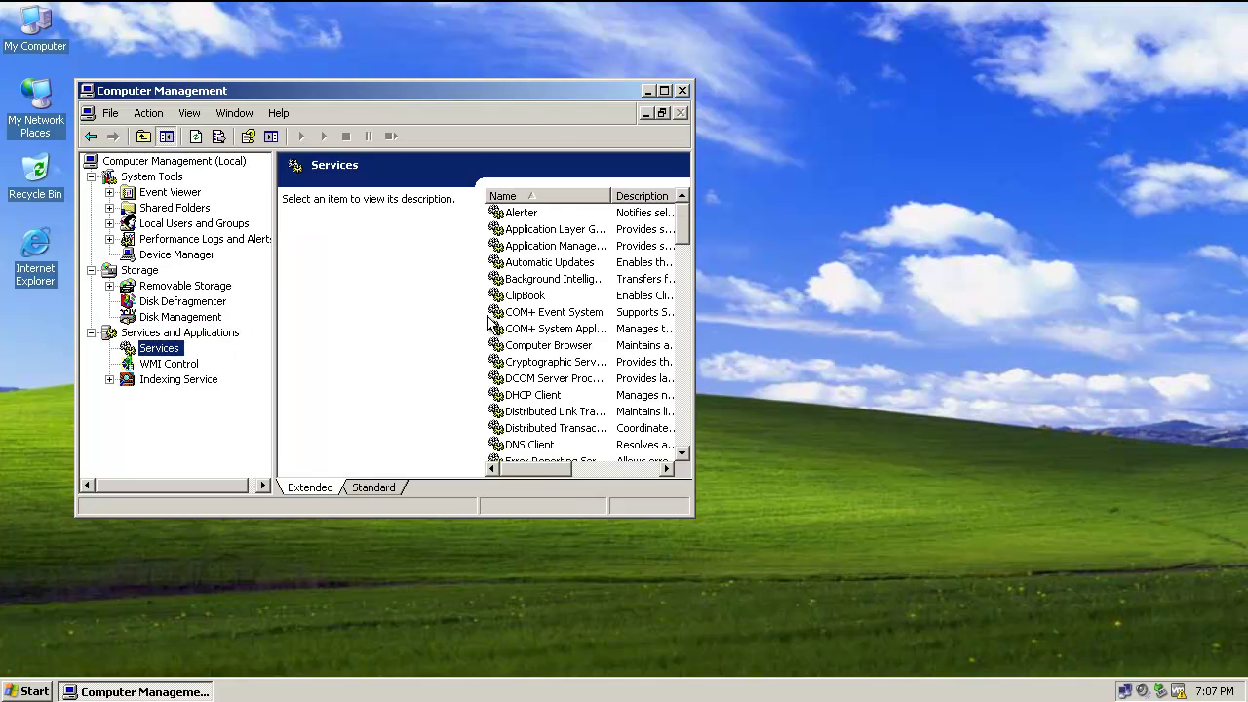
# Step: Open the properties of the COM+ System Application service and examine its available startup types
pyautogui.click(559, 331)
pyautogui.rightClick(559, 332)
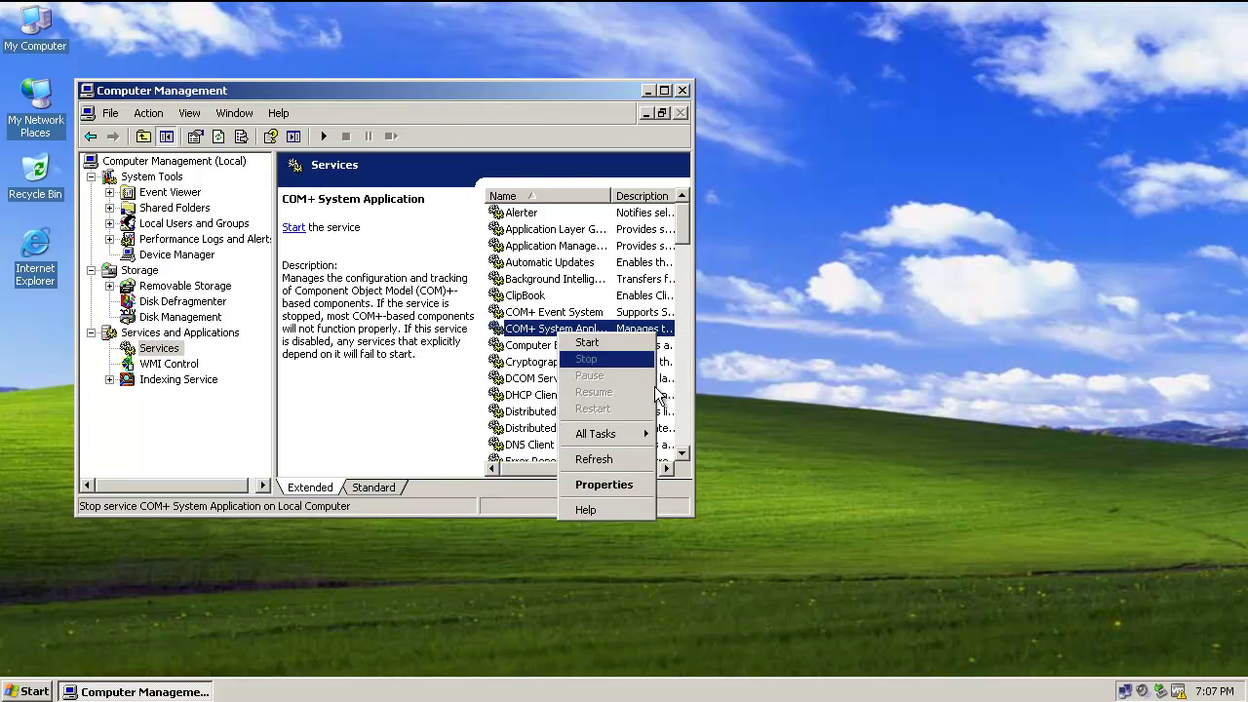
pyautogui.click(631, 485)
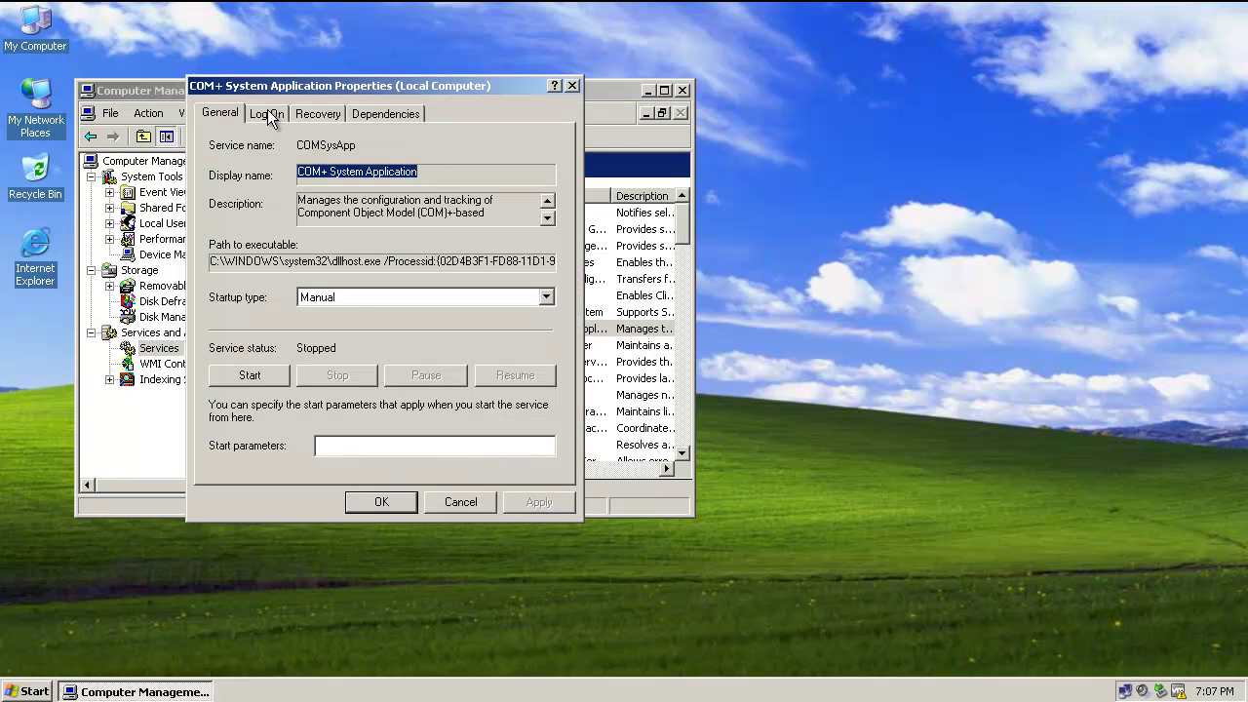
pyautogui.click(349, 297)
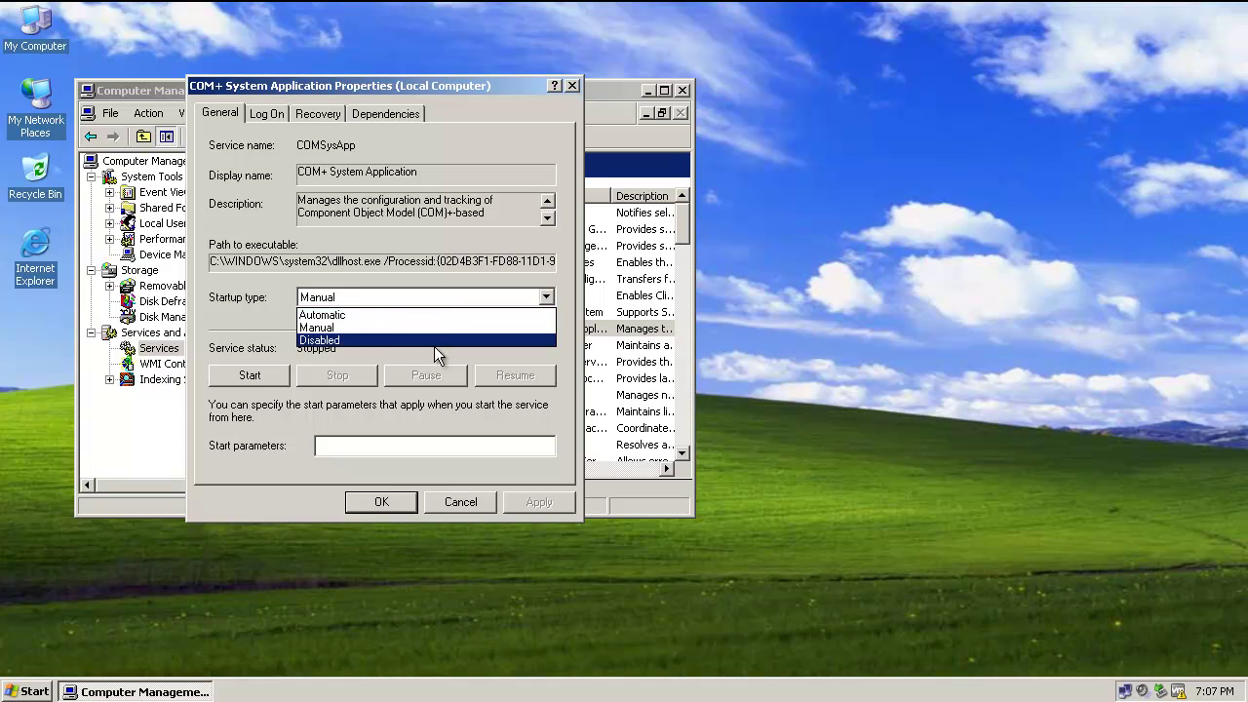
pyautogui.click(323, 305)
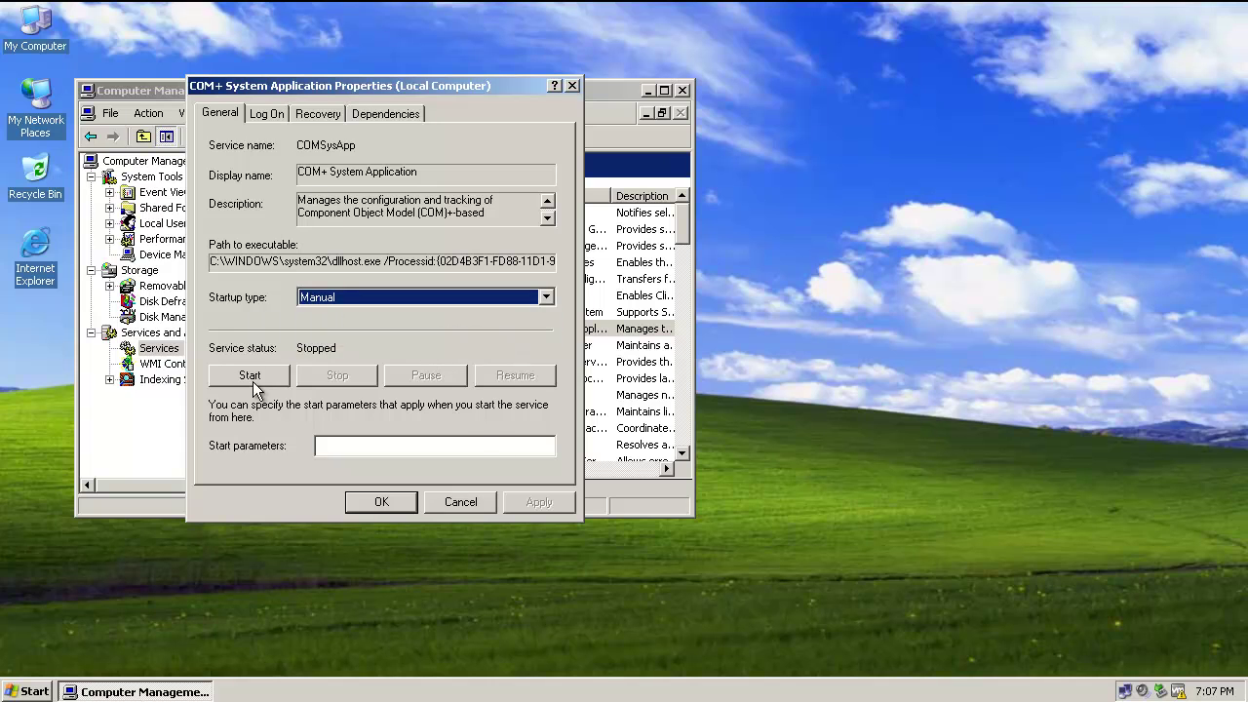
# Step: Review the service's Dependencies, Recovery, Log On and General settings, cancel its properties and close Computer Management
pyautogui.click(369, 112)
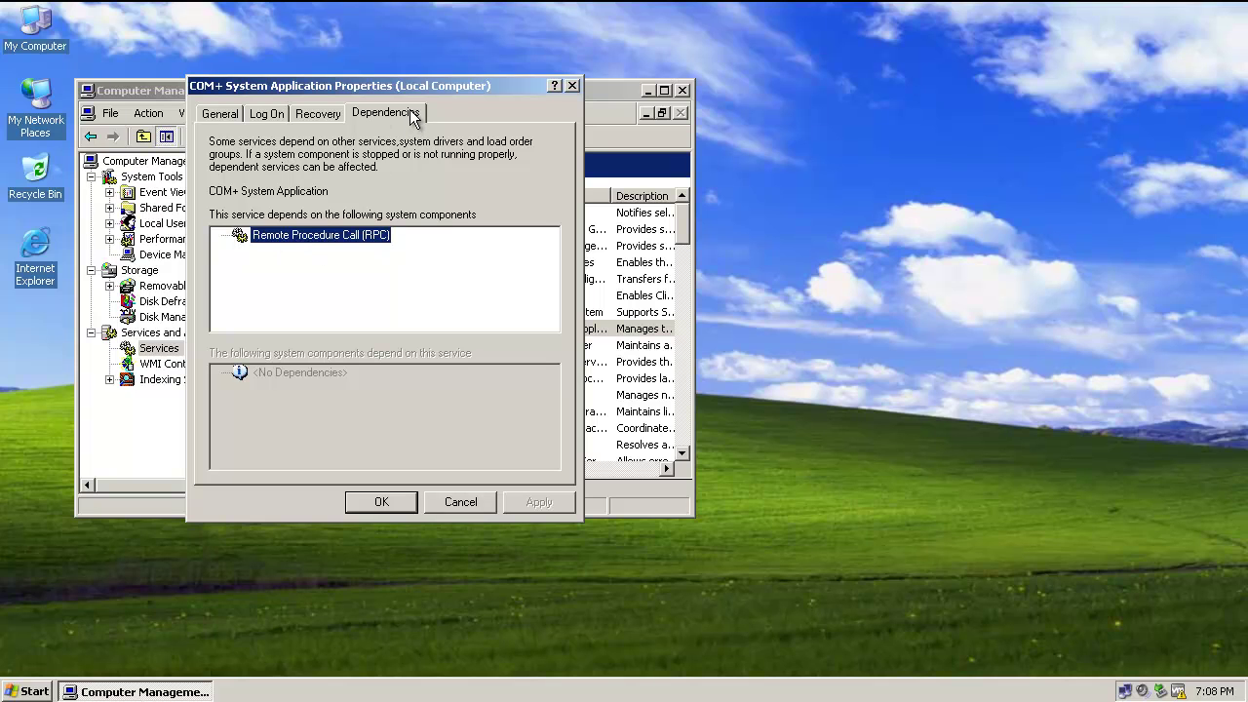
pyautogui.click(326, 115)
pyautogui.click(261, 114)
pyautogui.click(226, 114)
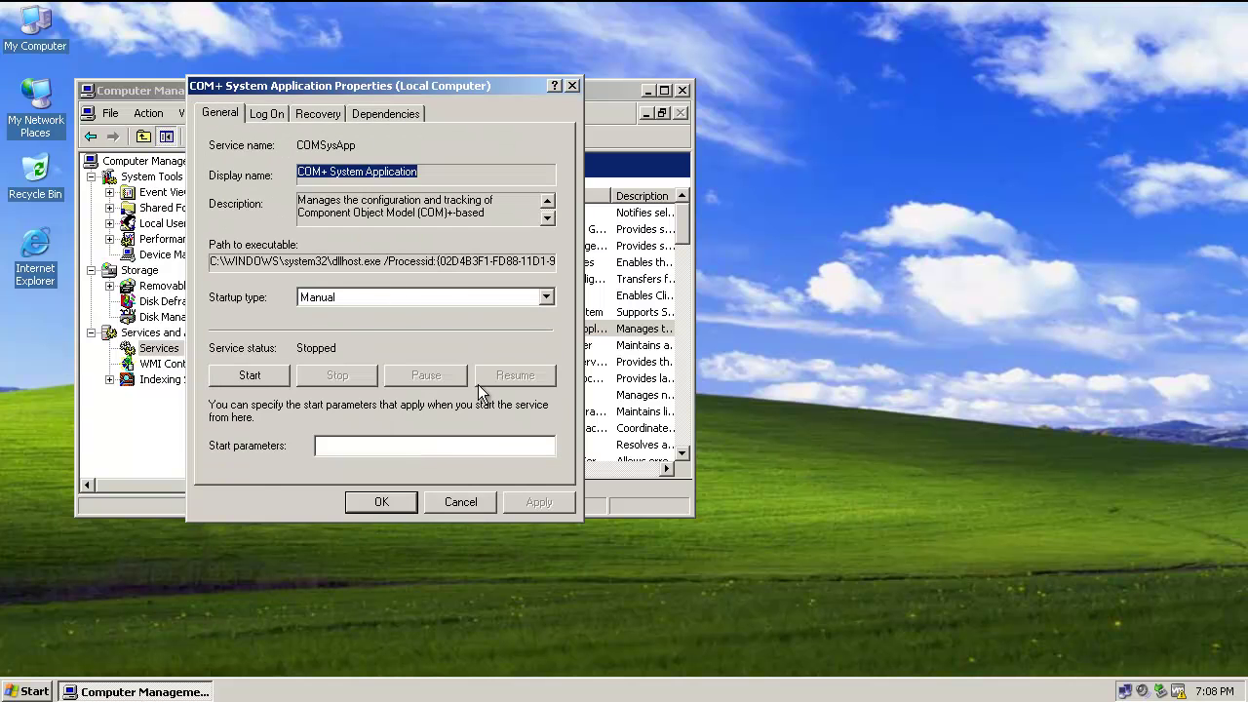
pyautogui.click(460, 502)
pyautogui.moveTo(639, 87); pyautogui.dragTo(760, 54)
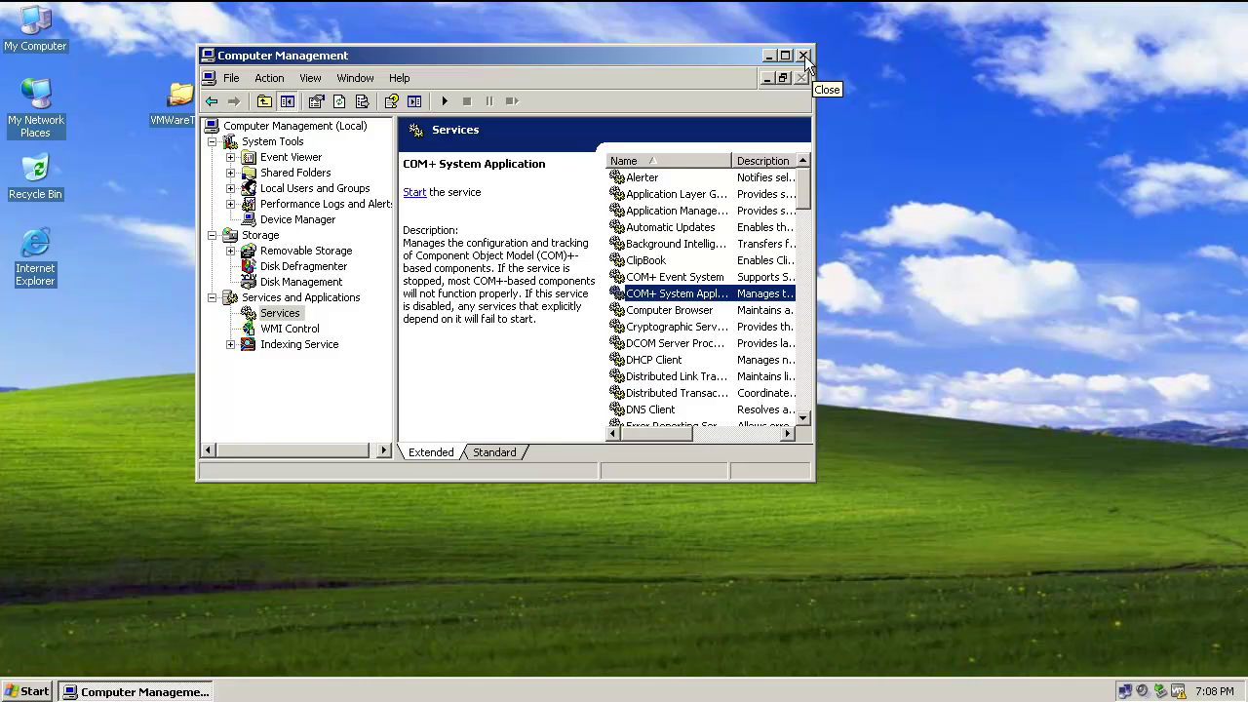
pyautogui.click(803, 56)
# Step: Run msconfig to open the System Configuration Utility and show its startup items
pyautogui.click(29, 691)
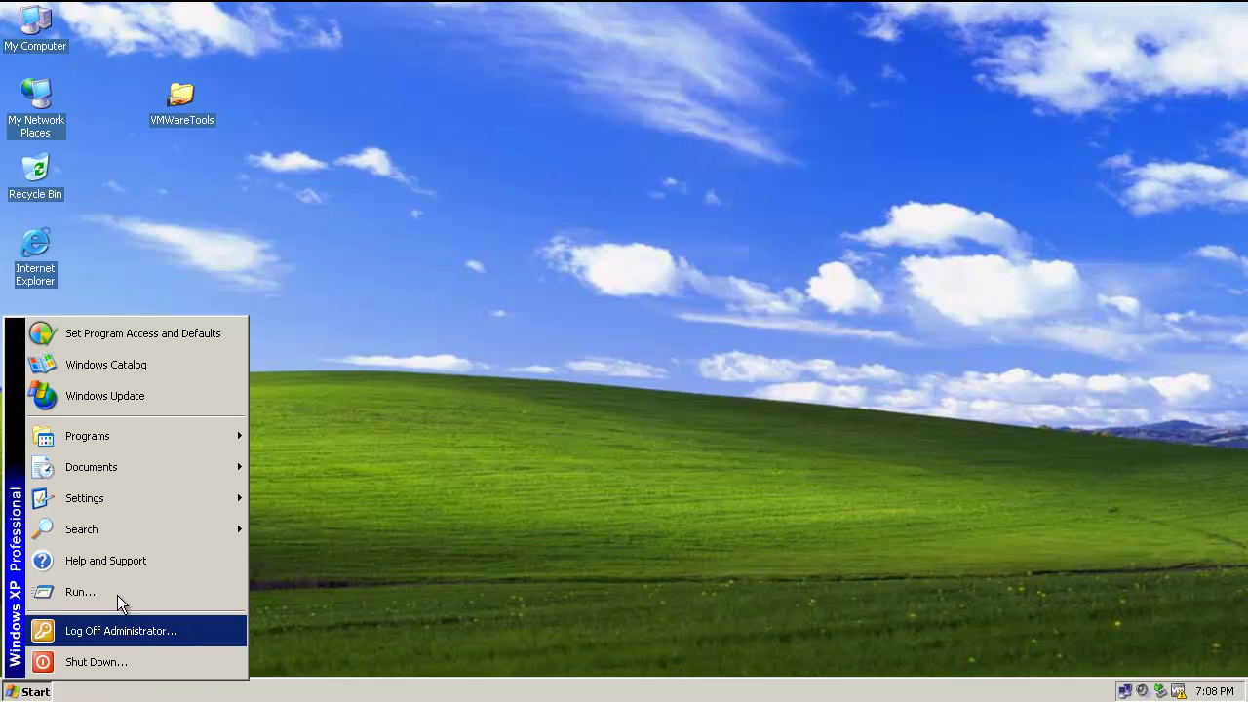
pyautogui.click(117, 595)
pyautogui.write('msconfig')
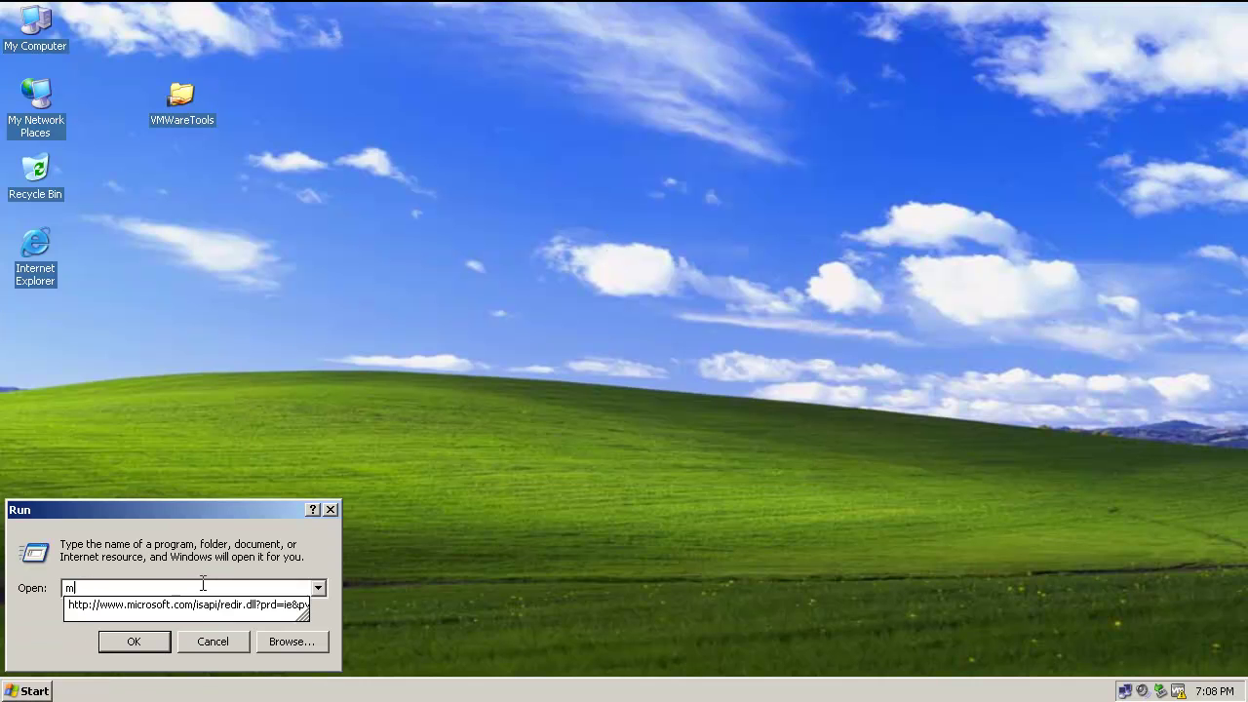
pyautogui.press('Return')
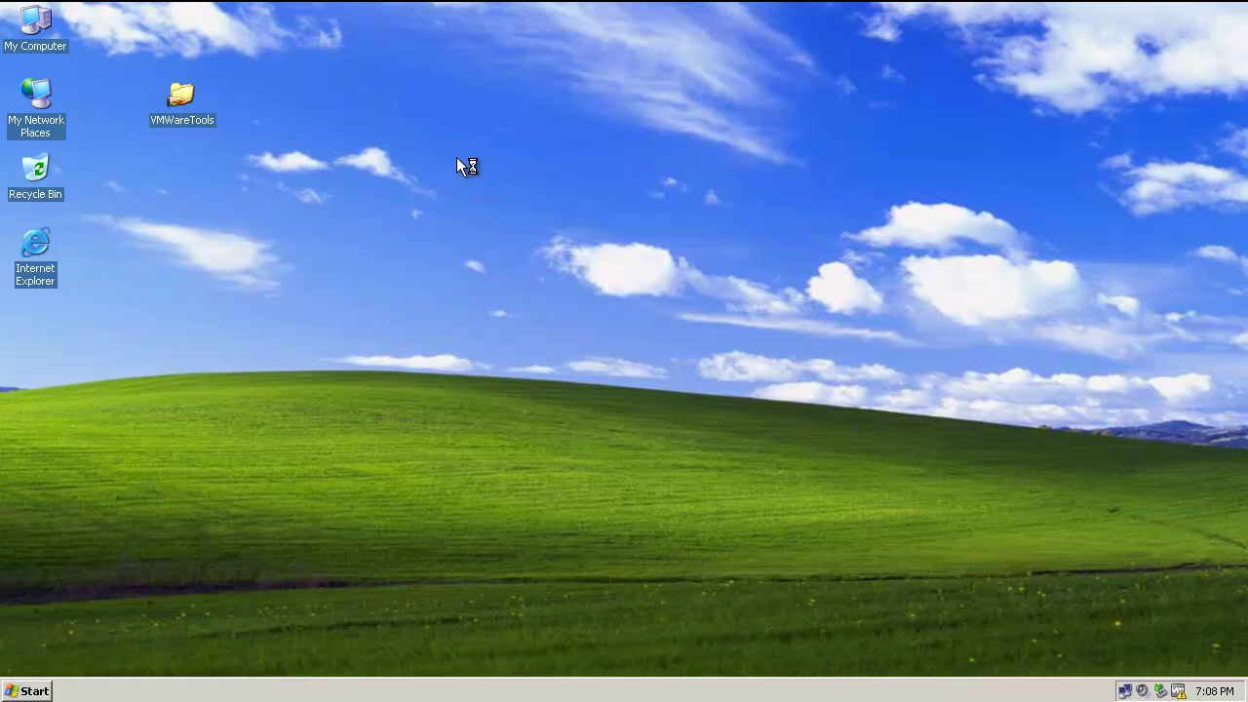
pyautogui.moveTo(458, 162); pyautogui.dragTo(535, 100)
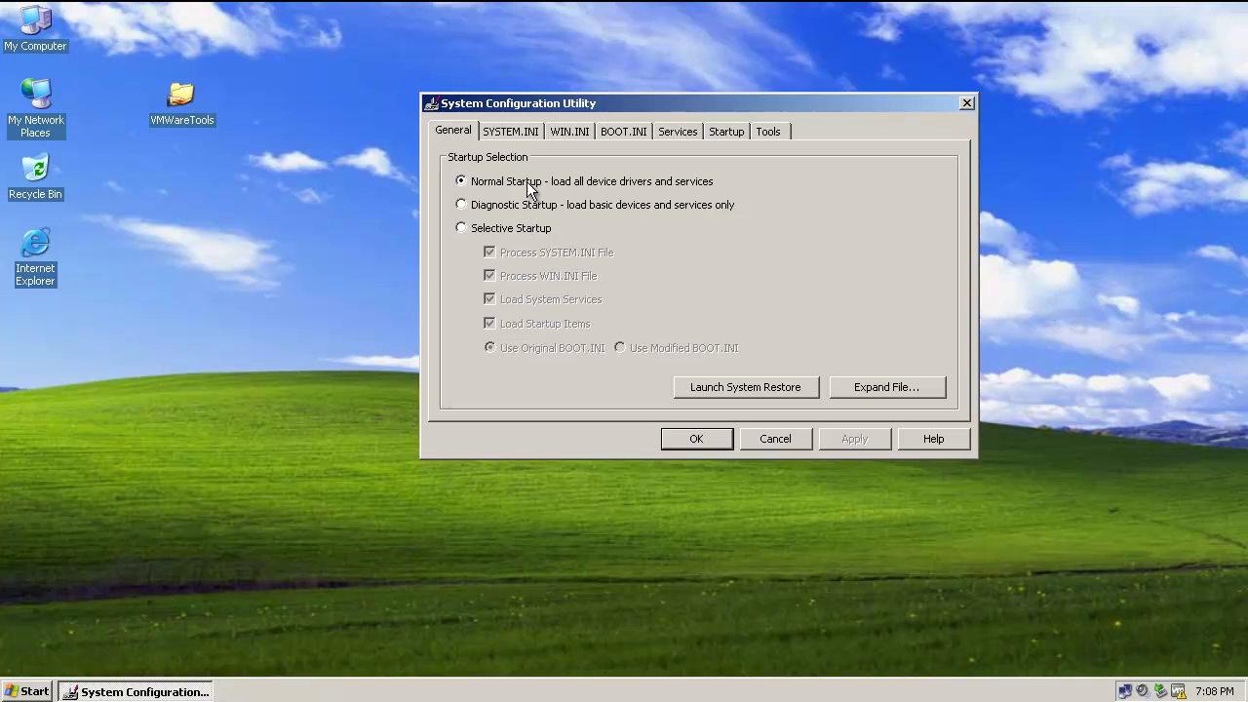
pyautogui.click(725, 136)
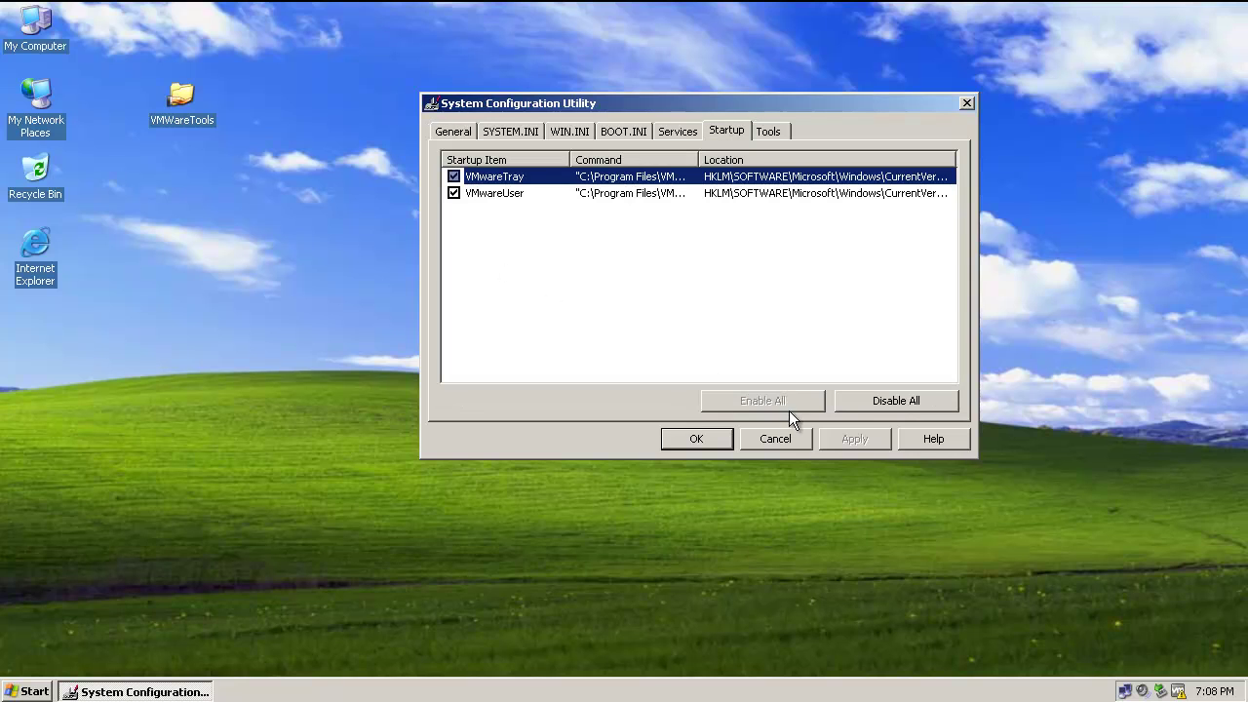
# Step: Disable all startup items, then switch VMwareUser and VMwareTray on and off individually, ending with both disabled
pyautogui.click(910, 402)
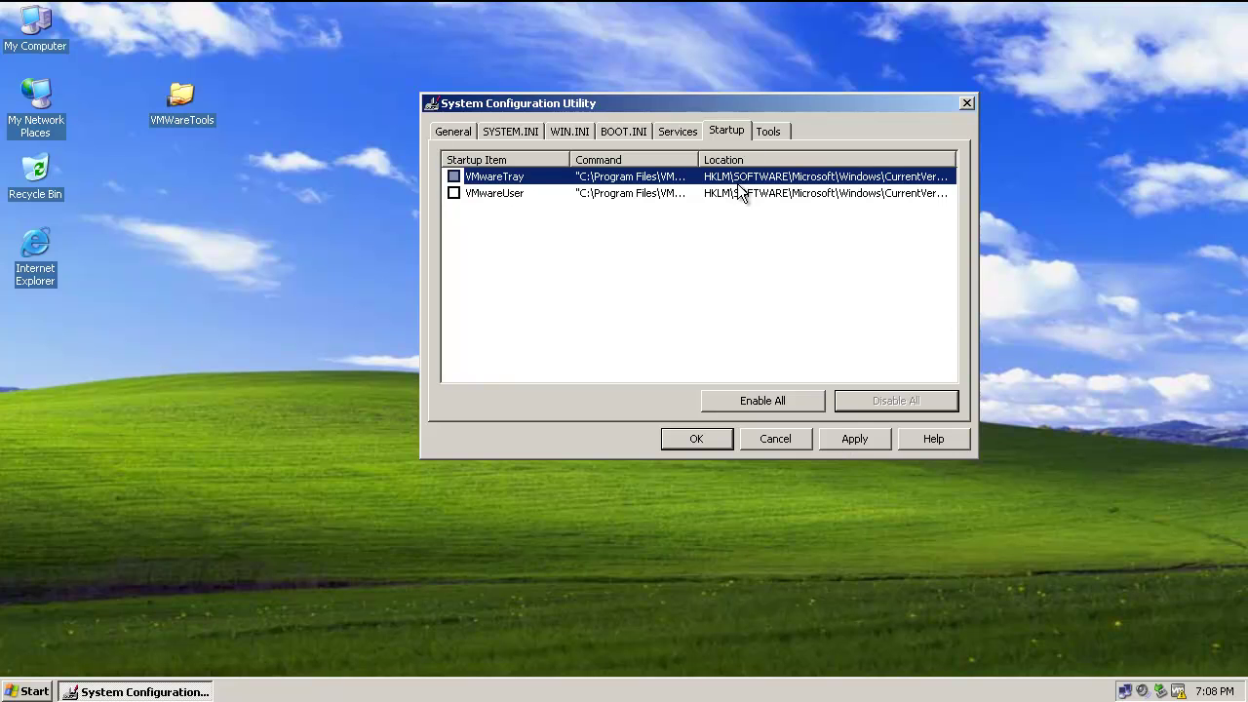
pyautogui.click(465, 195)
pyautogui.click(453, 193)
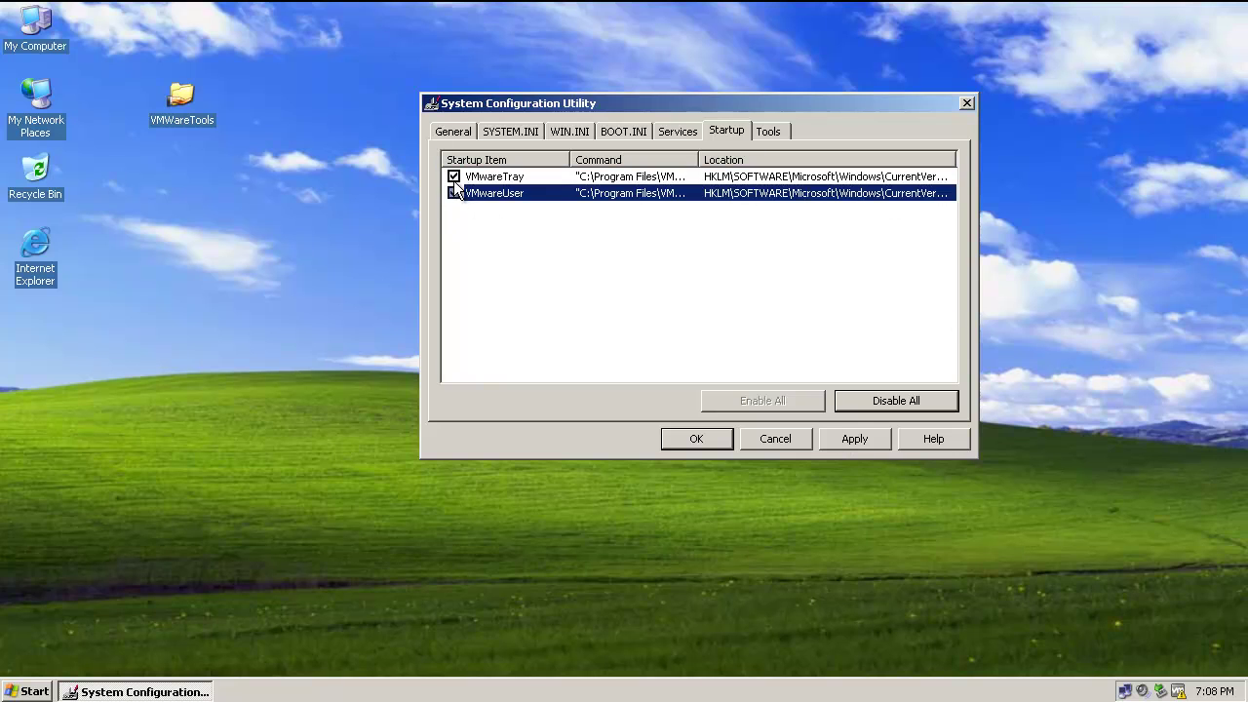
pyautogui.click(453, 193)
pyautogui.click(453, 193)
pyautogui.click(453, 193)
pyautogui.click(453, 177)
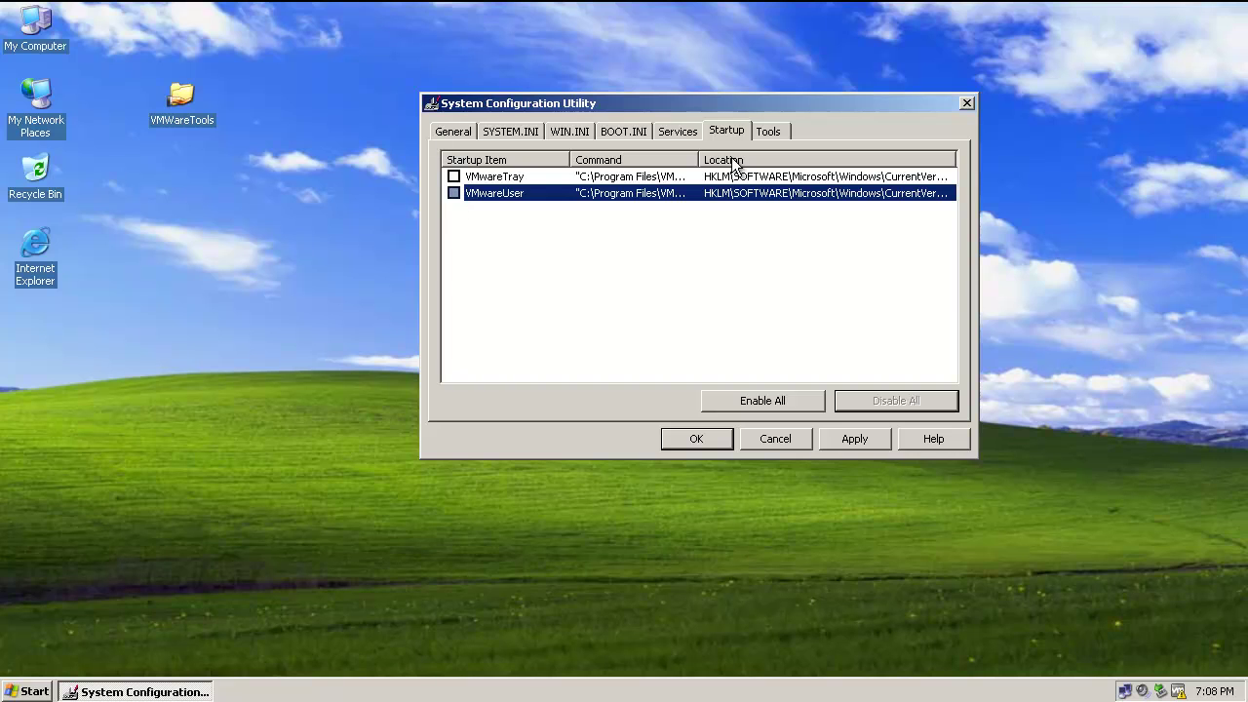
# Step: Review the BOOT.INI entries and boot options, open their Advanced Options and cancel them unchanged
pyautogui.moveTo(858, 105); pyautogui.dragTo(976, 78)
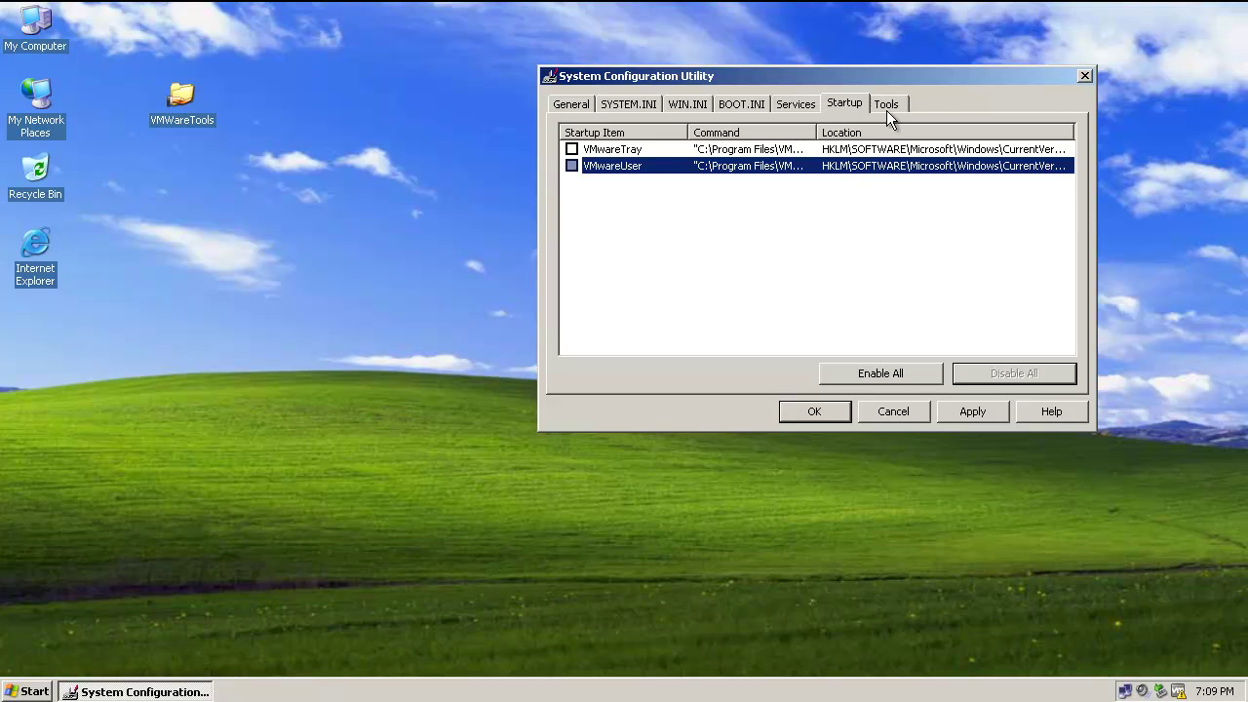
pyautogui.click(741, 104)
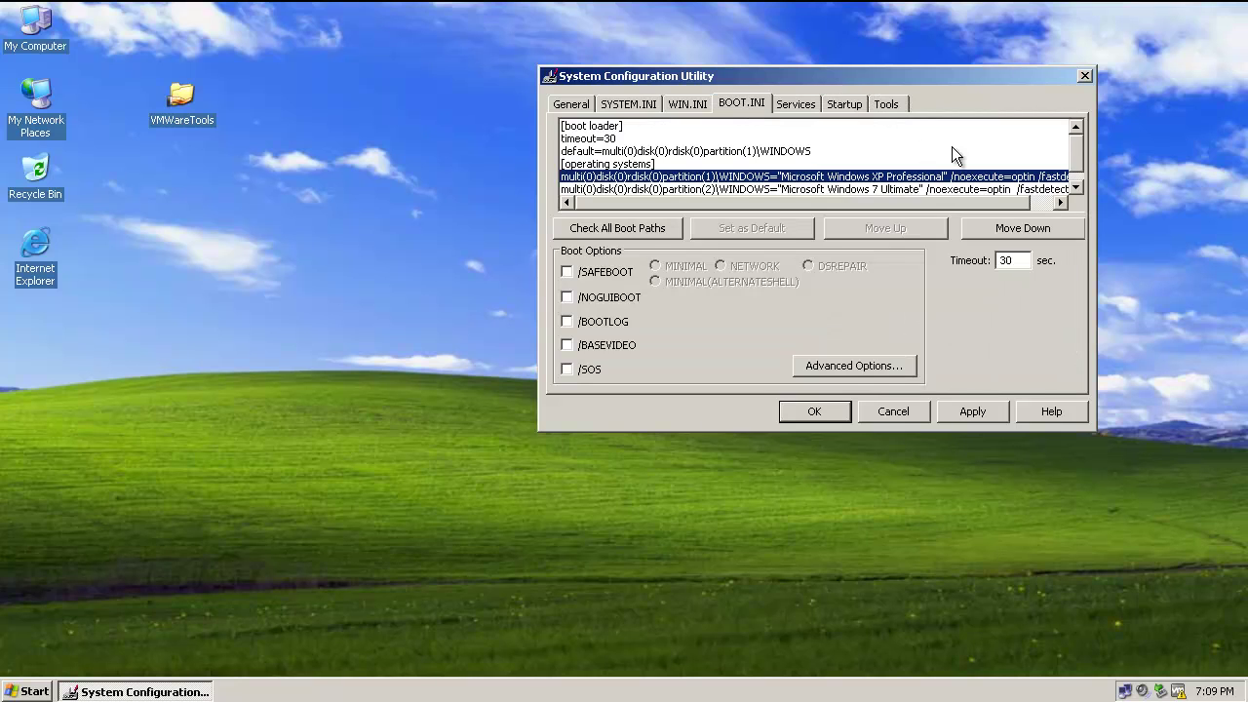
pyautogui.click(1075, 187)
pyautogui.click(1078, 127)
pyautogui.click(848, 370)
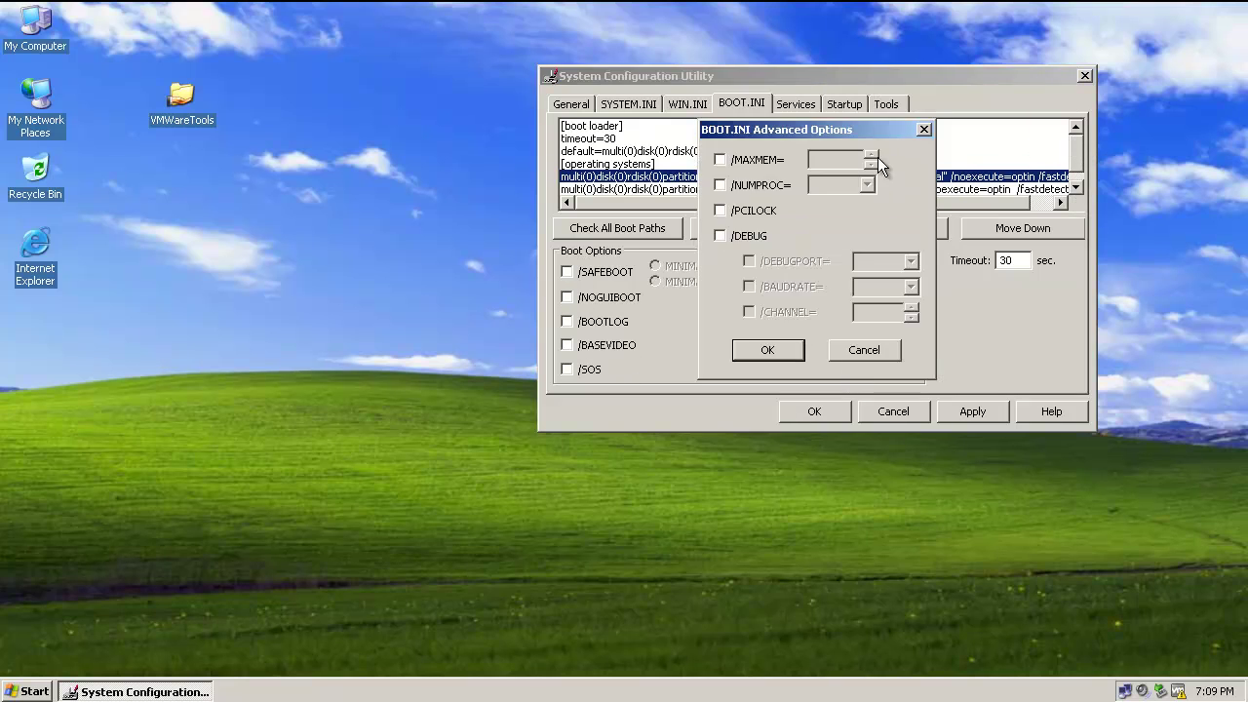
pyautogui.click(865, 350)
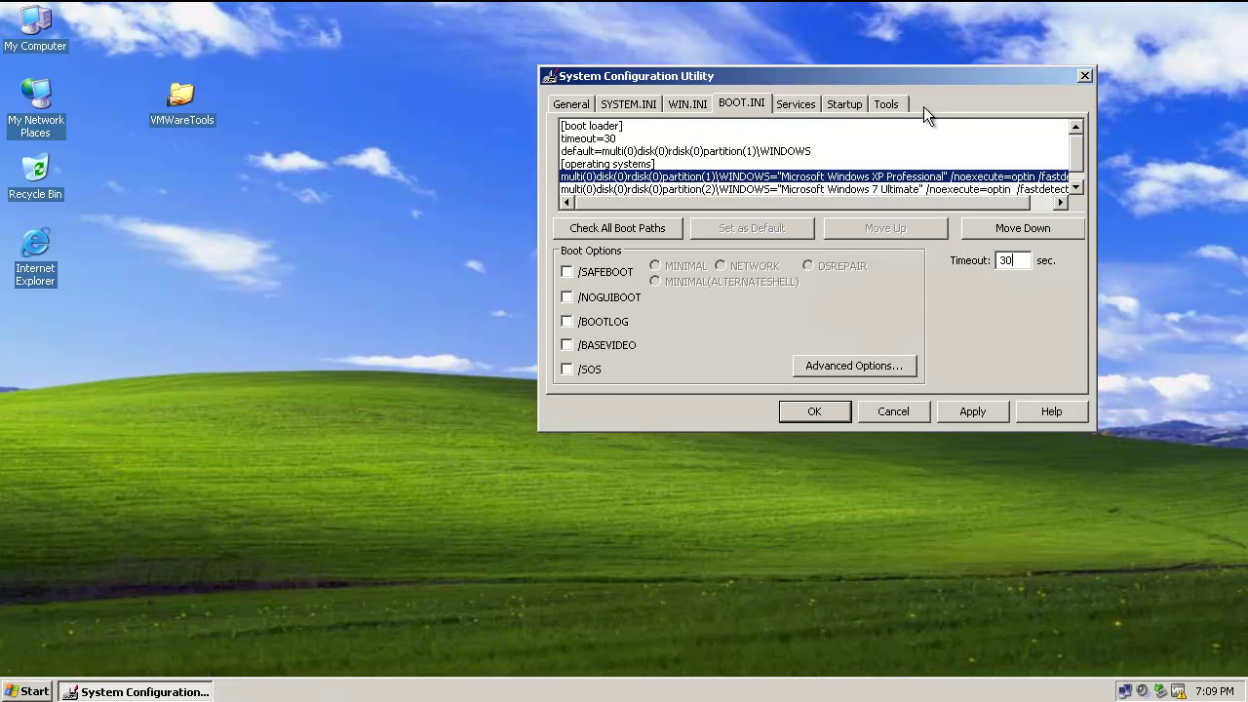
# Step: Show the available system tools, and examine several entries in the System Configuration Utility's services list
pyautogui.click(883, 102)
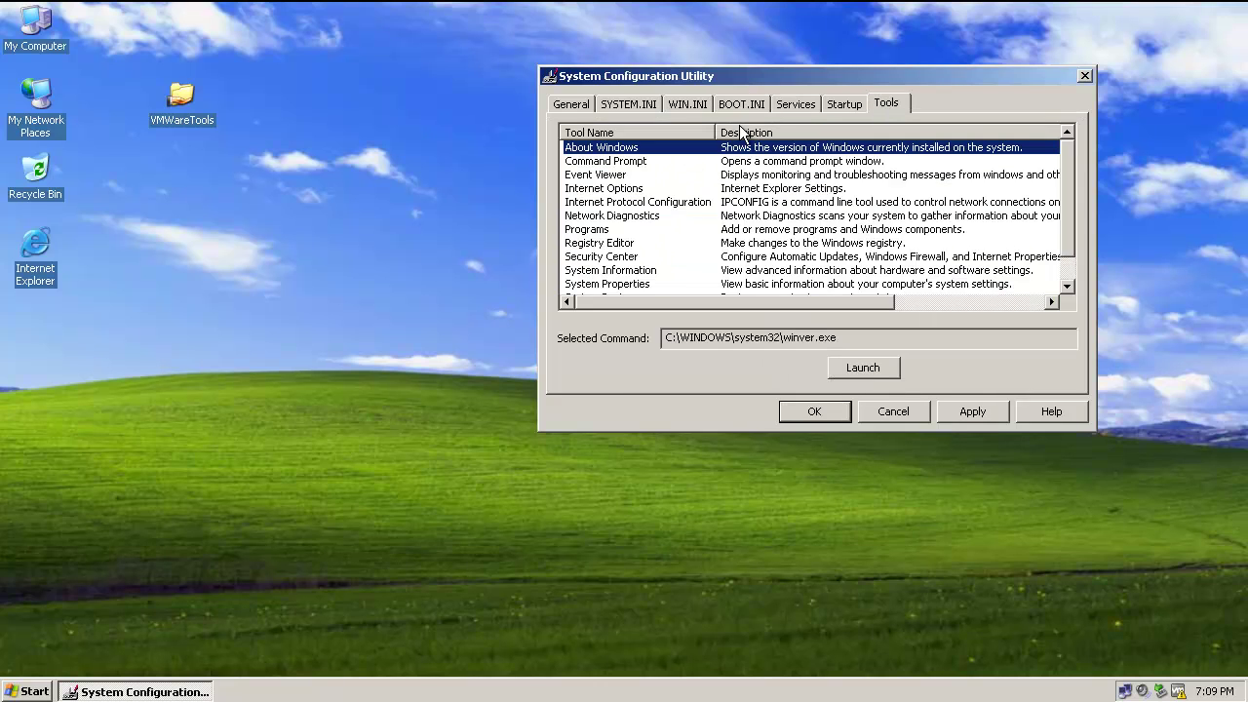
pyautogui.click(790, 103)
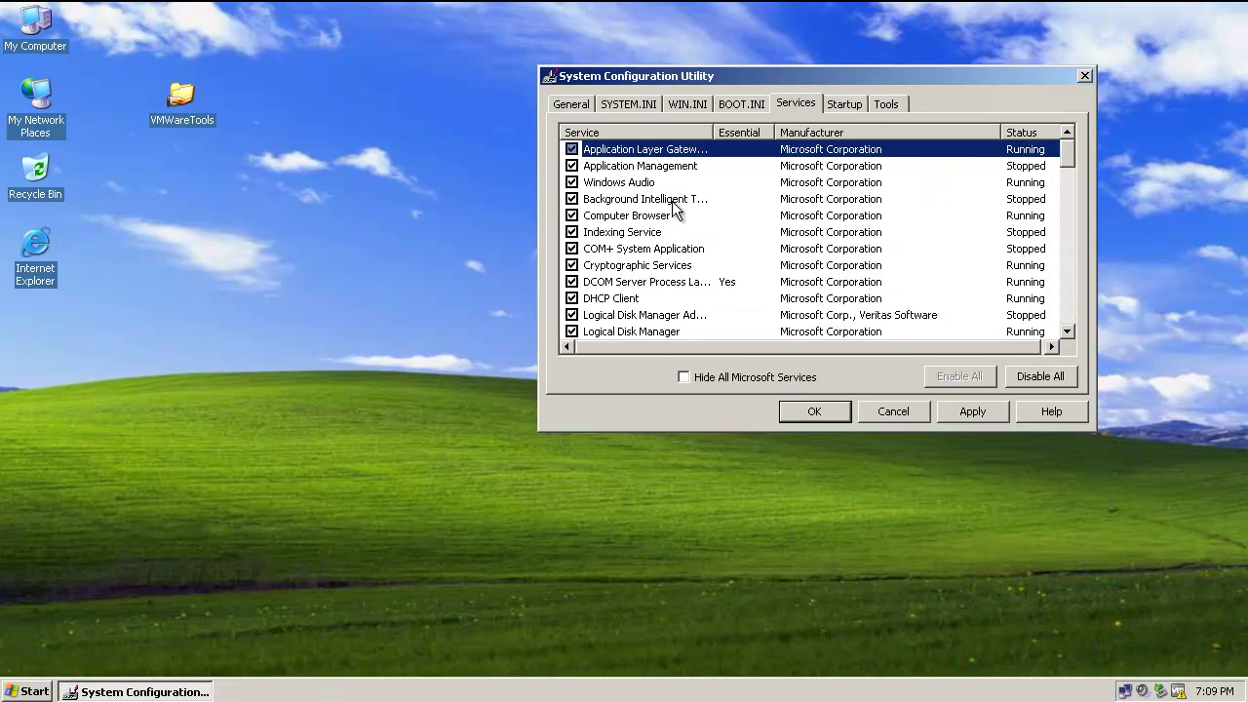
pyautogui.click(670, 200)
pyautogui.click(688, 234)
pyautogui.click(678, 281)
pyautogui.click(682, 315)
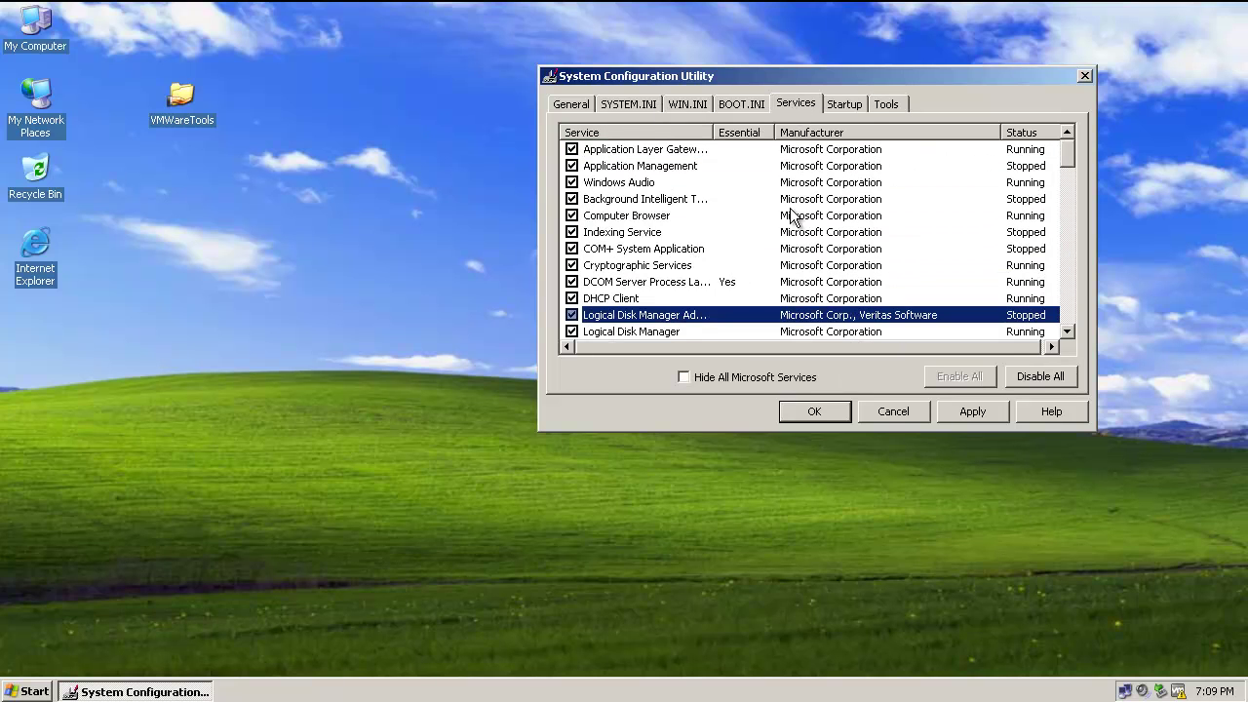
# Step: Review the WIN.INI, SYSTEM.INI and General startup settings, and cancel the System Configuration Utility
pyautogui.click(682, 102)
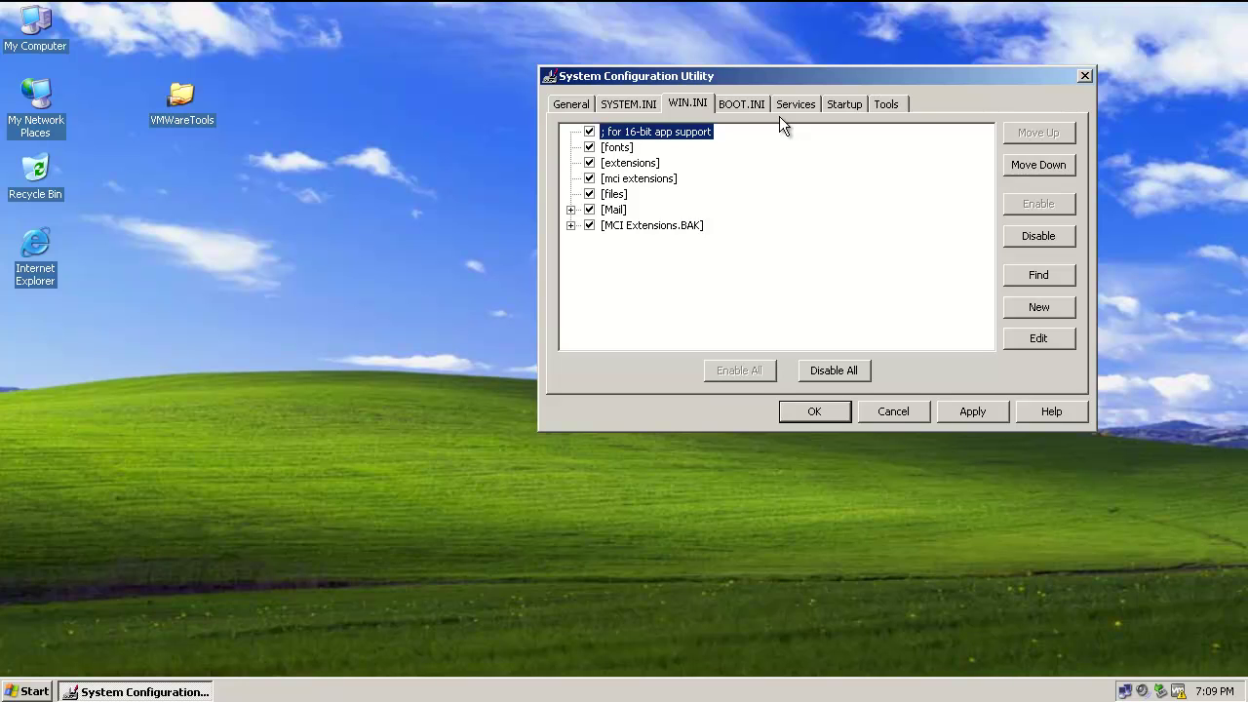
pyautogui.click(636, 105)
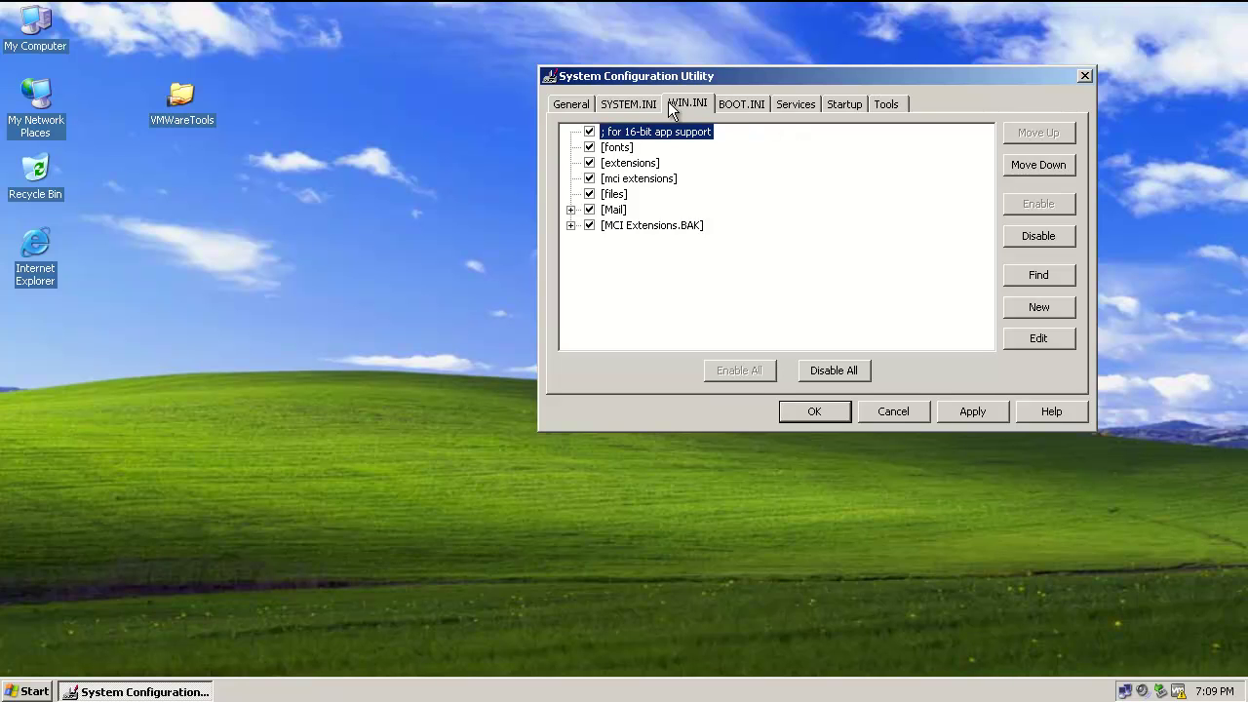
pyautogui.click(570, 104)
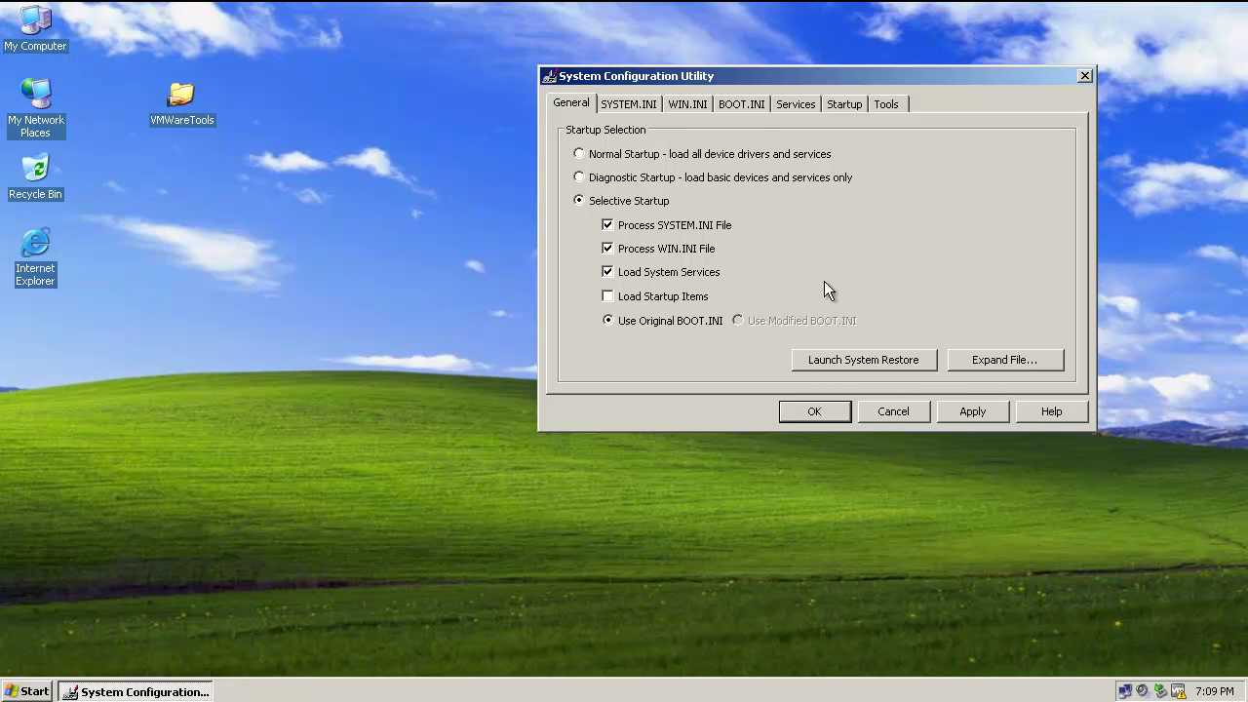
pyautogui.click(891, 409)
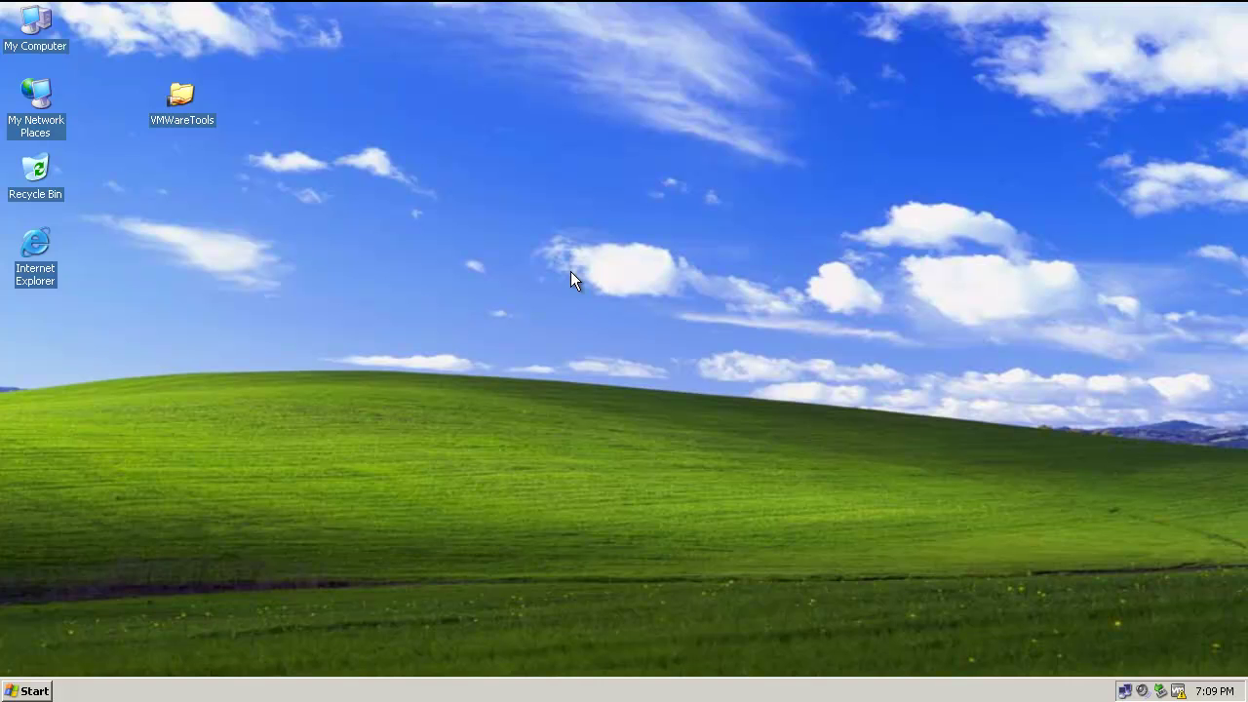